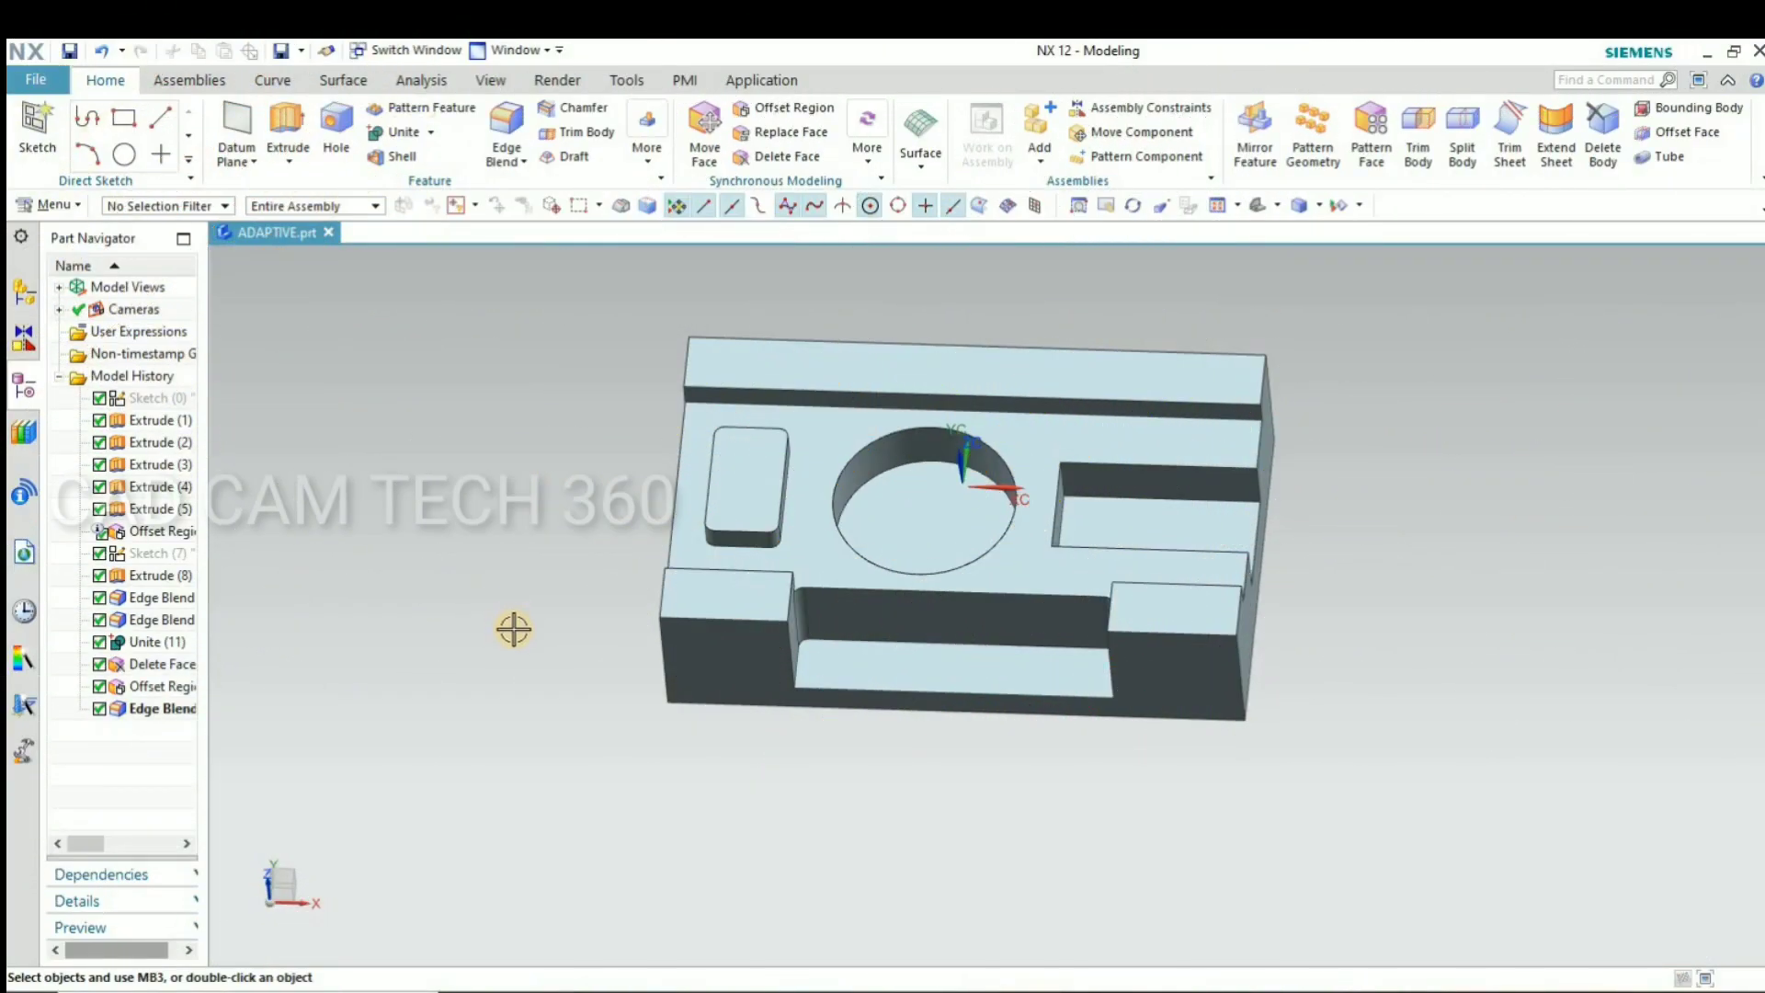
Orbit the block part in Modeling to inspect it from different angles
scroll(513, 629, down, 2)
mouse_move(1105, 818)
middle_down()
mouse_move(1079, 854)
mouse_move(1063, 808)
mouse_move(1015, 813)
middle_up()
mouse_move(811, 741)
middle_down()
mouse_move(851, 772)
mouse_move(815, 748)
middle_up()
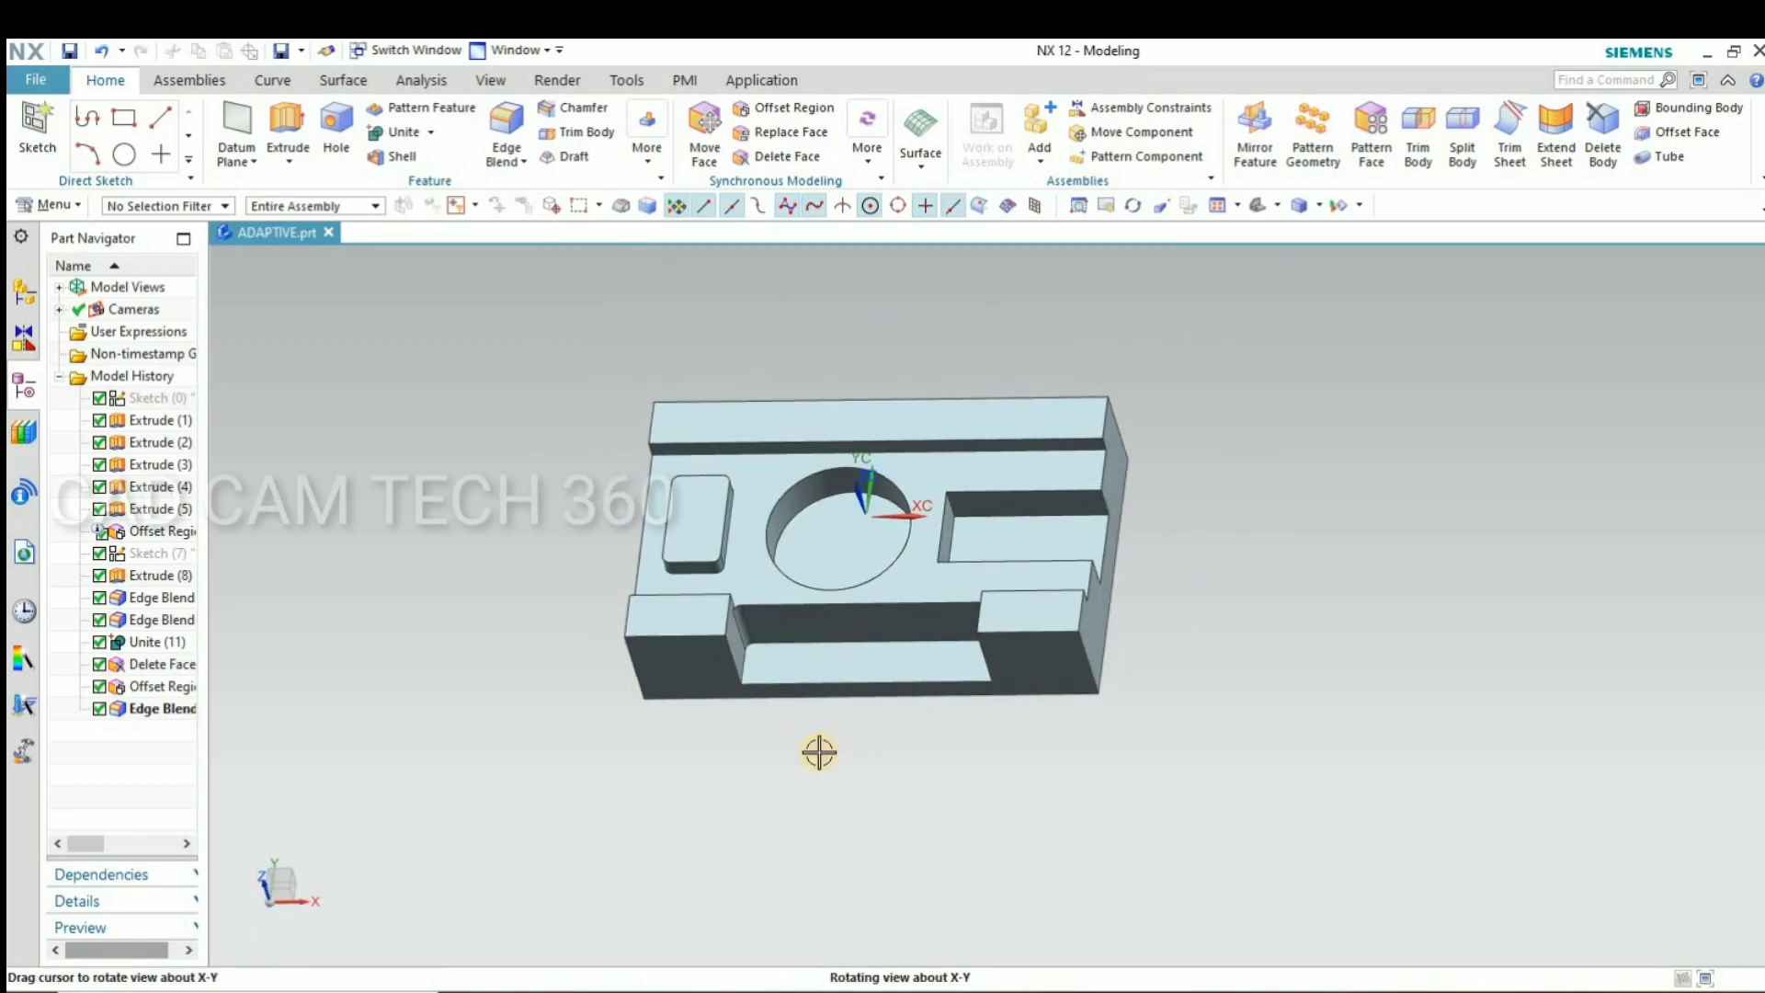
Switch the part into the Manufacturing application
click(37, 70)
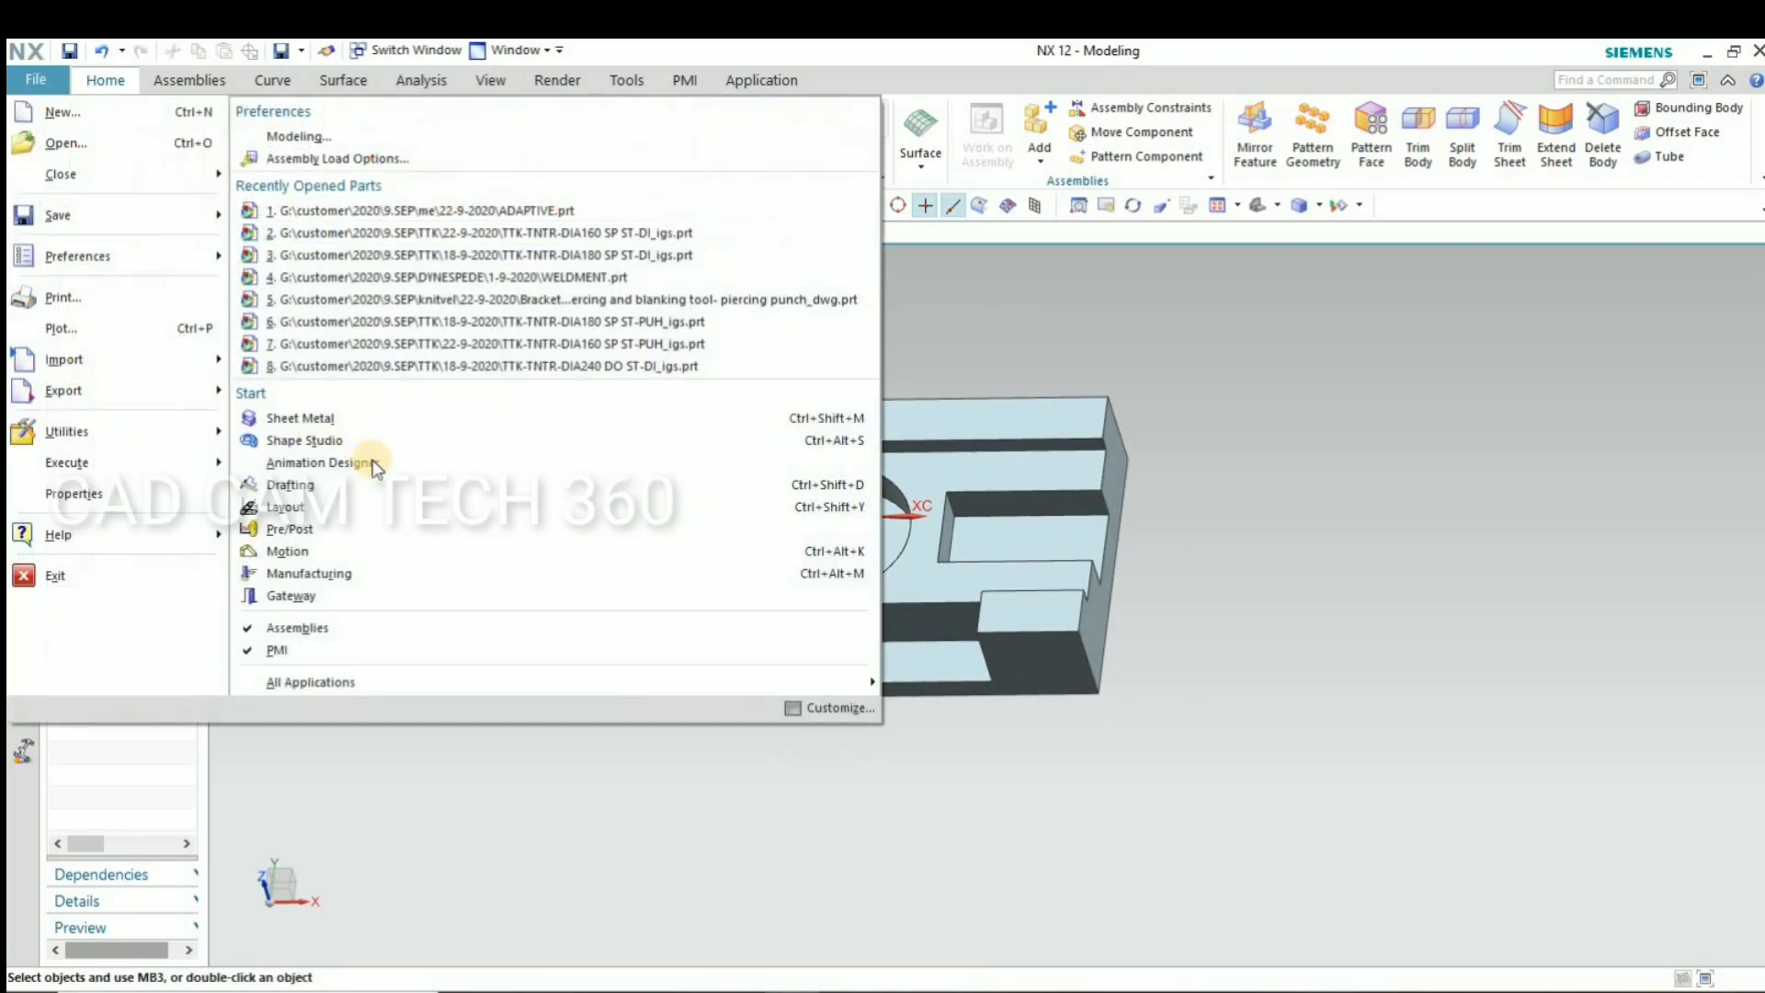
mouse_move(309, 571)
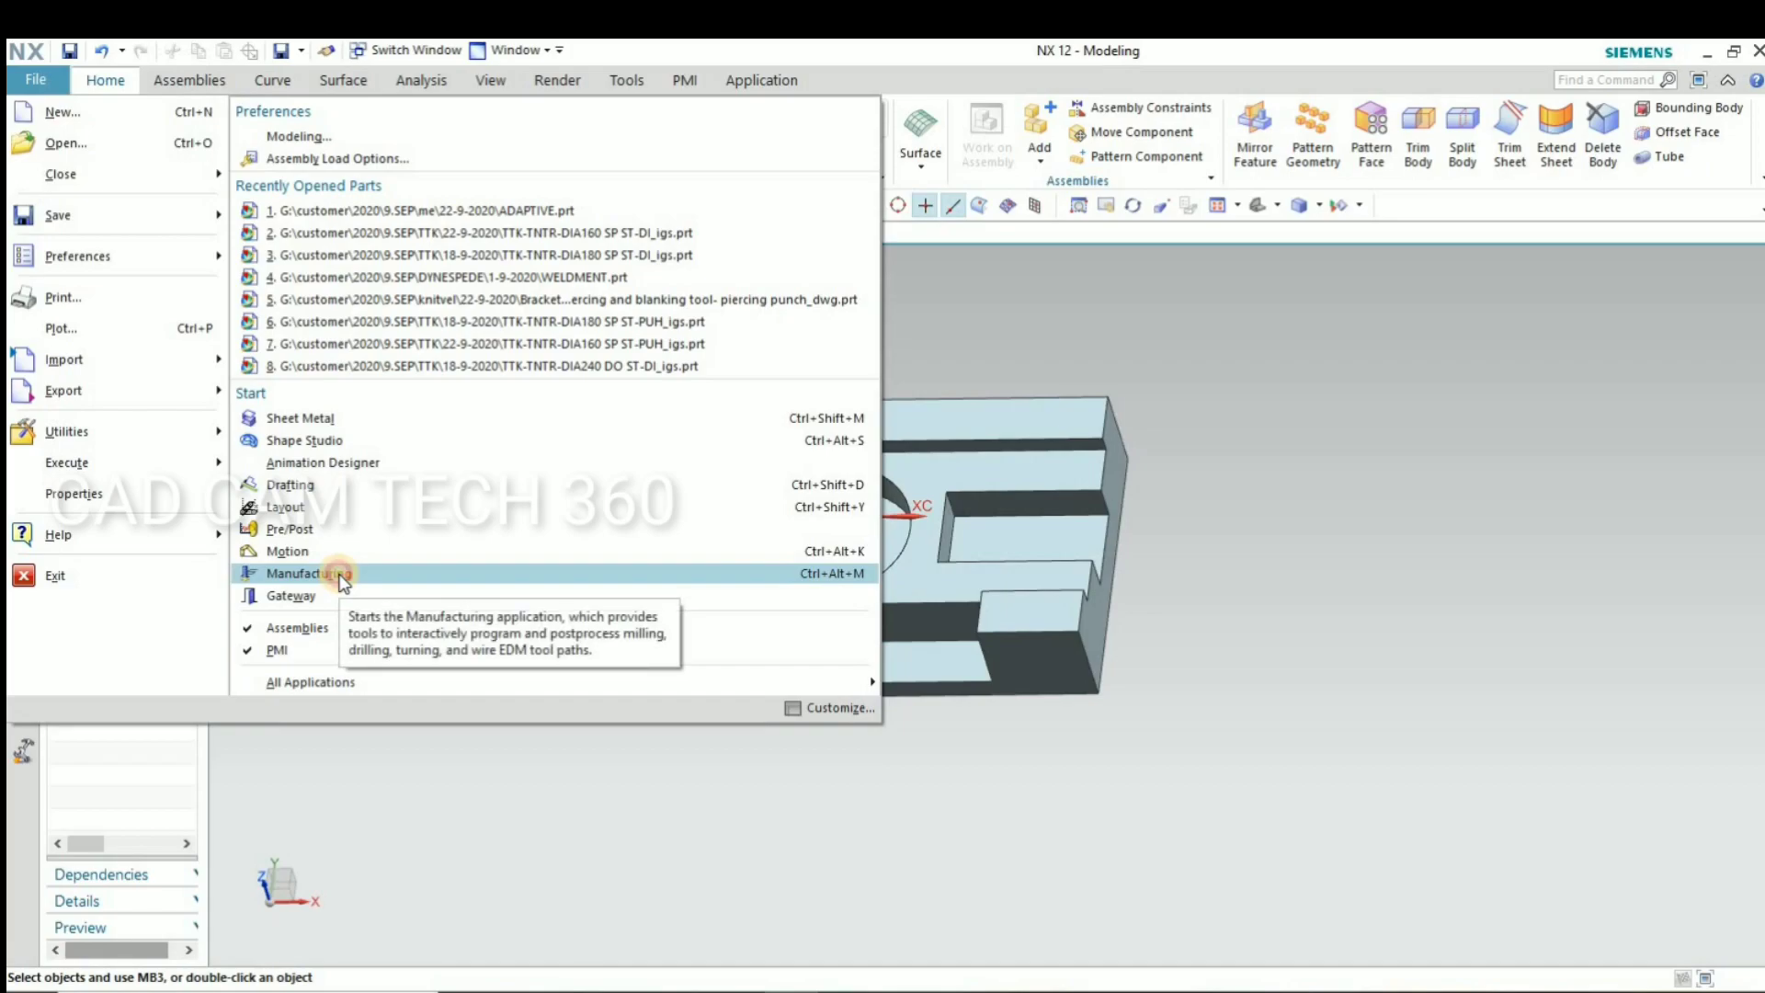
click(341, 577)
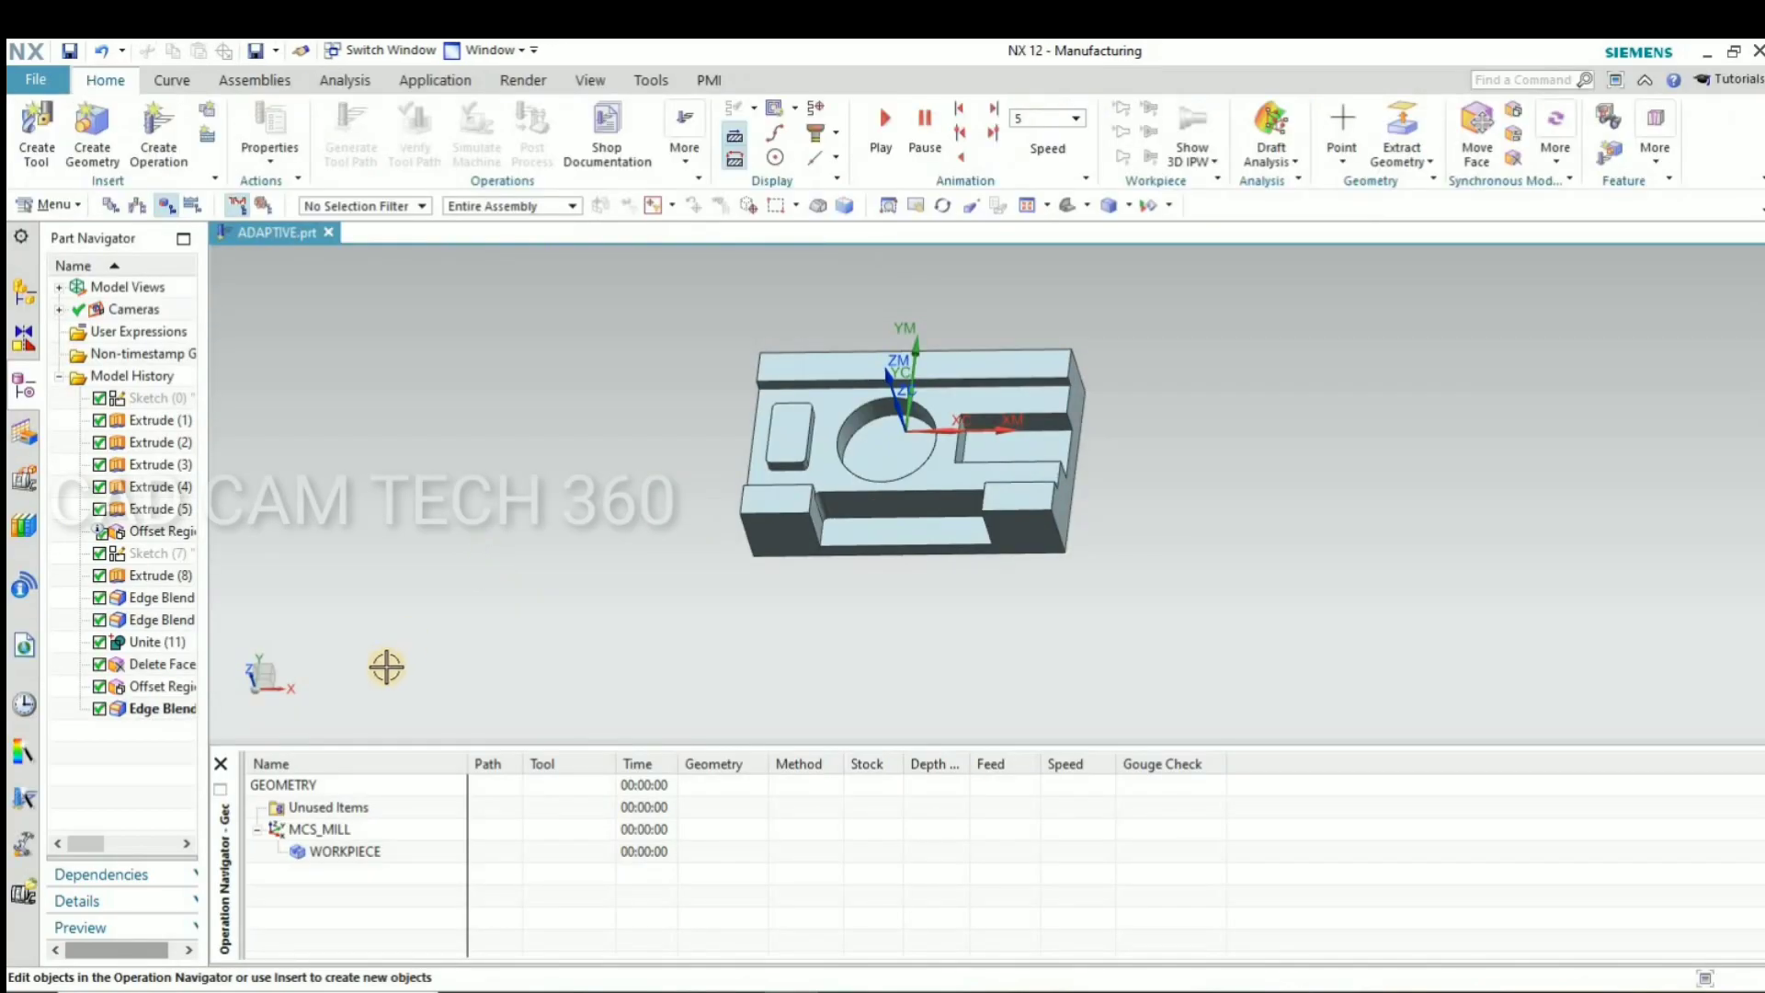
middle_drag(633, 619, 630, 612)
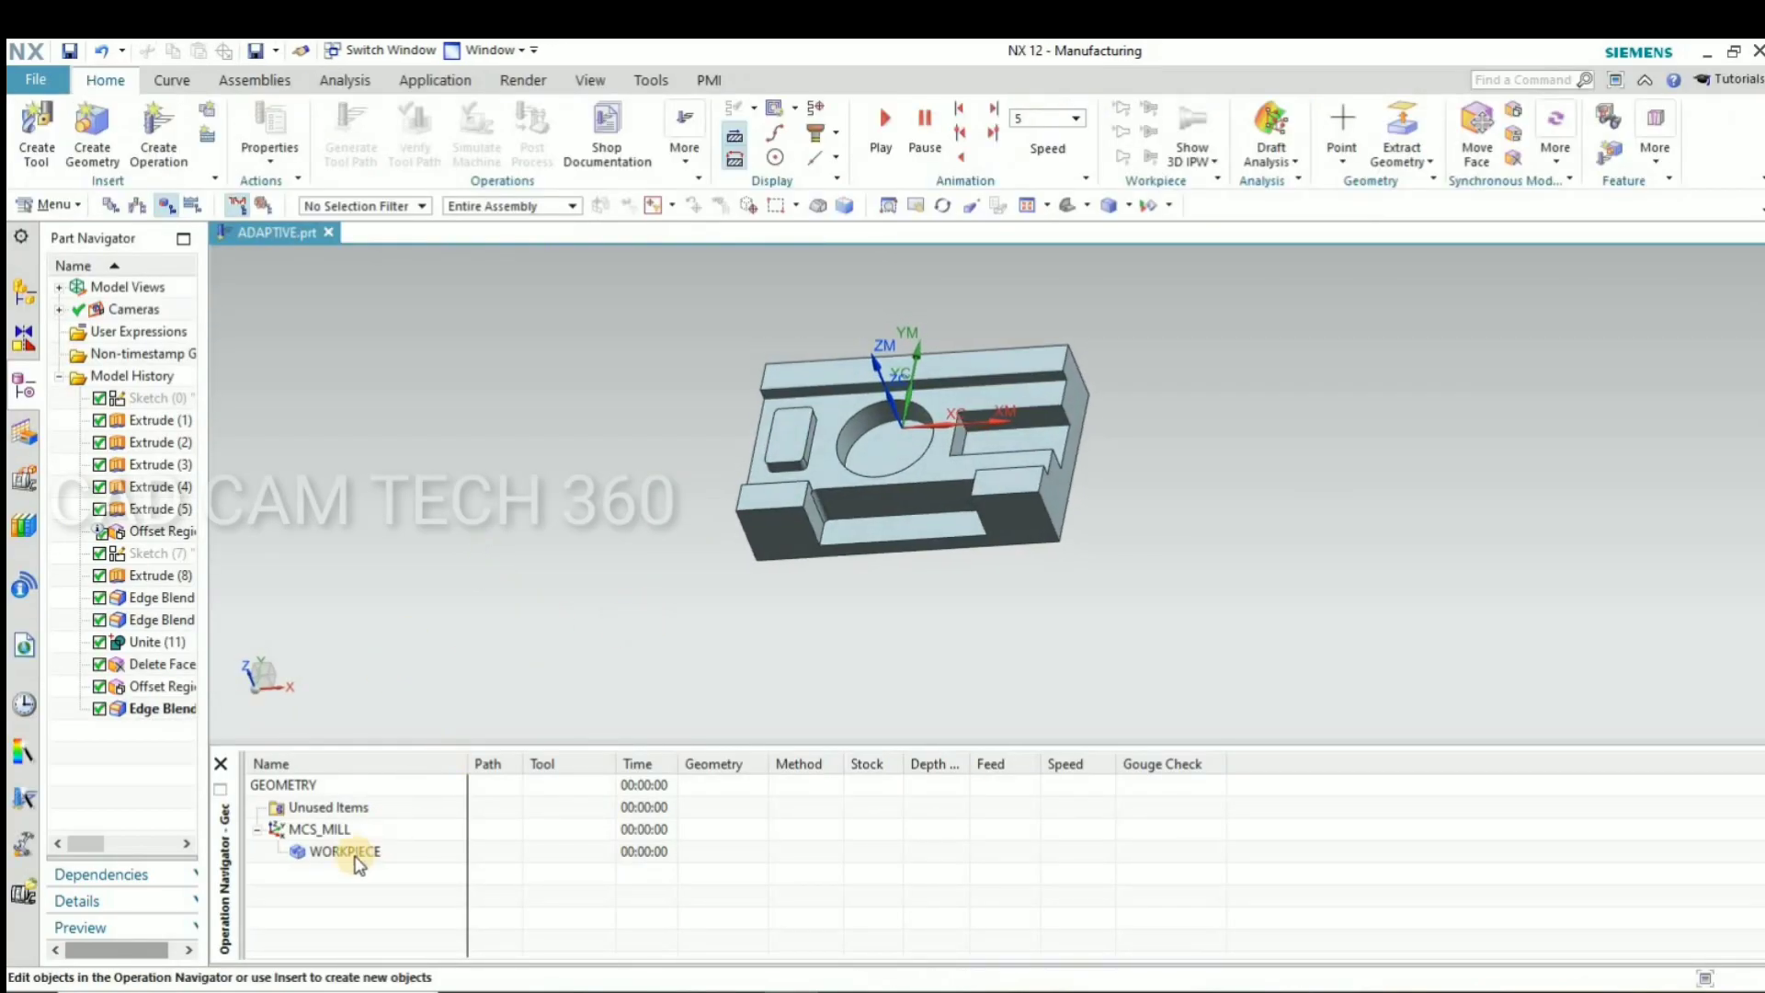
Move the MCS_MILL origin to the block's front-left corner
double_click(304, 833)
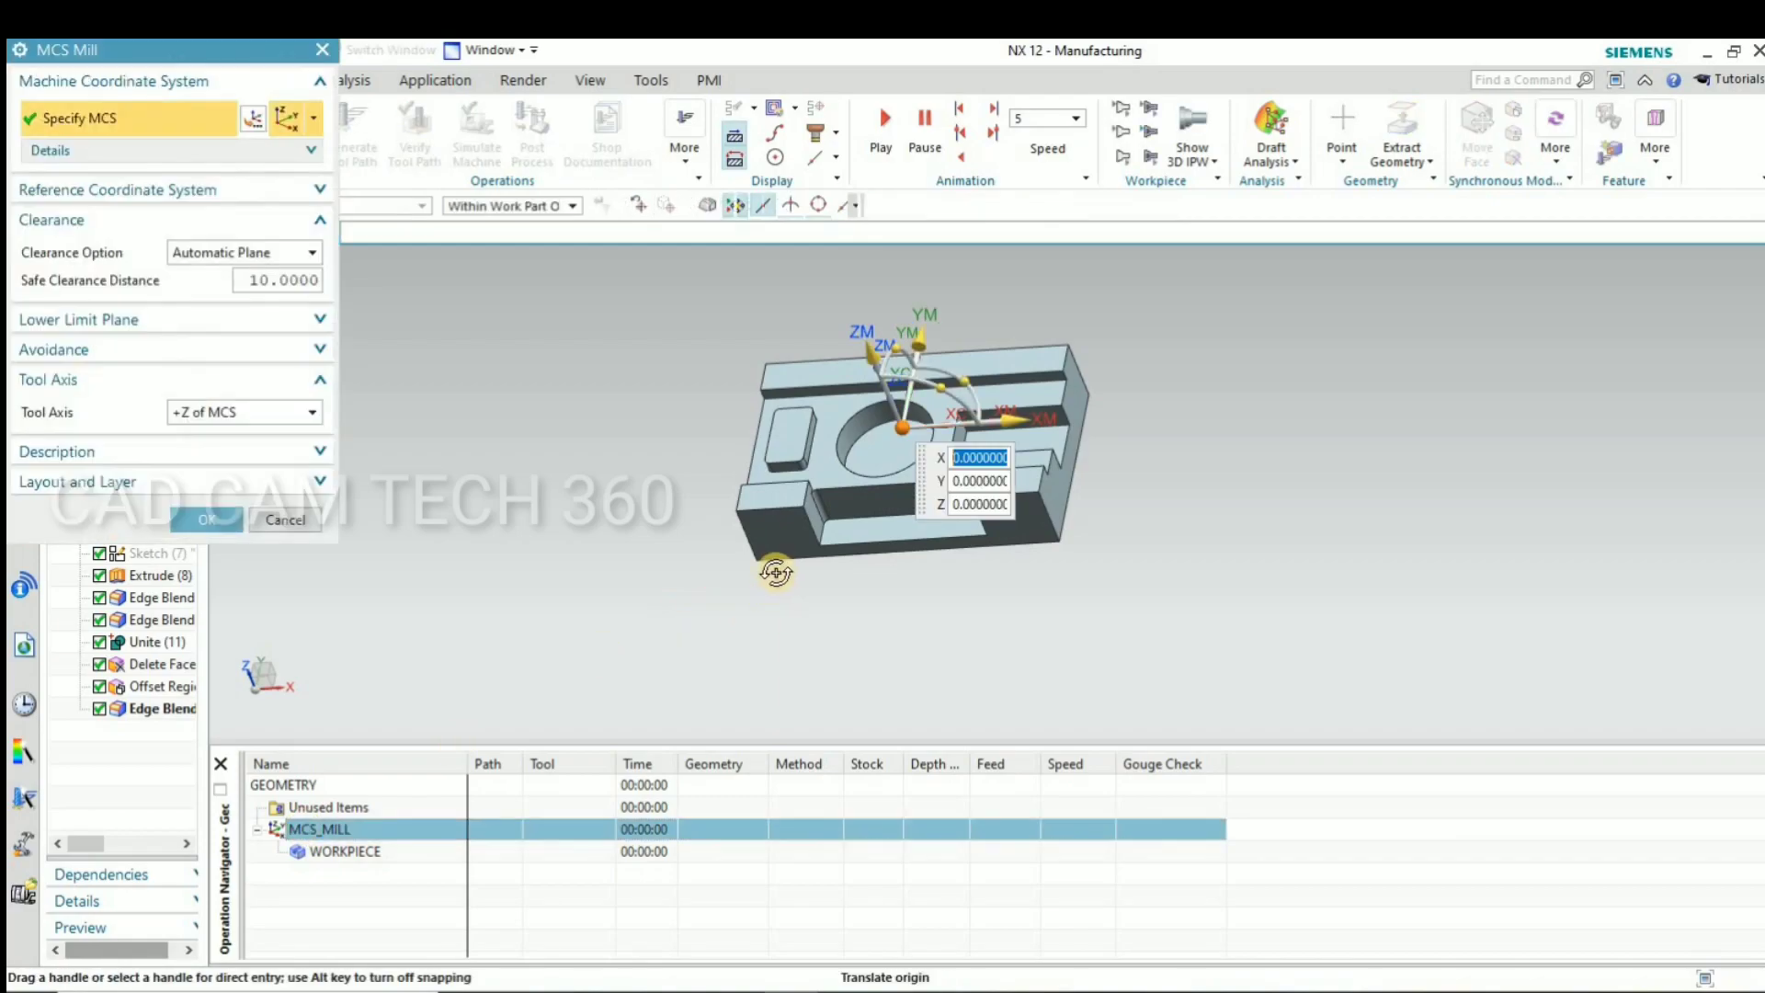
middle_drag(749, 602, 776, 588)
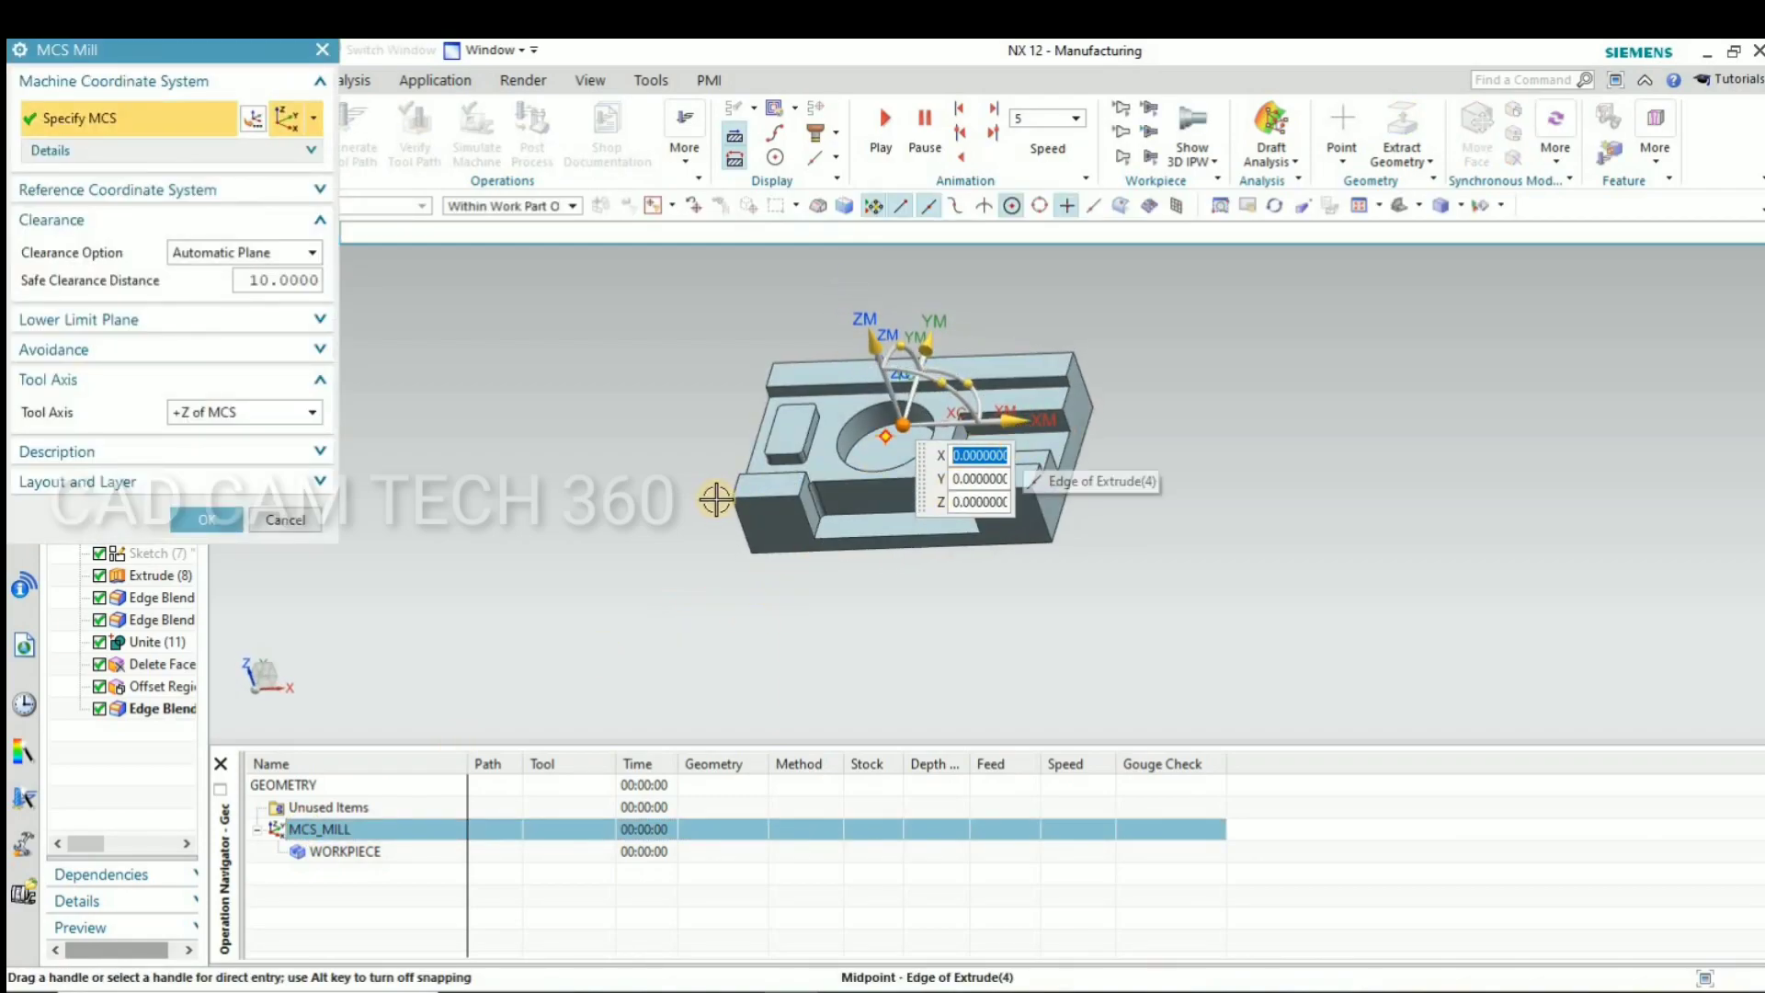
scroll(771, 494, up, 5)
click(638, 548)
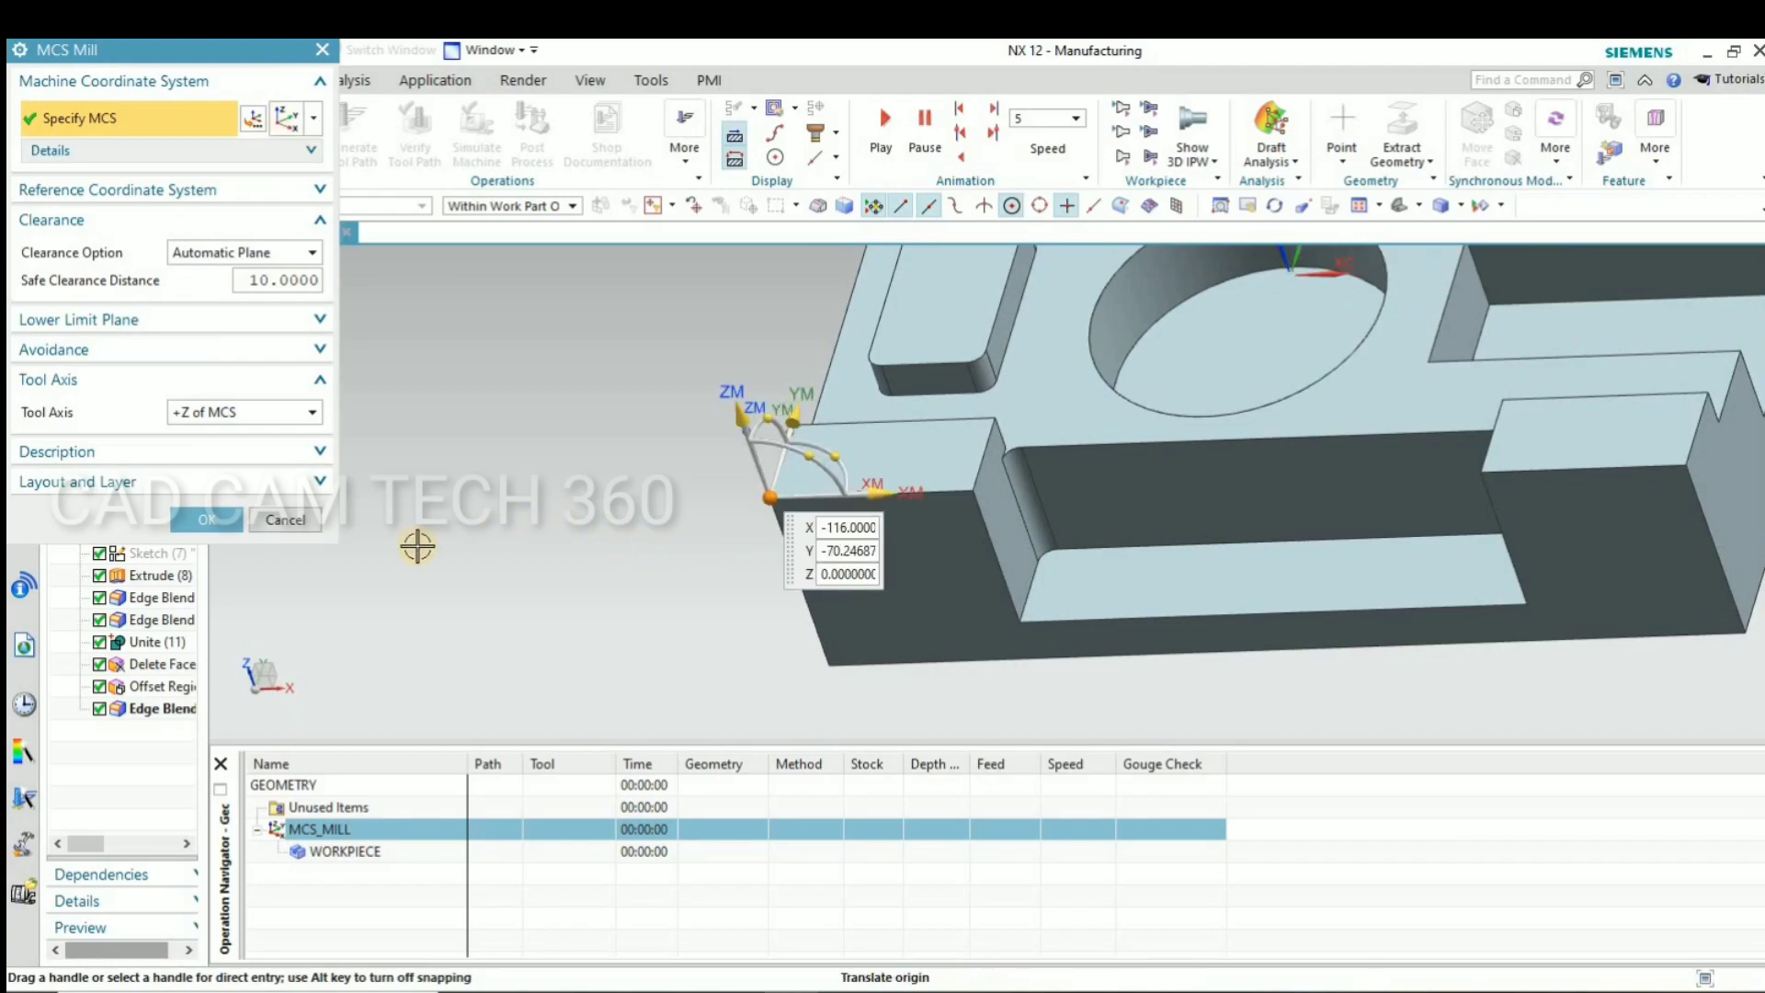
scroll(422, 539, down, 3)
click(210, 522)
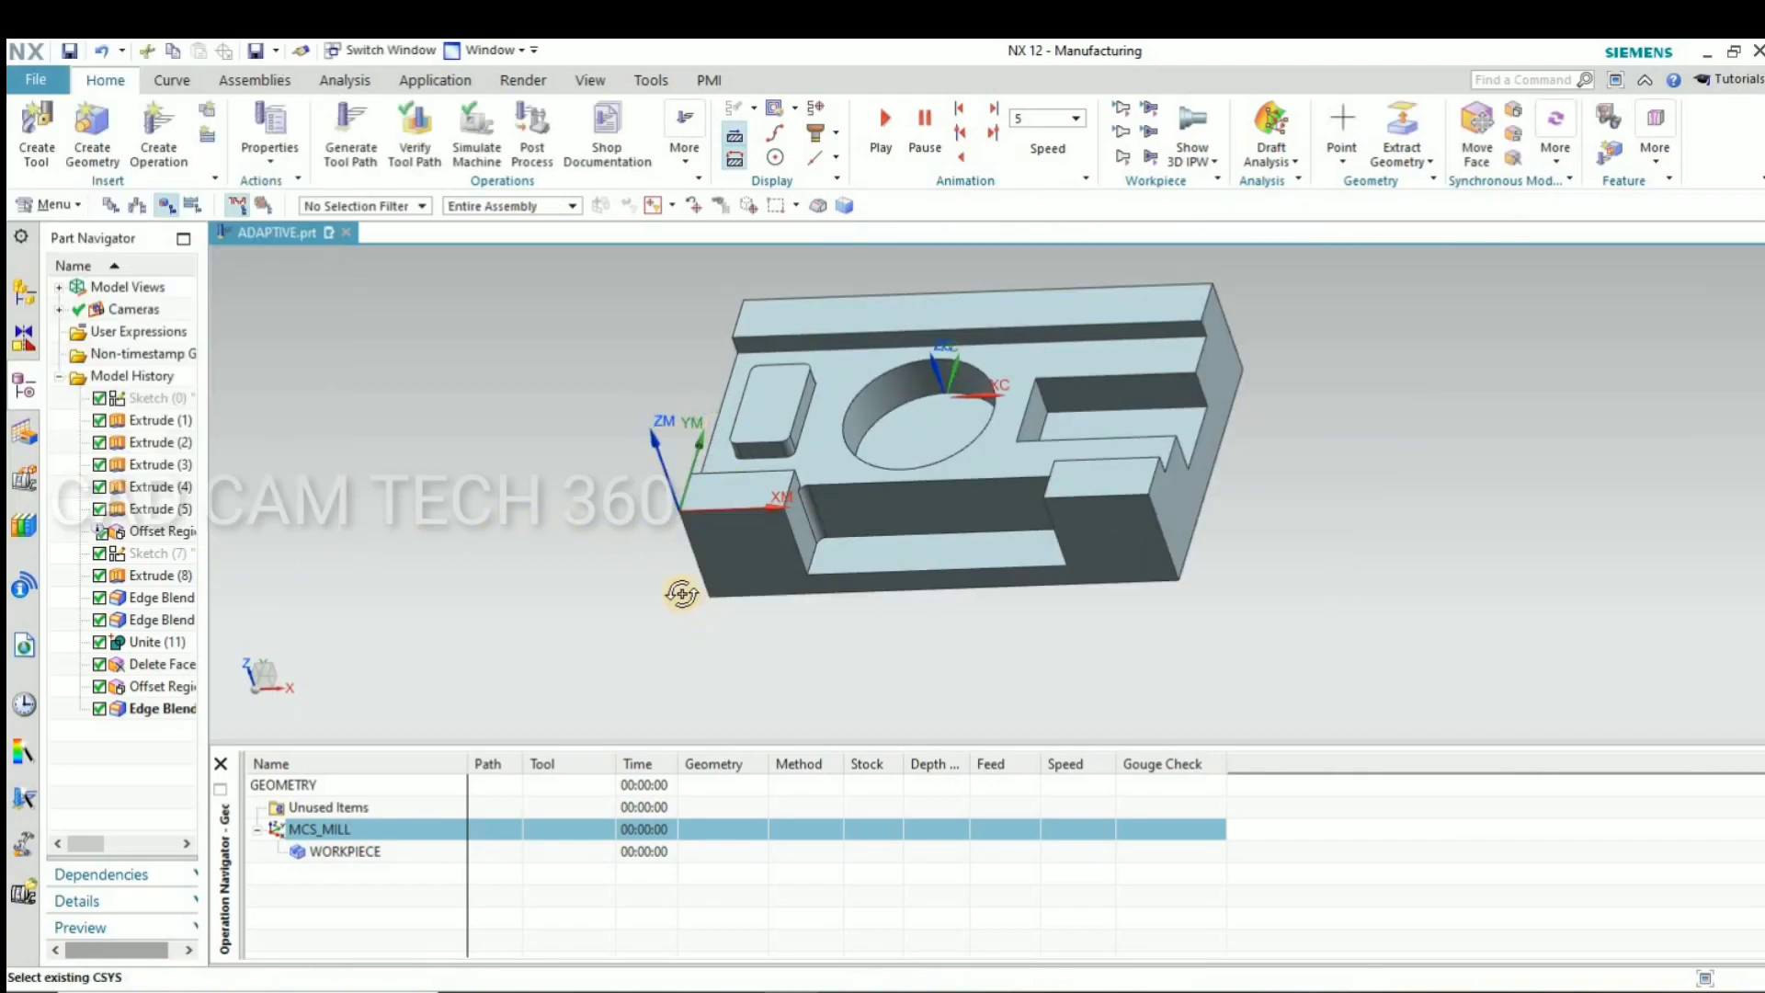
Set the whole block as the WORKPIECE part geometry
middle_drag(685, 484, 456, 788)
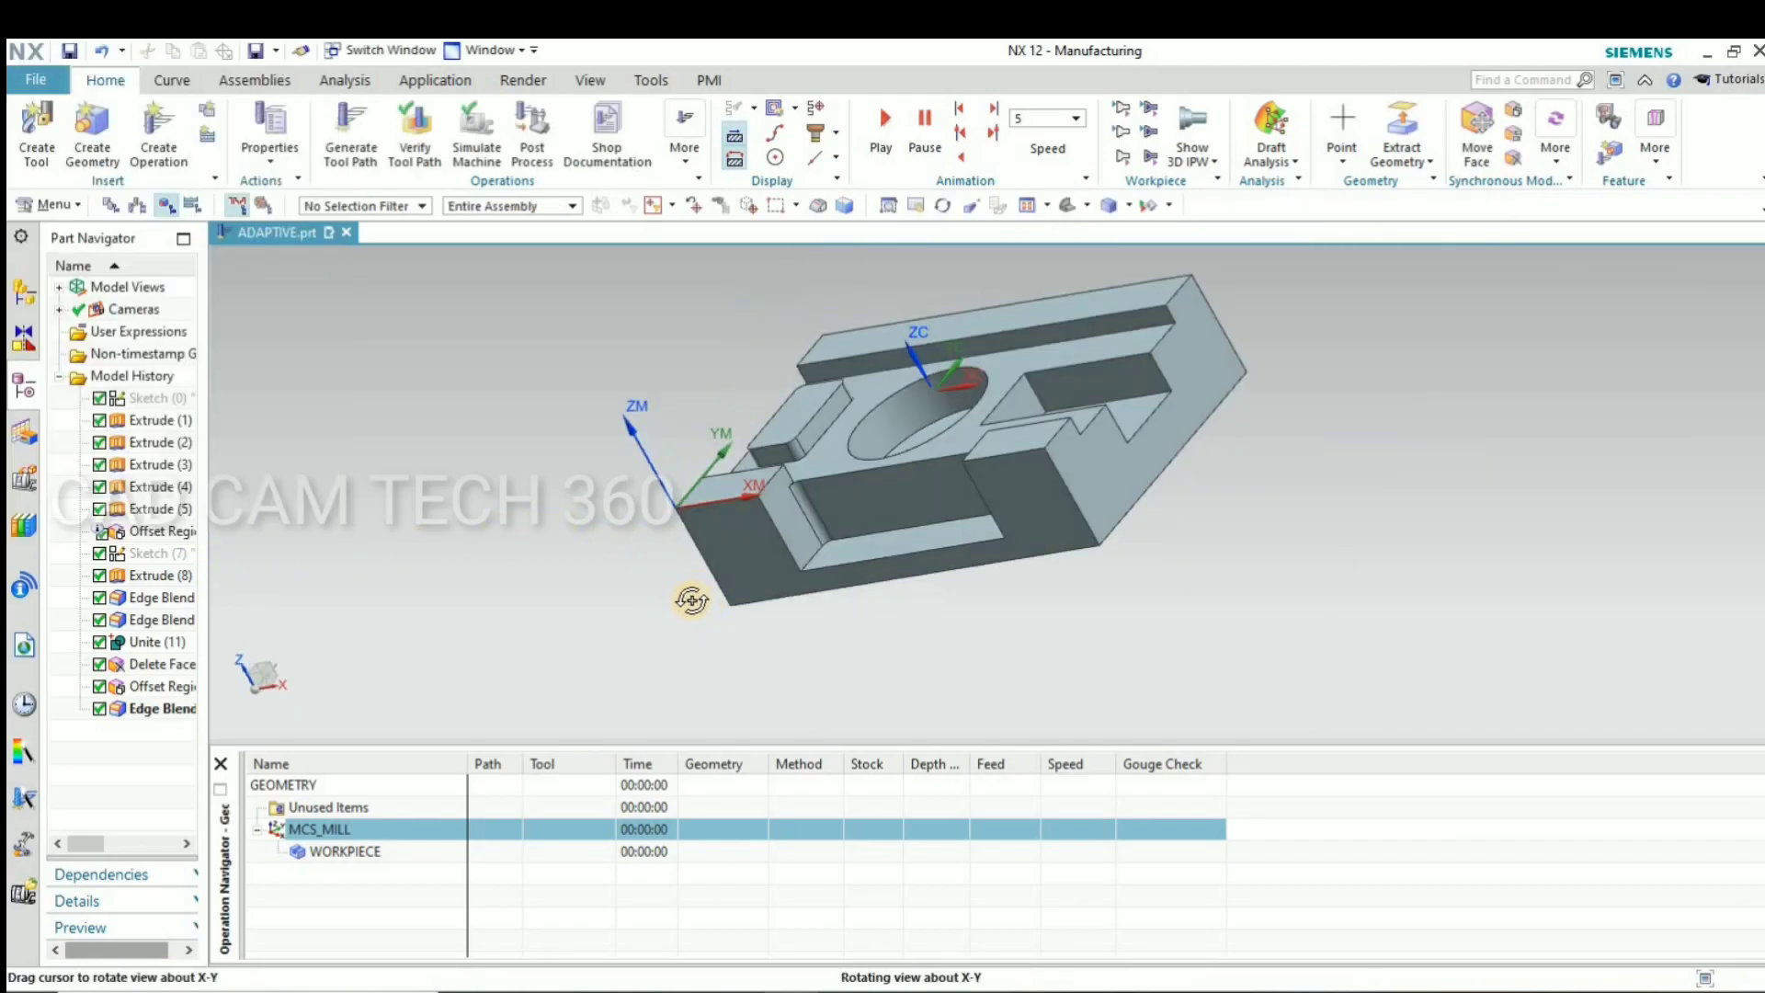
double_click(345, 851)
click(263, 117)
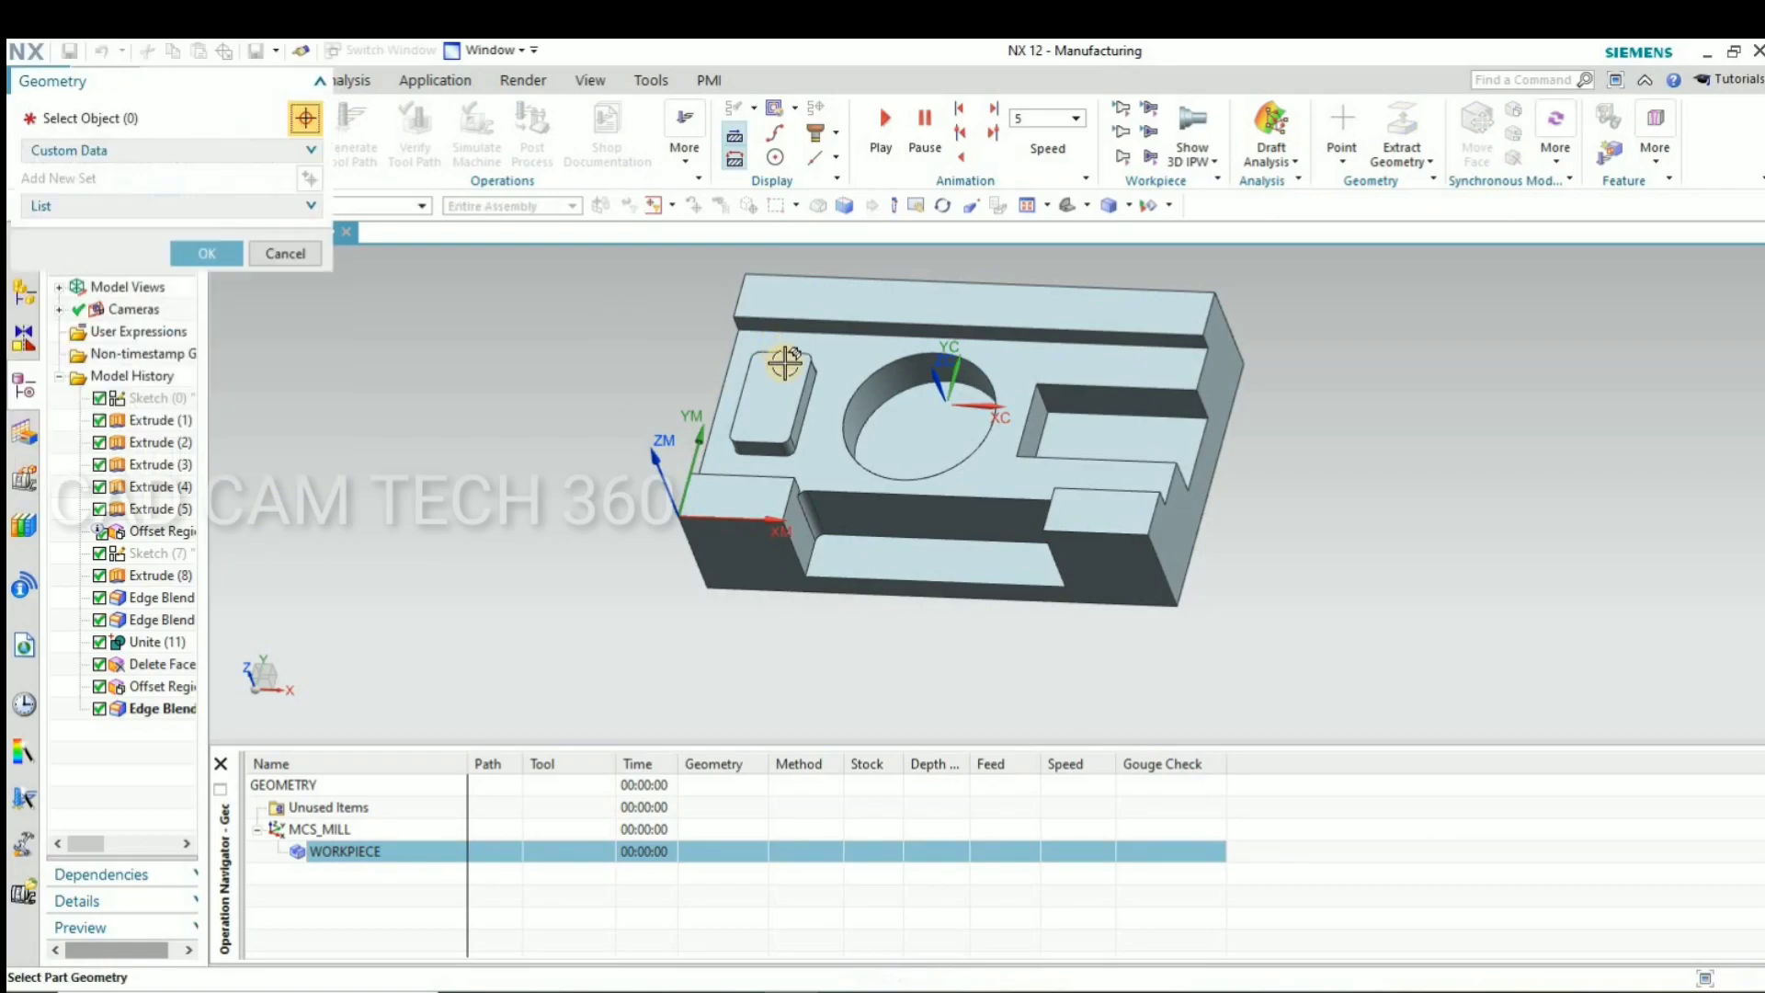
click(772, 367)
click(208, 283)
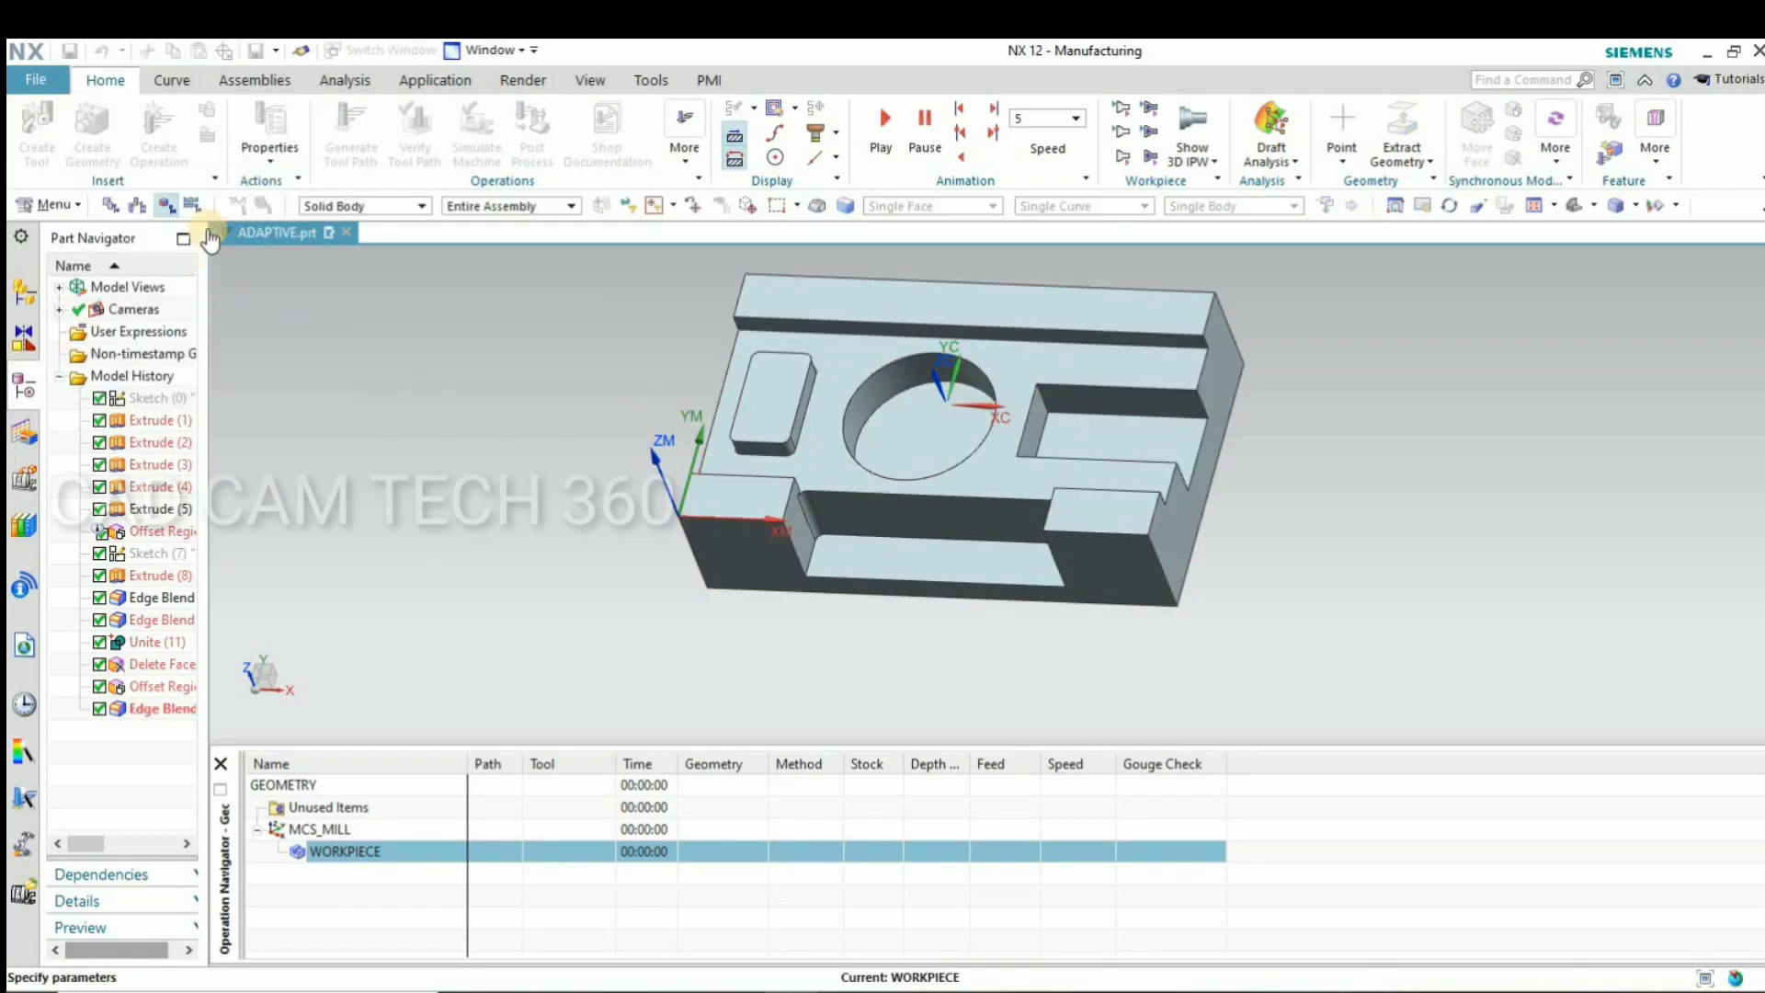
Define a bounding-block blank around the plate and finish the WORKPIECE setup
click(267, 154)
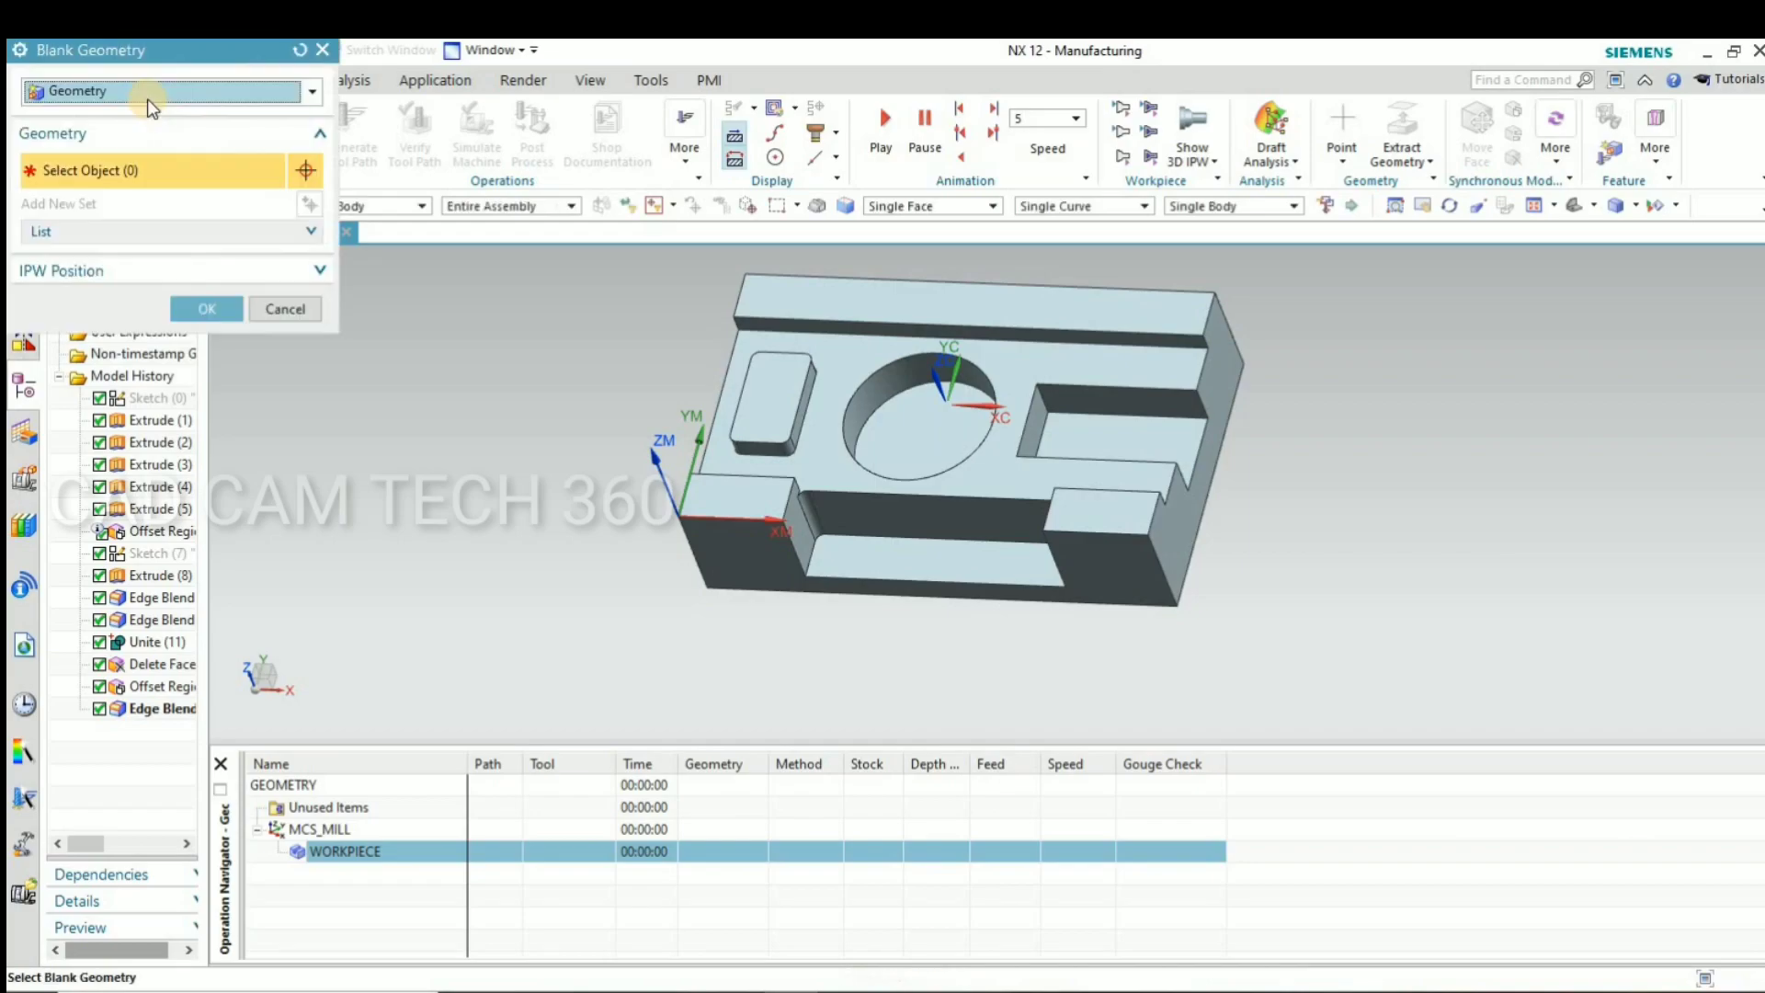
click(150, 90)
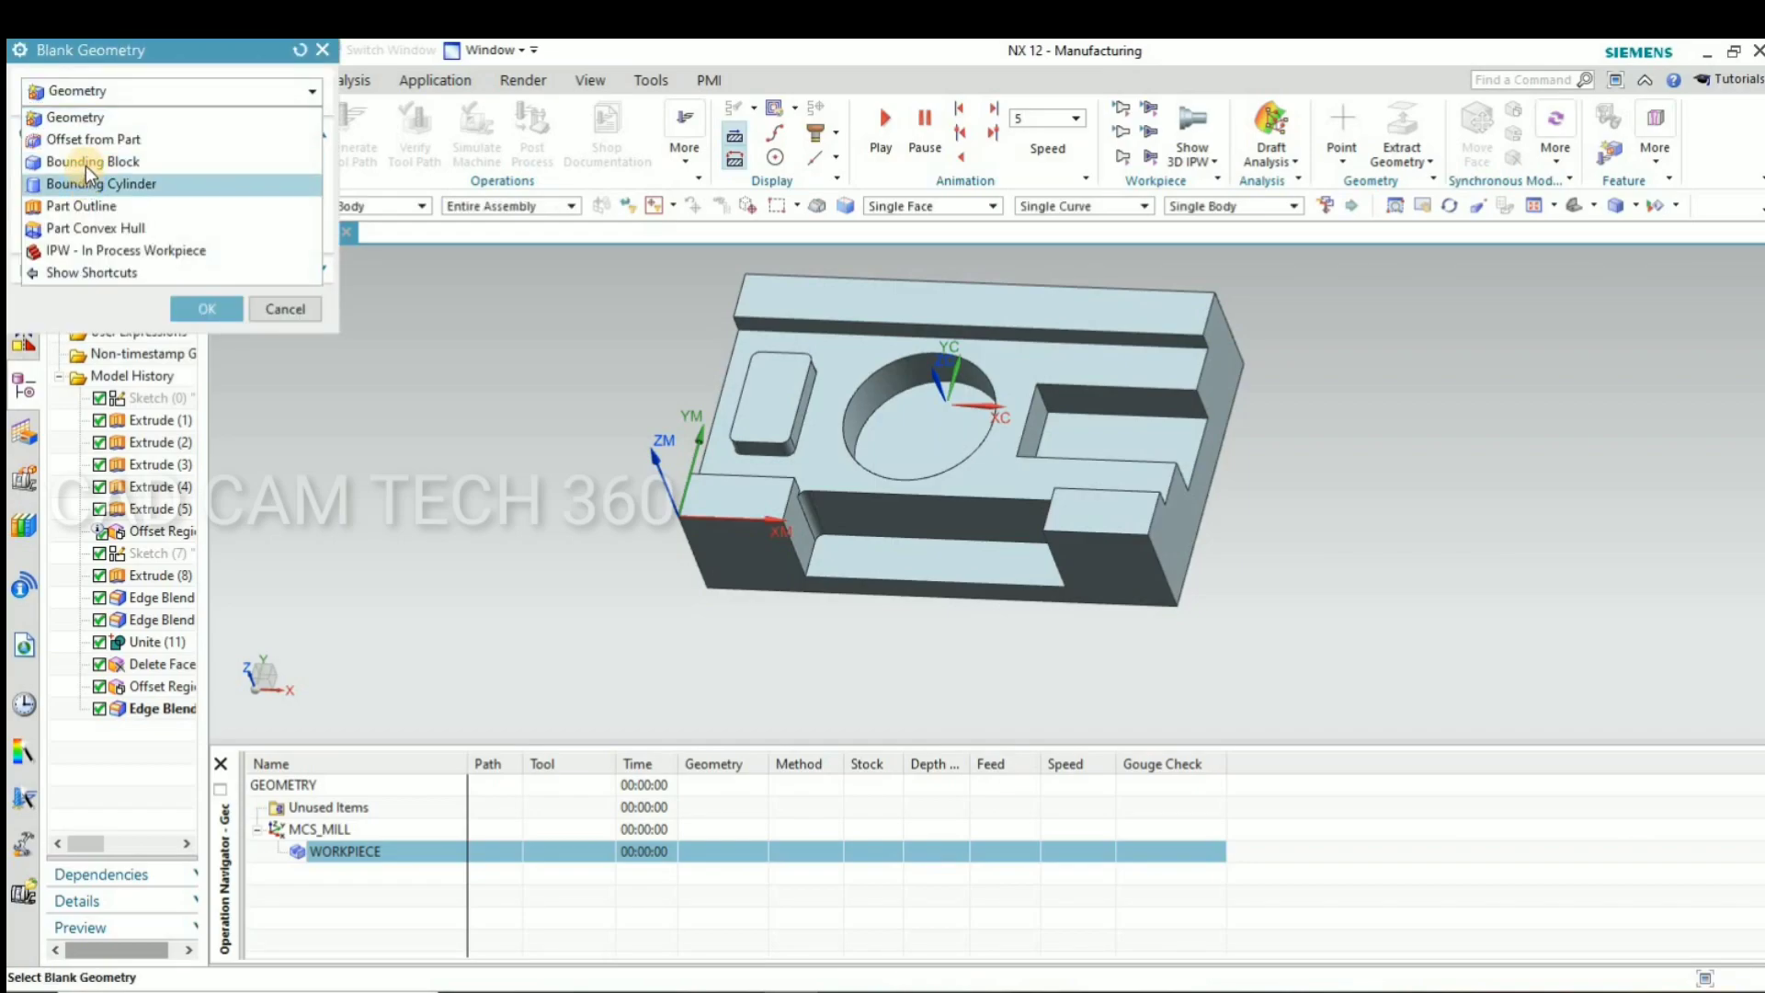
click(89, 162)
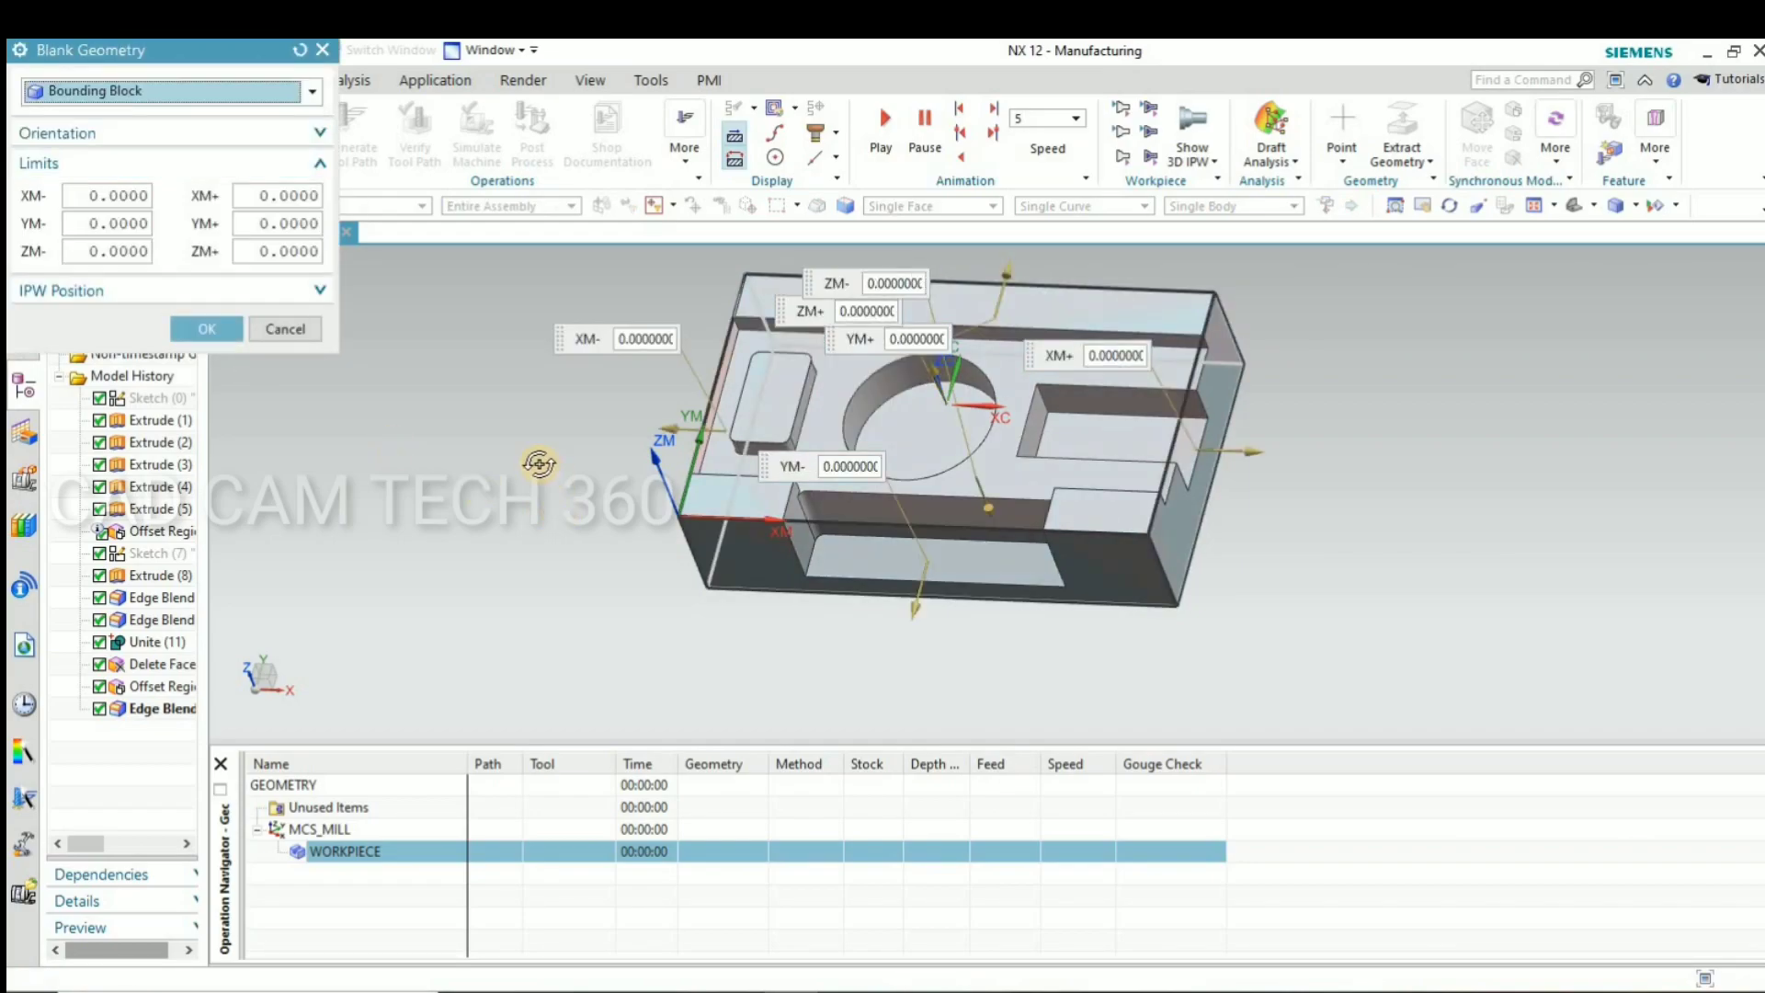
middle_drag(539, 464, 514, 485)
click(237, 329)
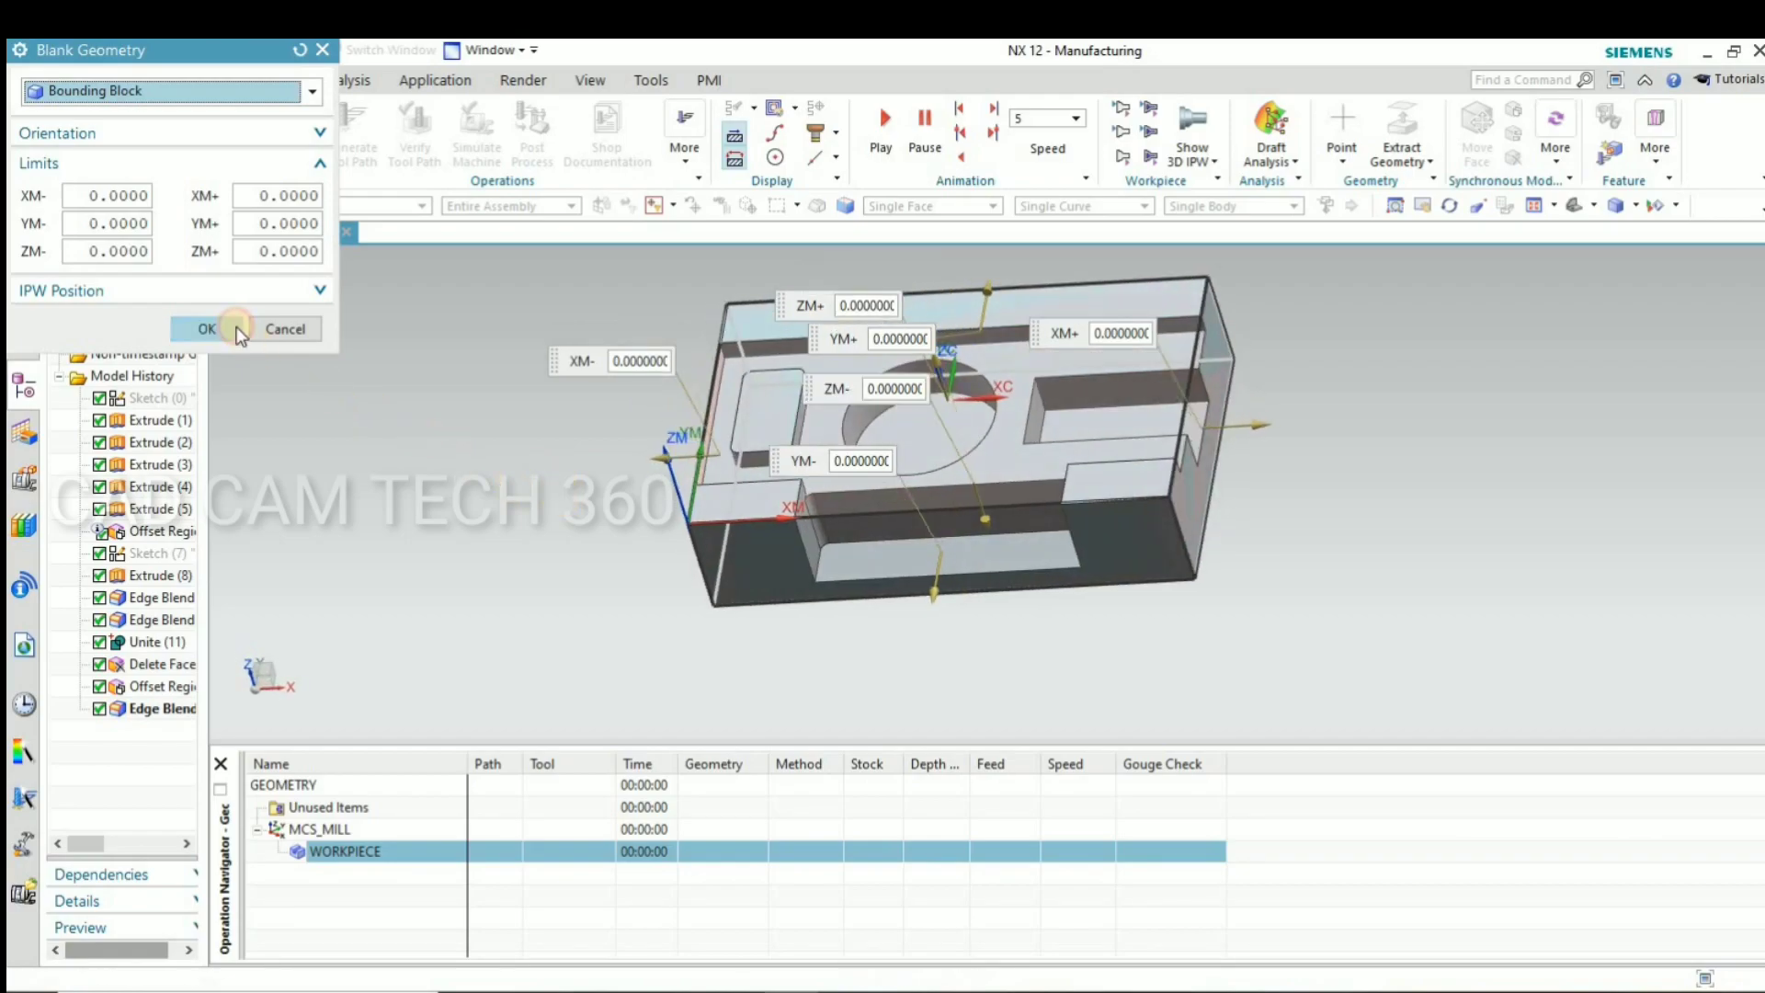
click(221, 454)
click(460, 856)
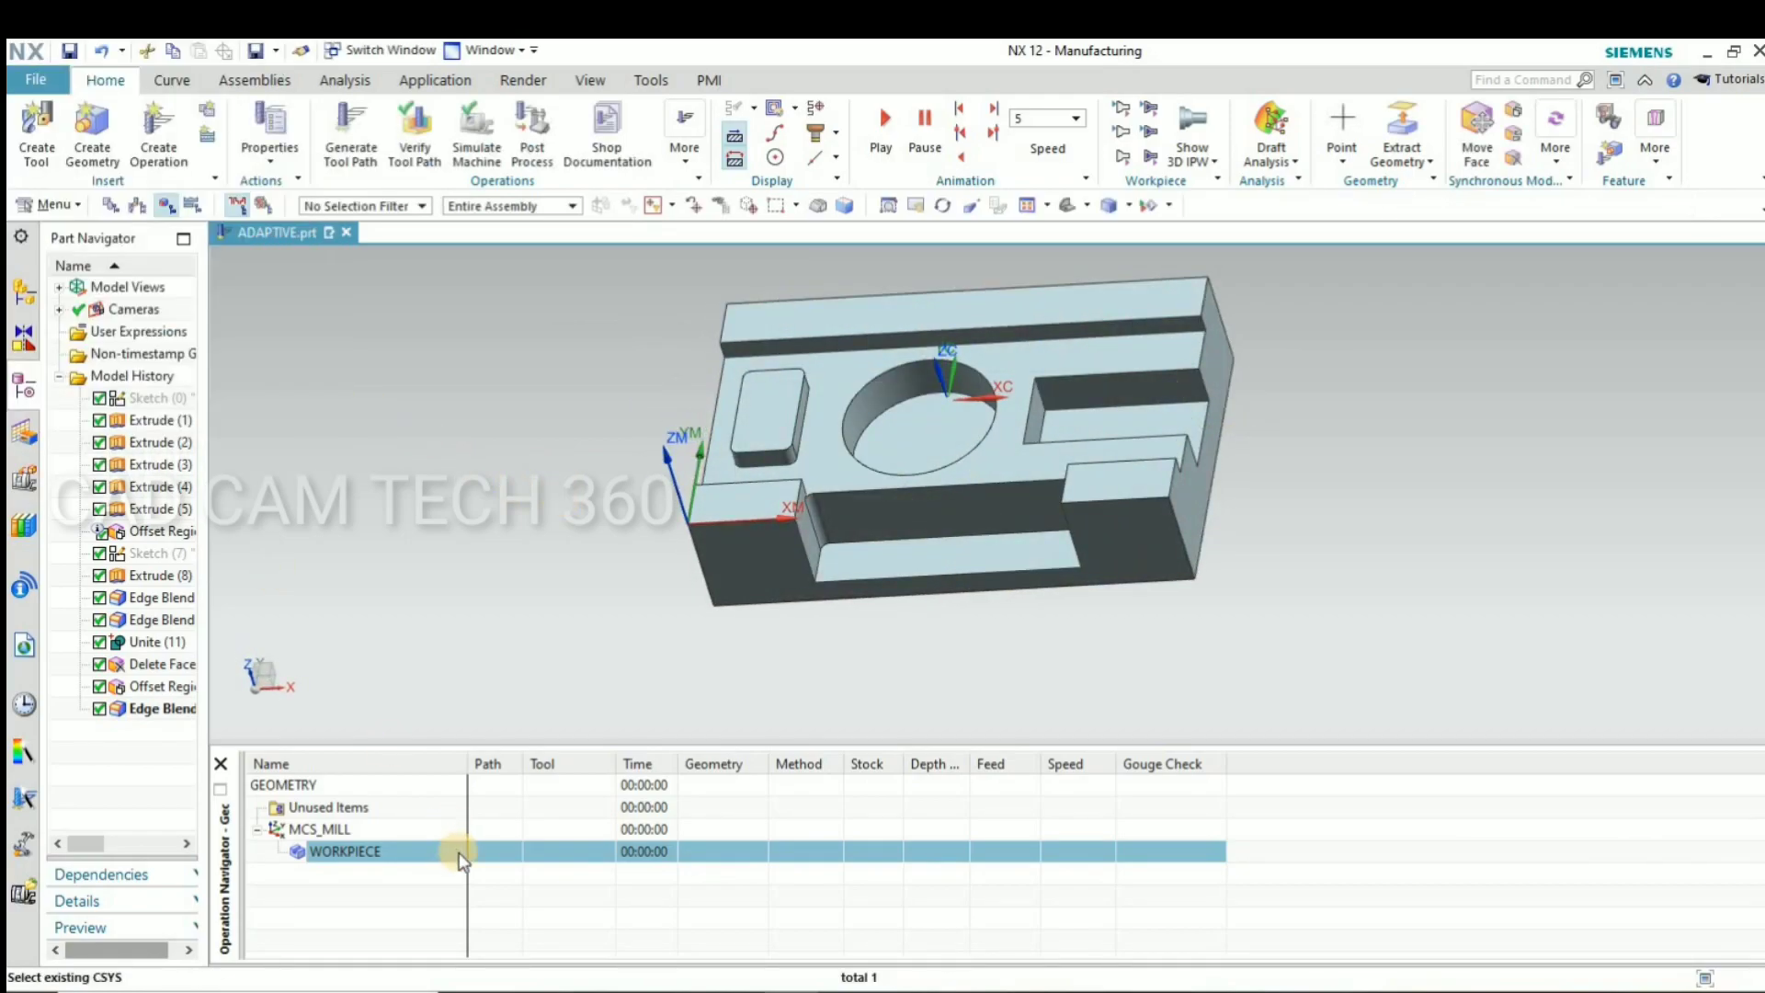
Insert a mill_contour Adaptive Milling operation under the WORKPIECE group
right_click(385, 857)
mouse_move(433, 660)
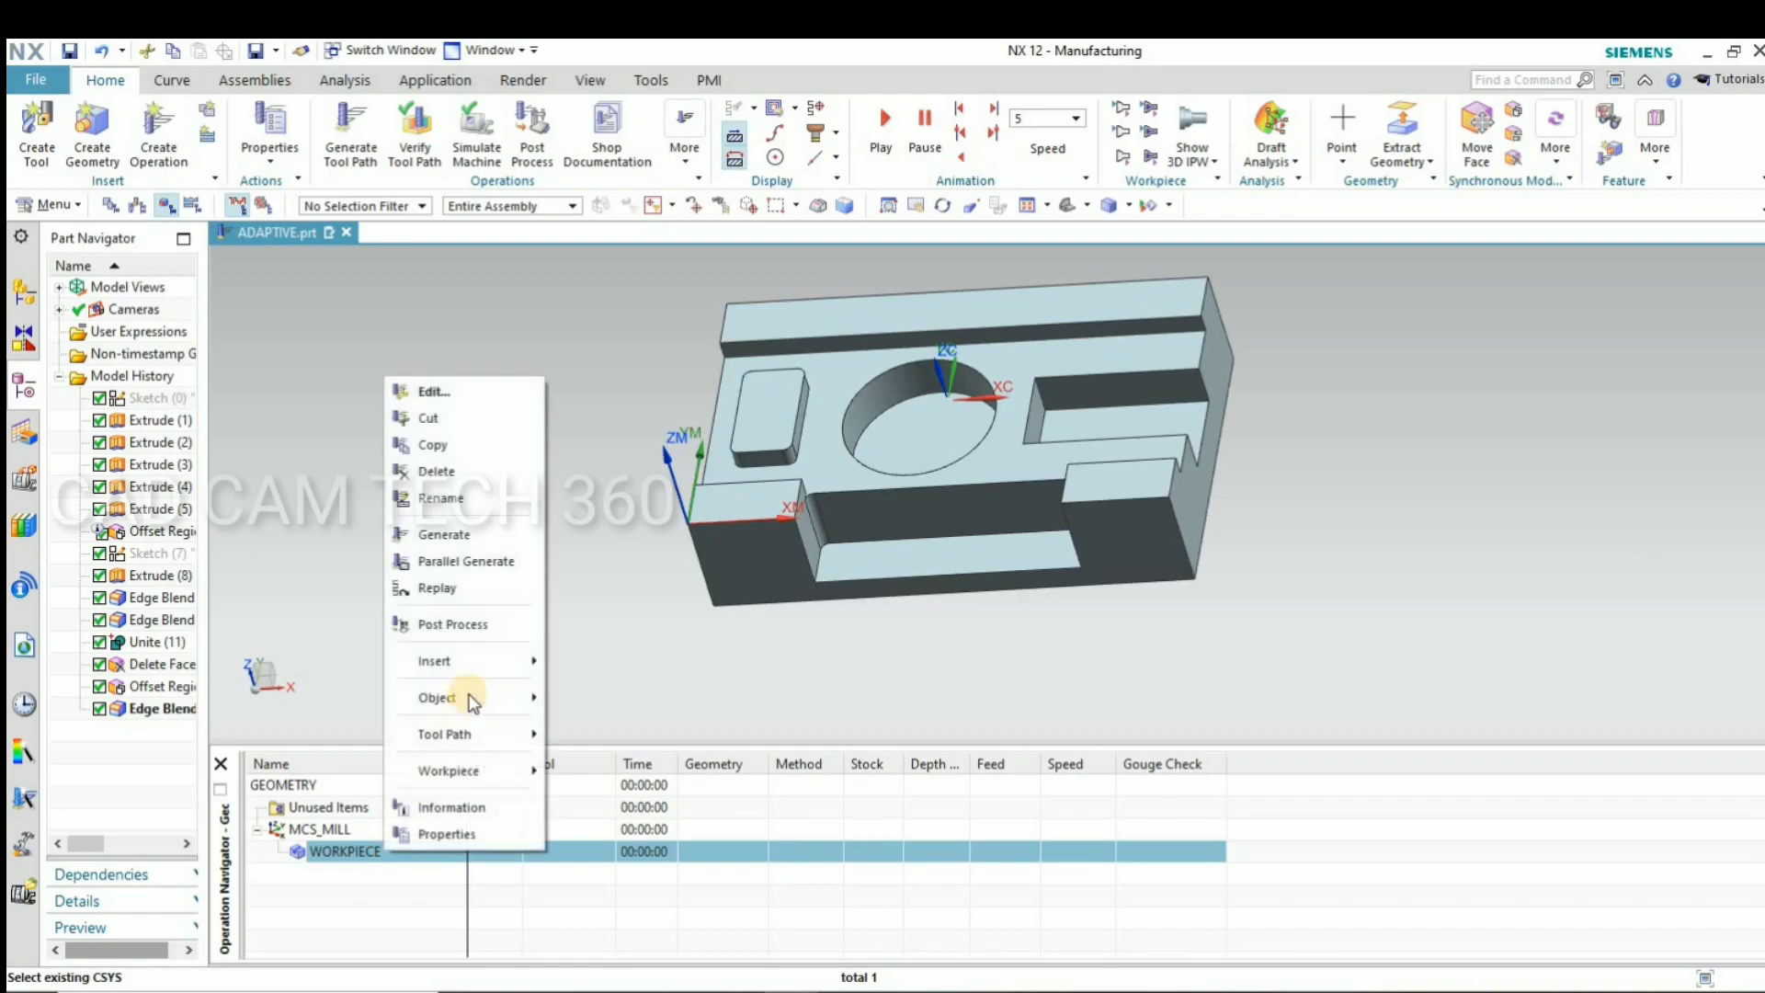
click(629, 666)
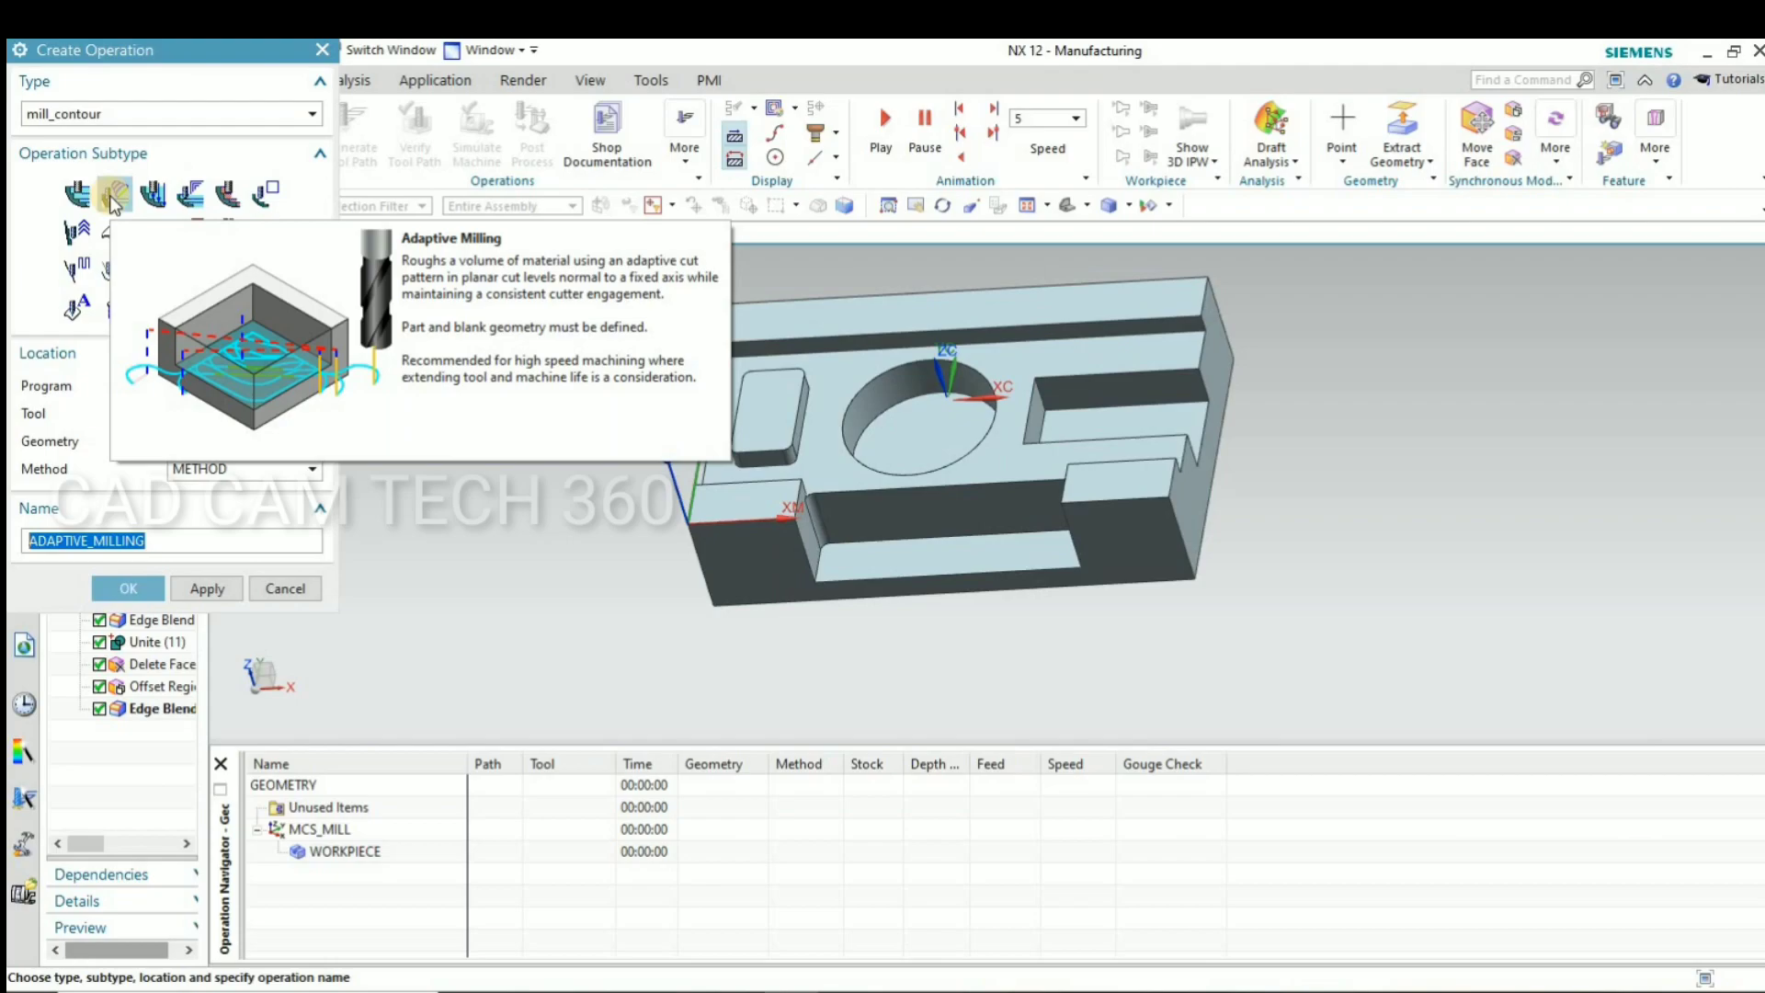
click(127, 587)
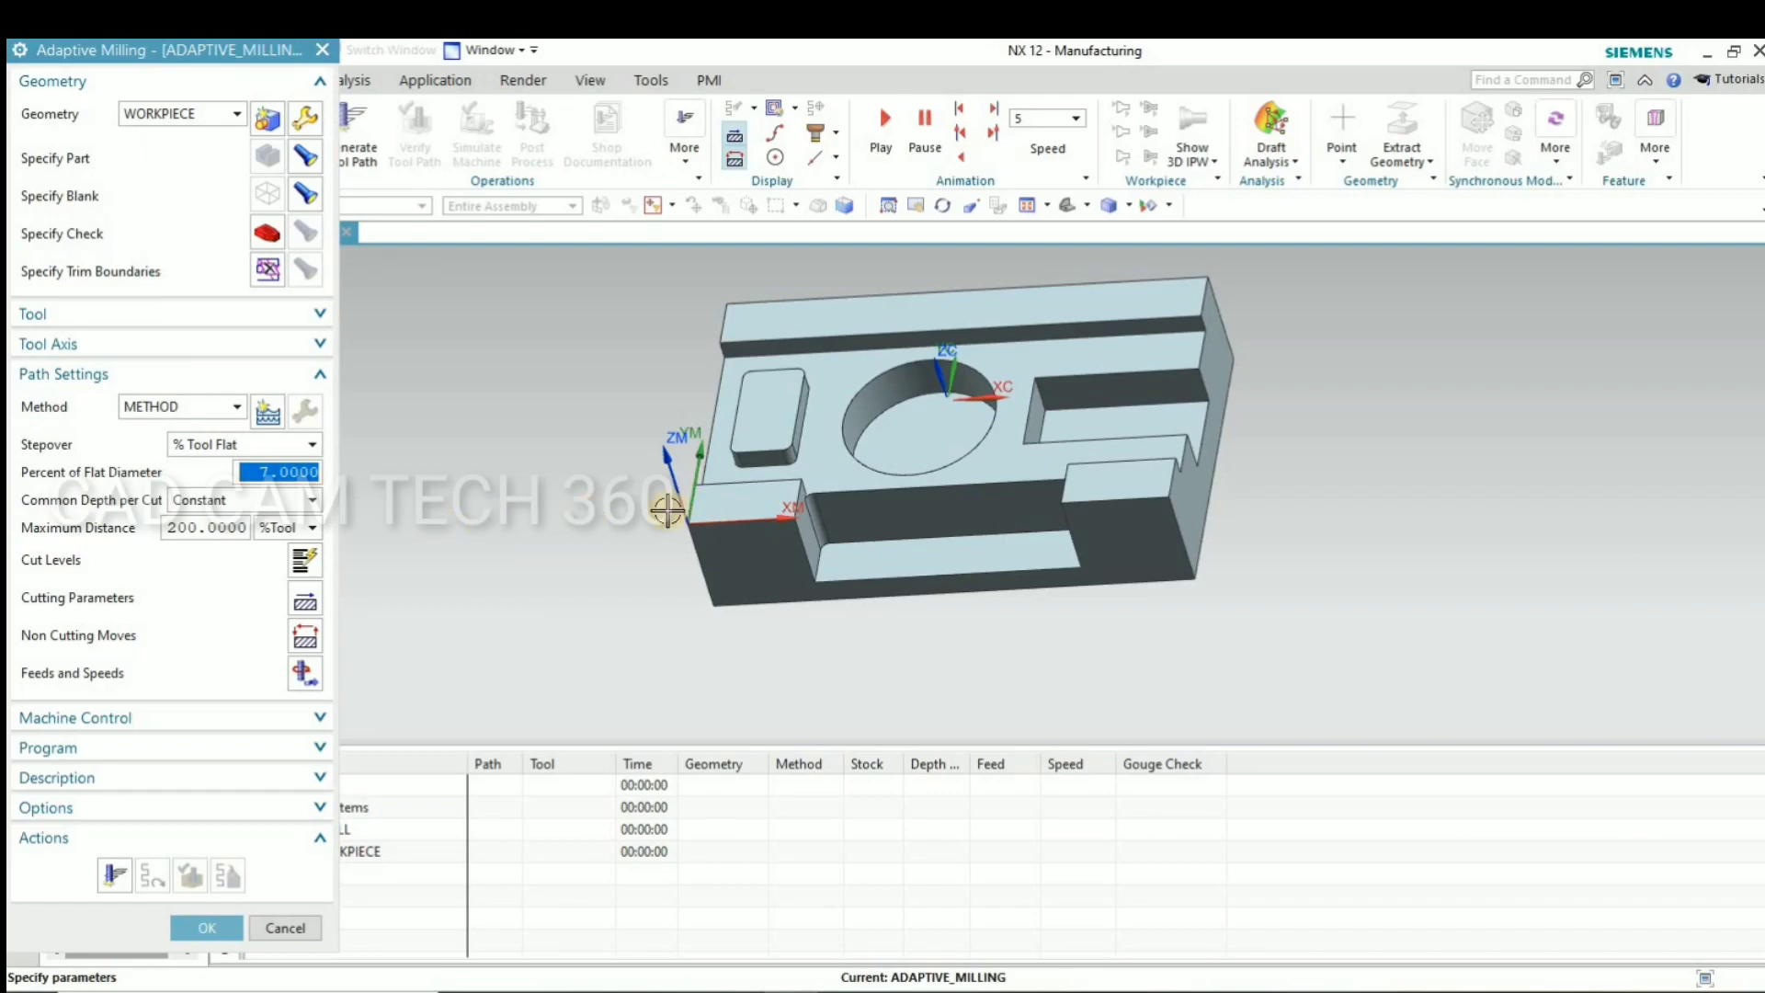
Keep a Constant depth per cut and switch Maximum Distance to 200 mm
middle_drag(667, 510, 404, 628)
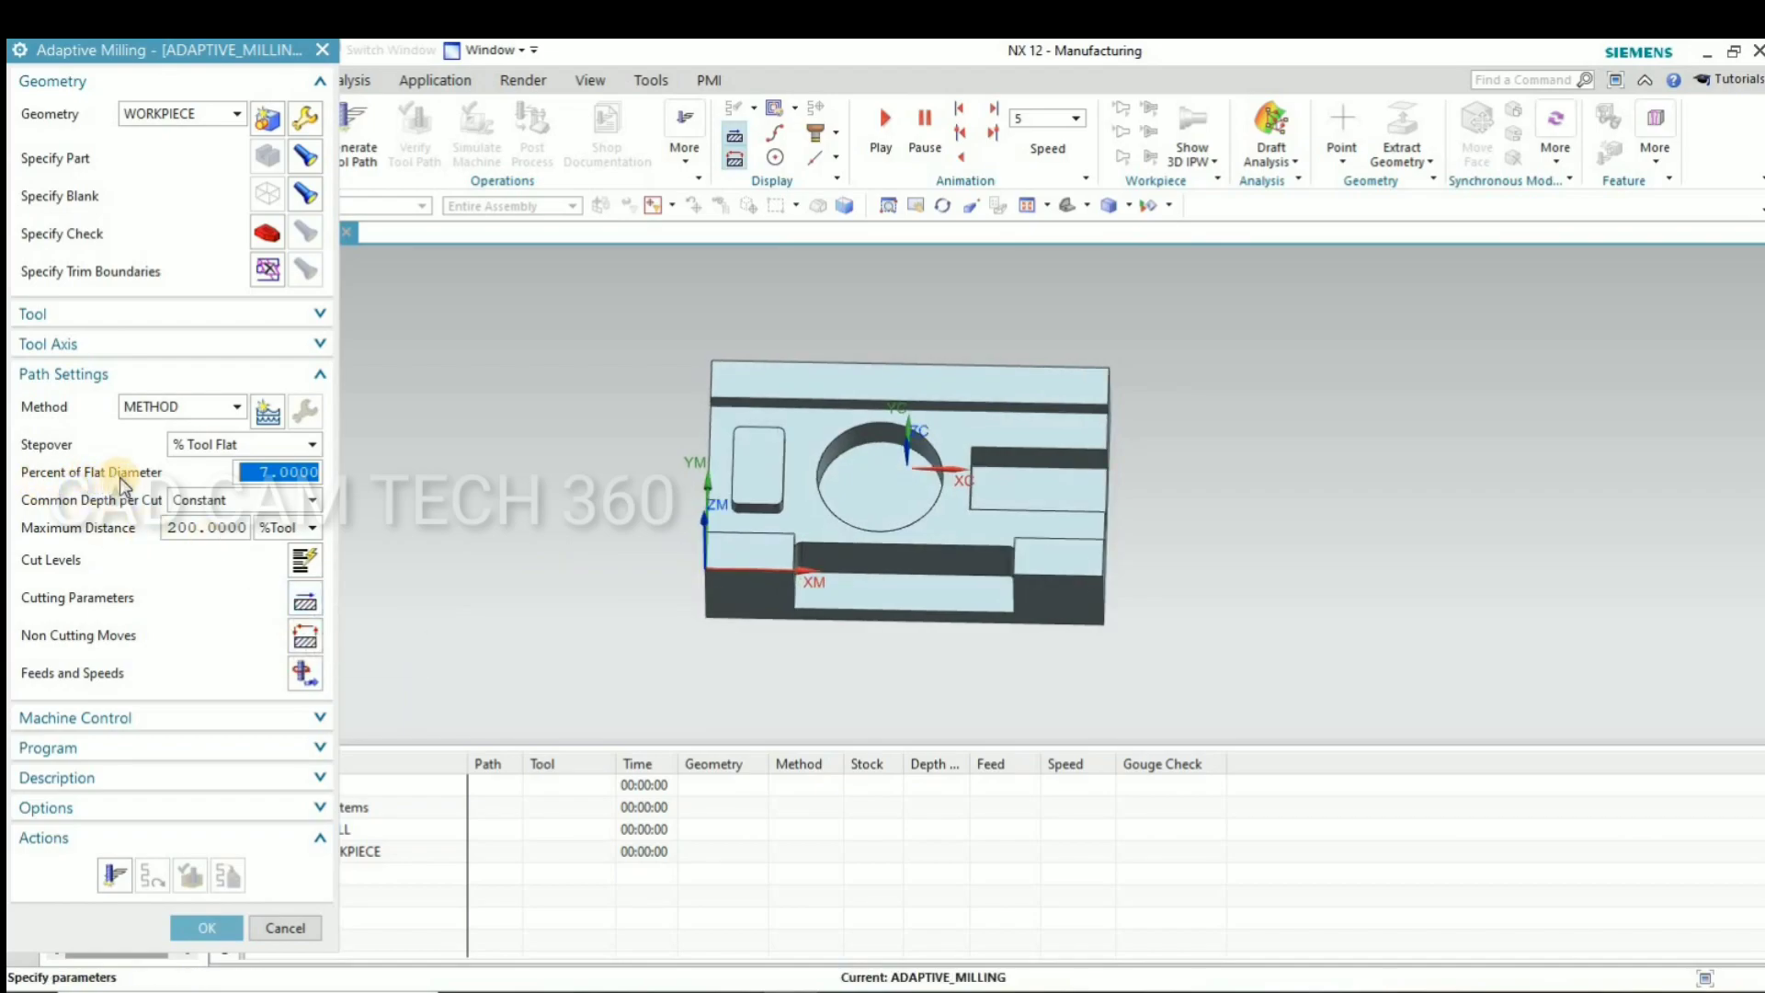
click(263, 473)
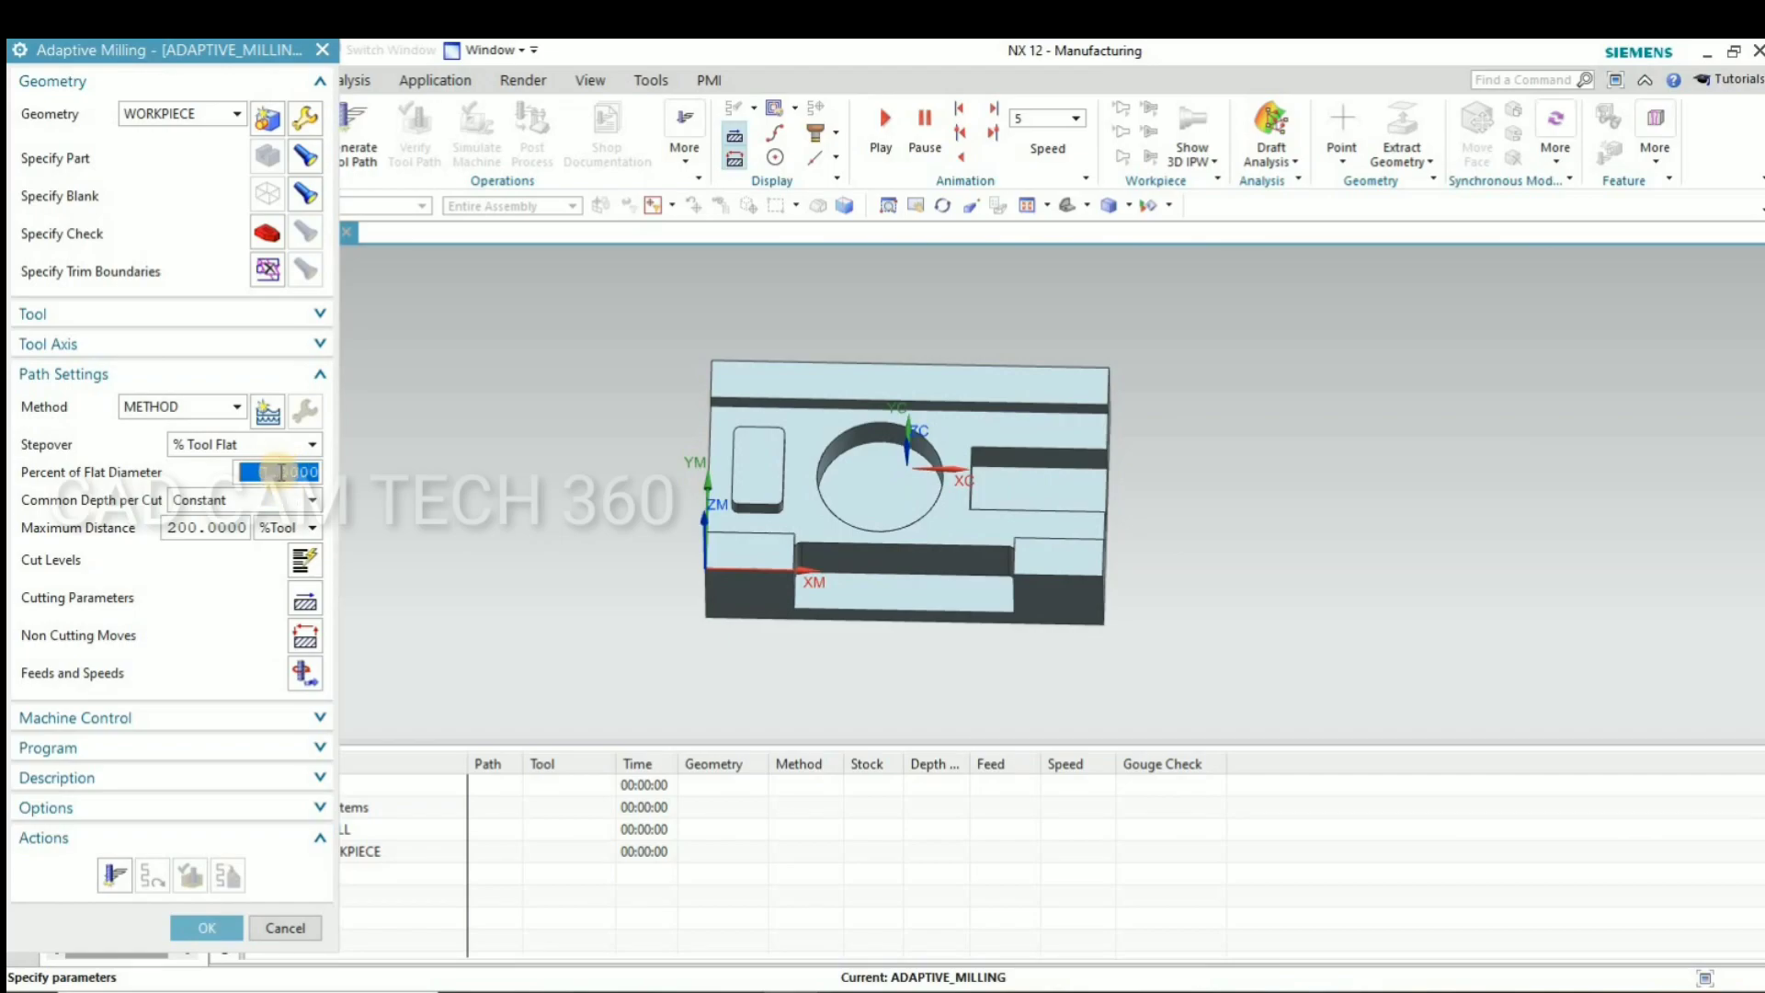
click(247, 501)
click(234, 515)
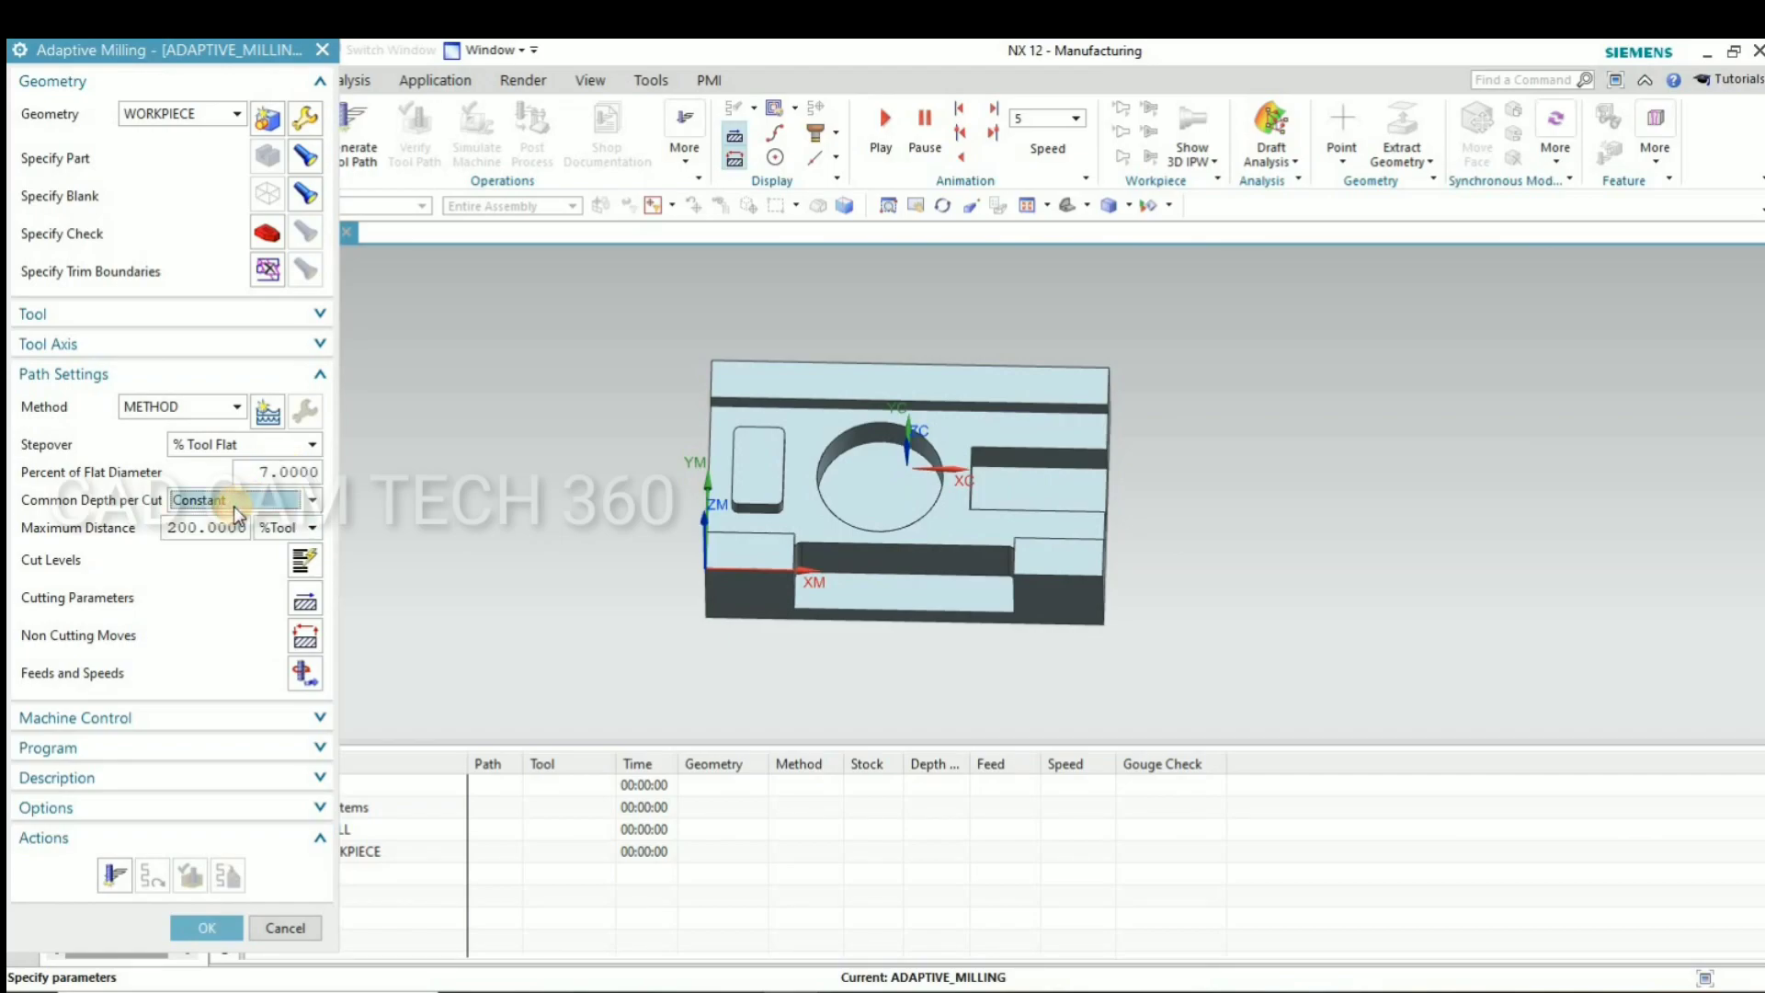
click(313, 528)
click(276, 554)
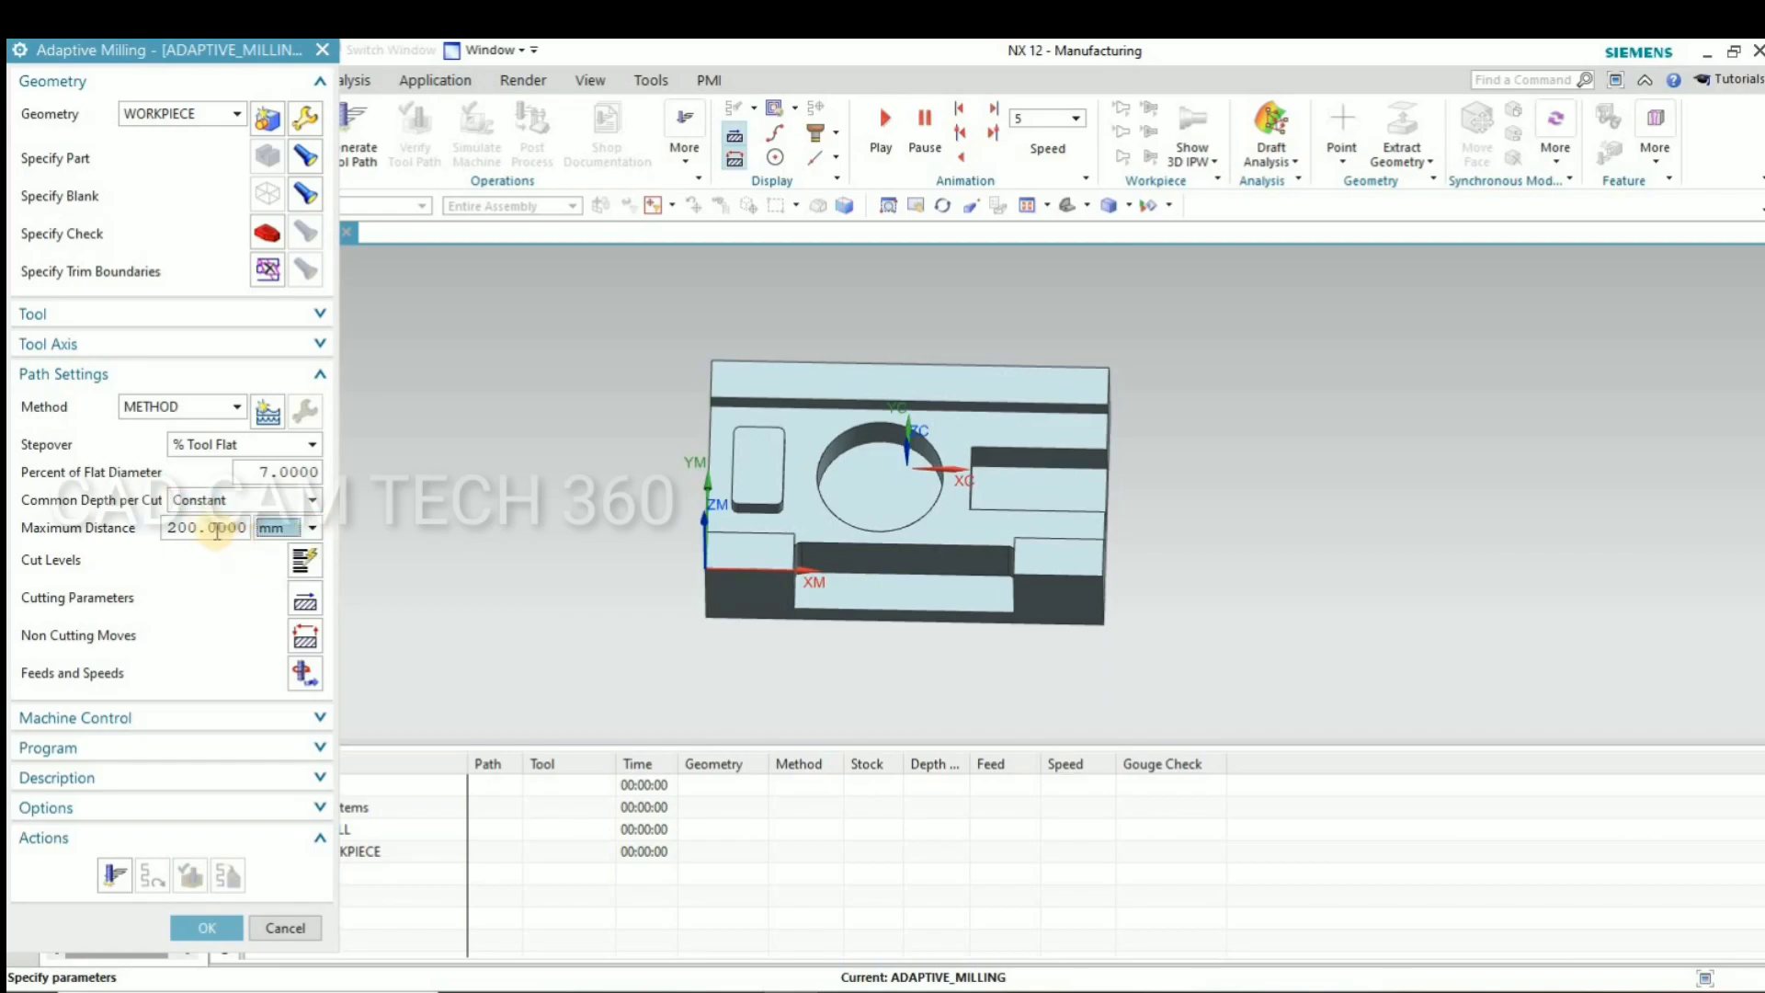
double_click(206, 525)
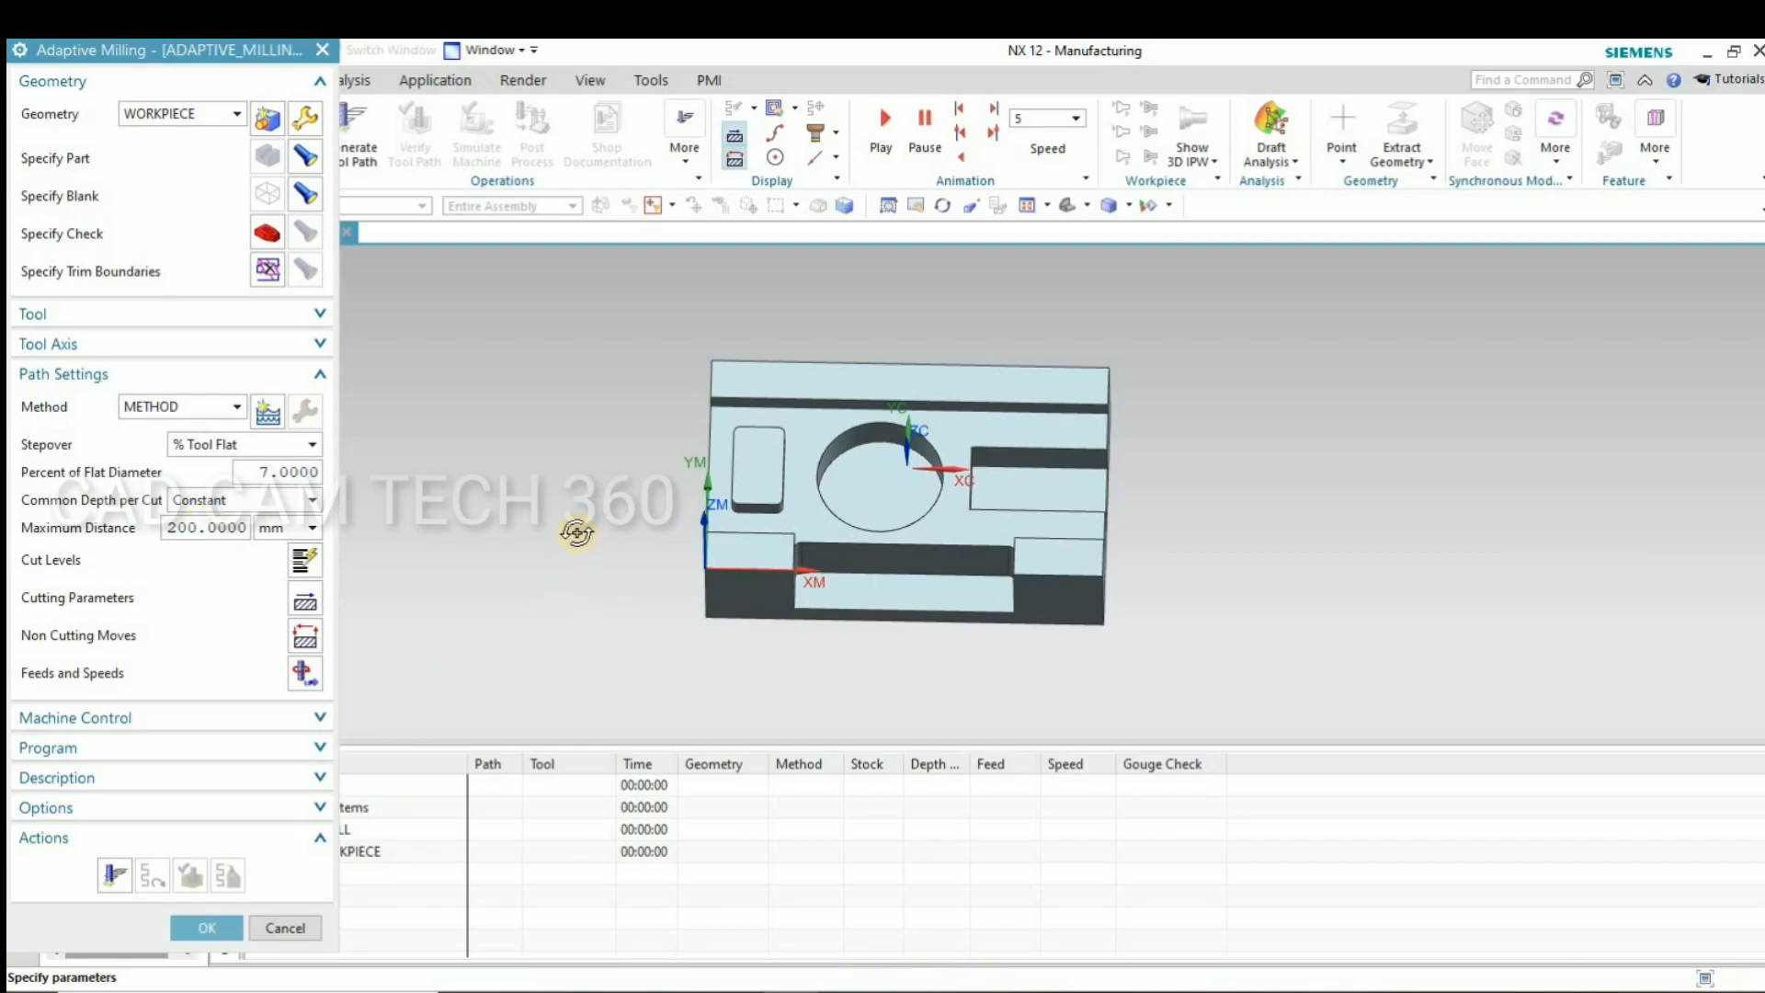
mouse_move(571, 524)
middle_down()
mouse_move(642, 551)
mouse_move(641, 524)
middle_up()
scroll(642, 524, down, 2)
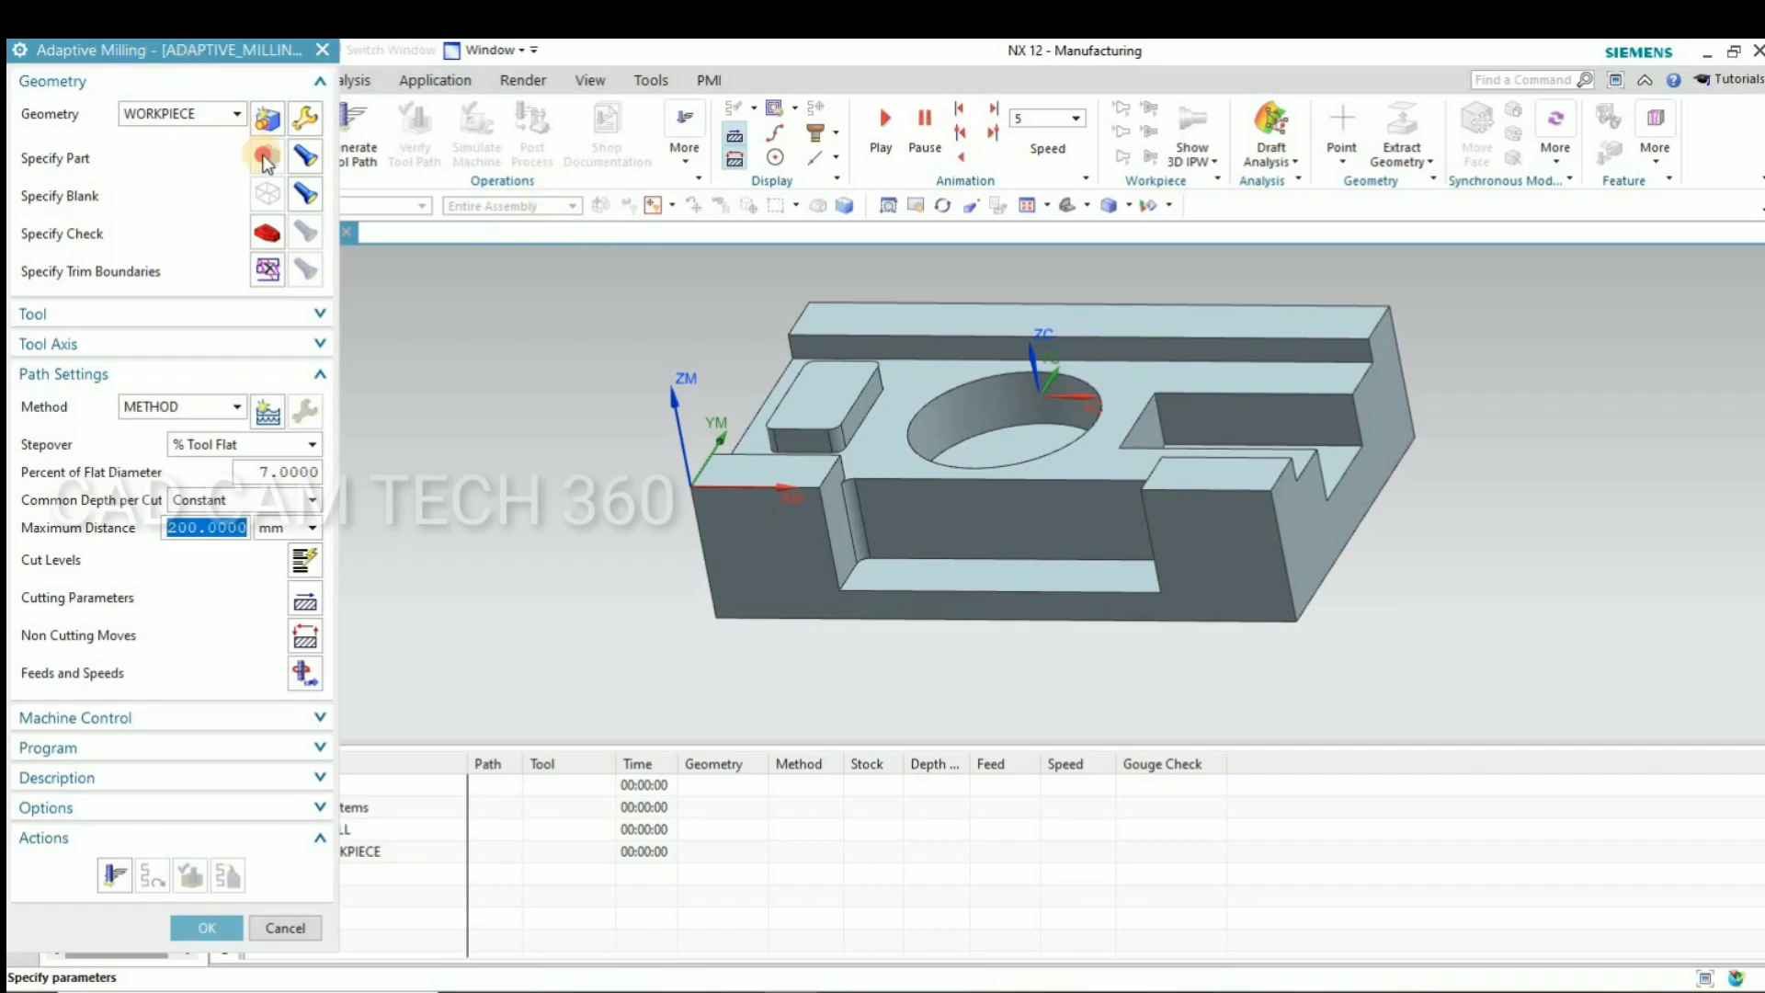
mouse_move(158, 55)
mouse_down()
mouse_move(198, 82)
mouse_move(193, 149)
mouse_up()
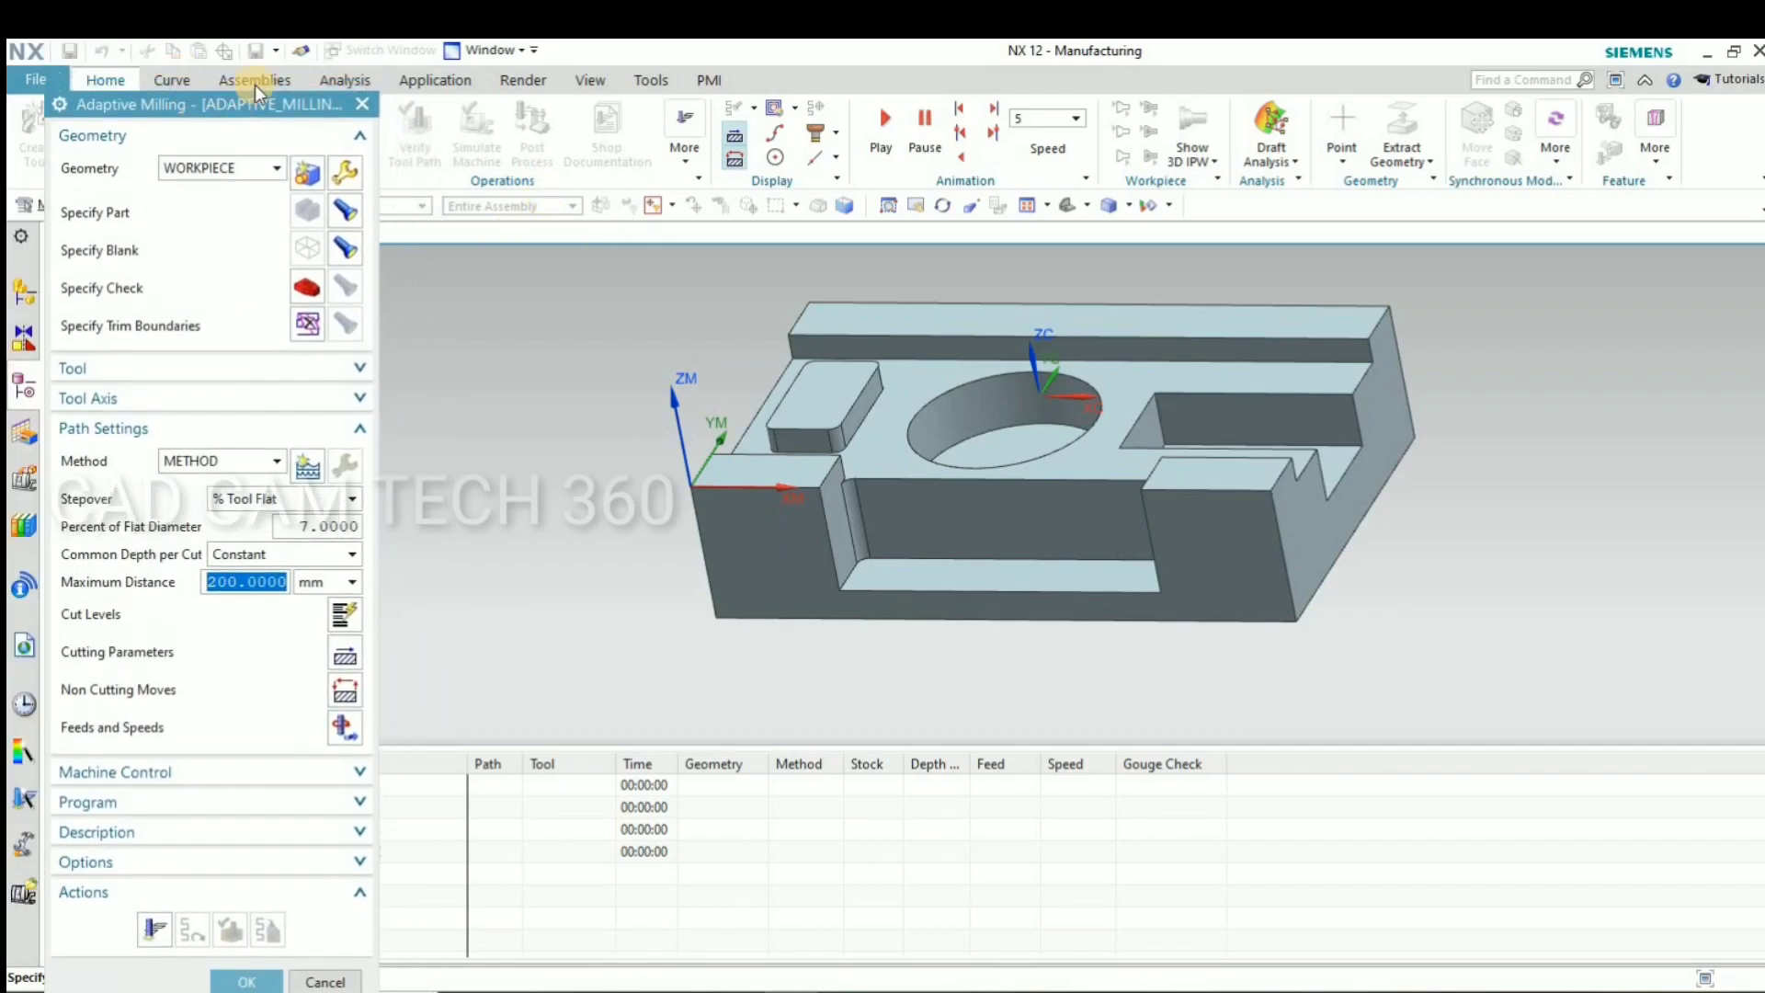
Measure the slot depth as 44 mm and enter 44 as the Maximum Distance
click(317, 83)
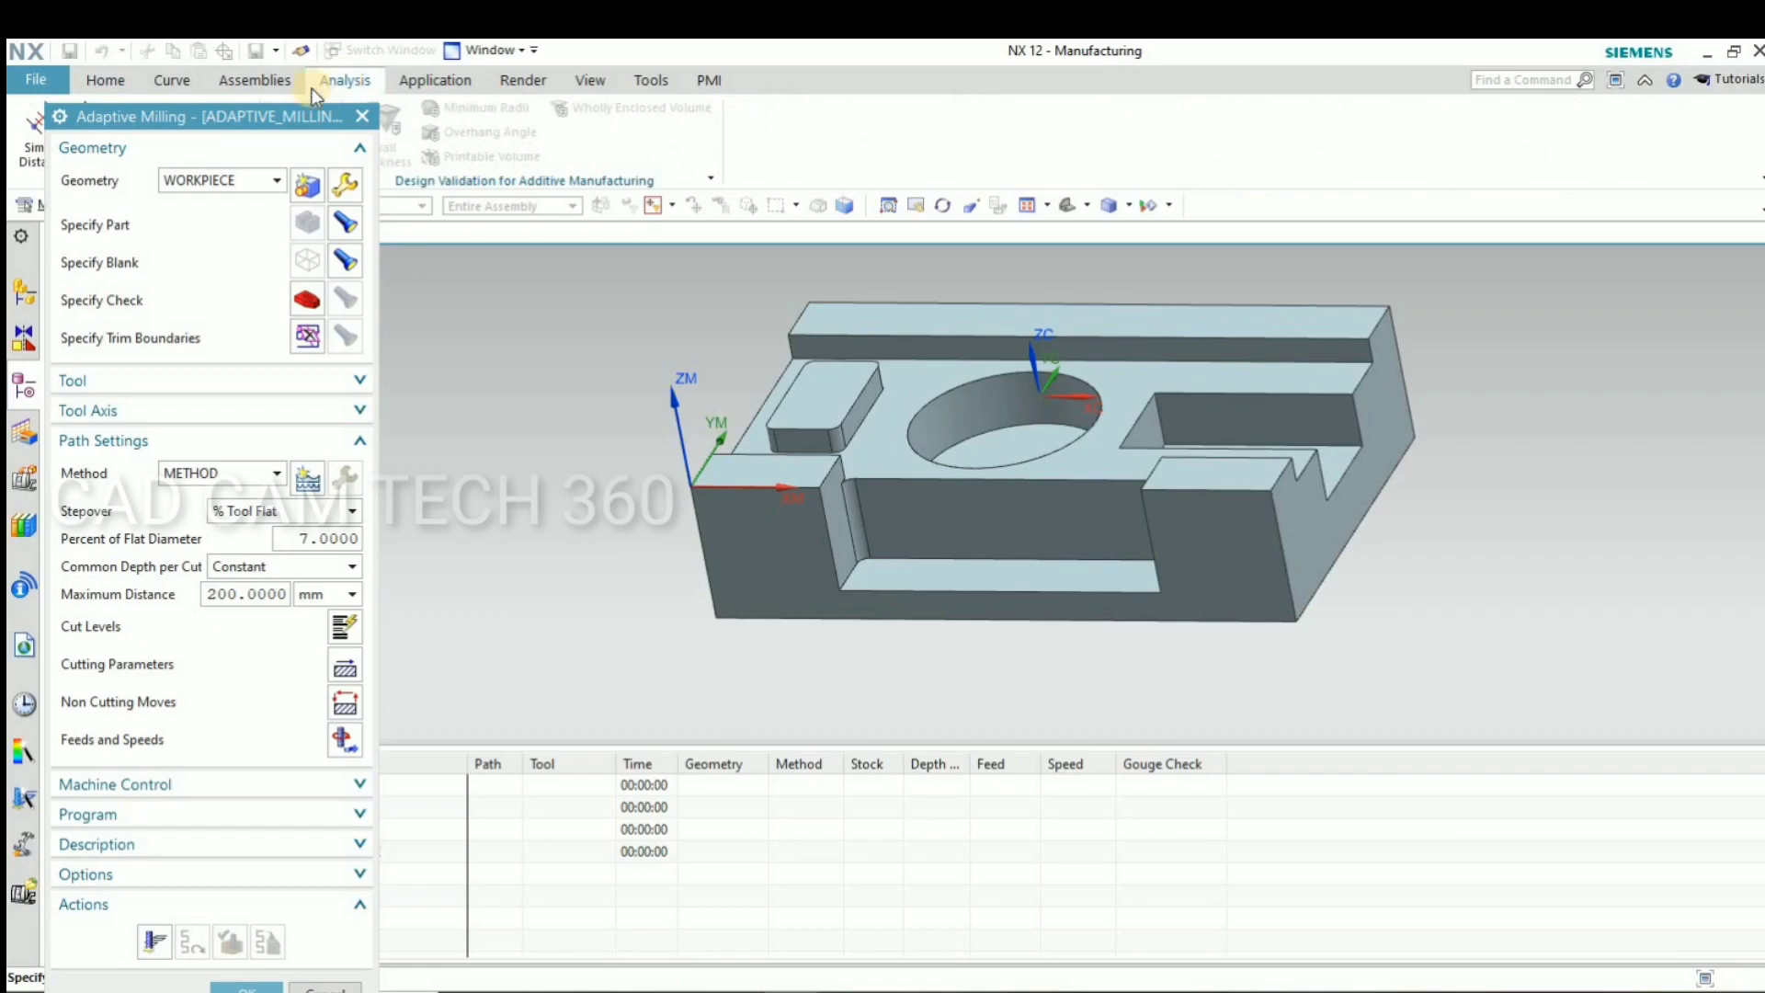
click(33, 138)
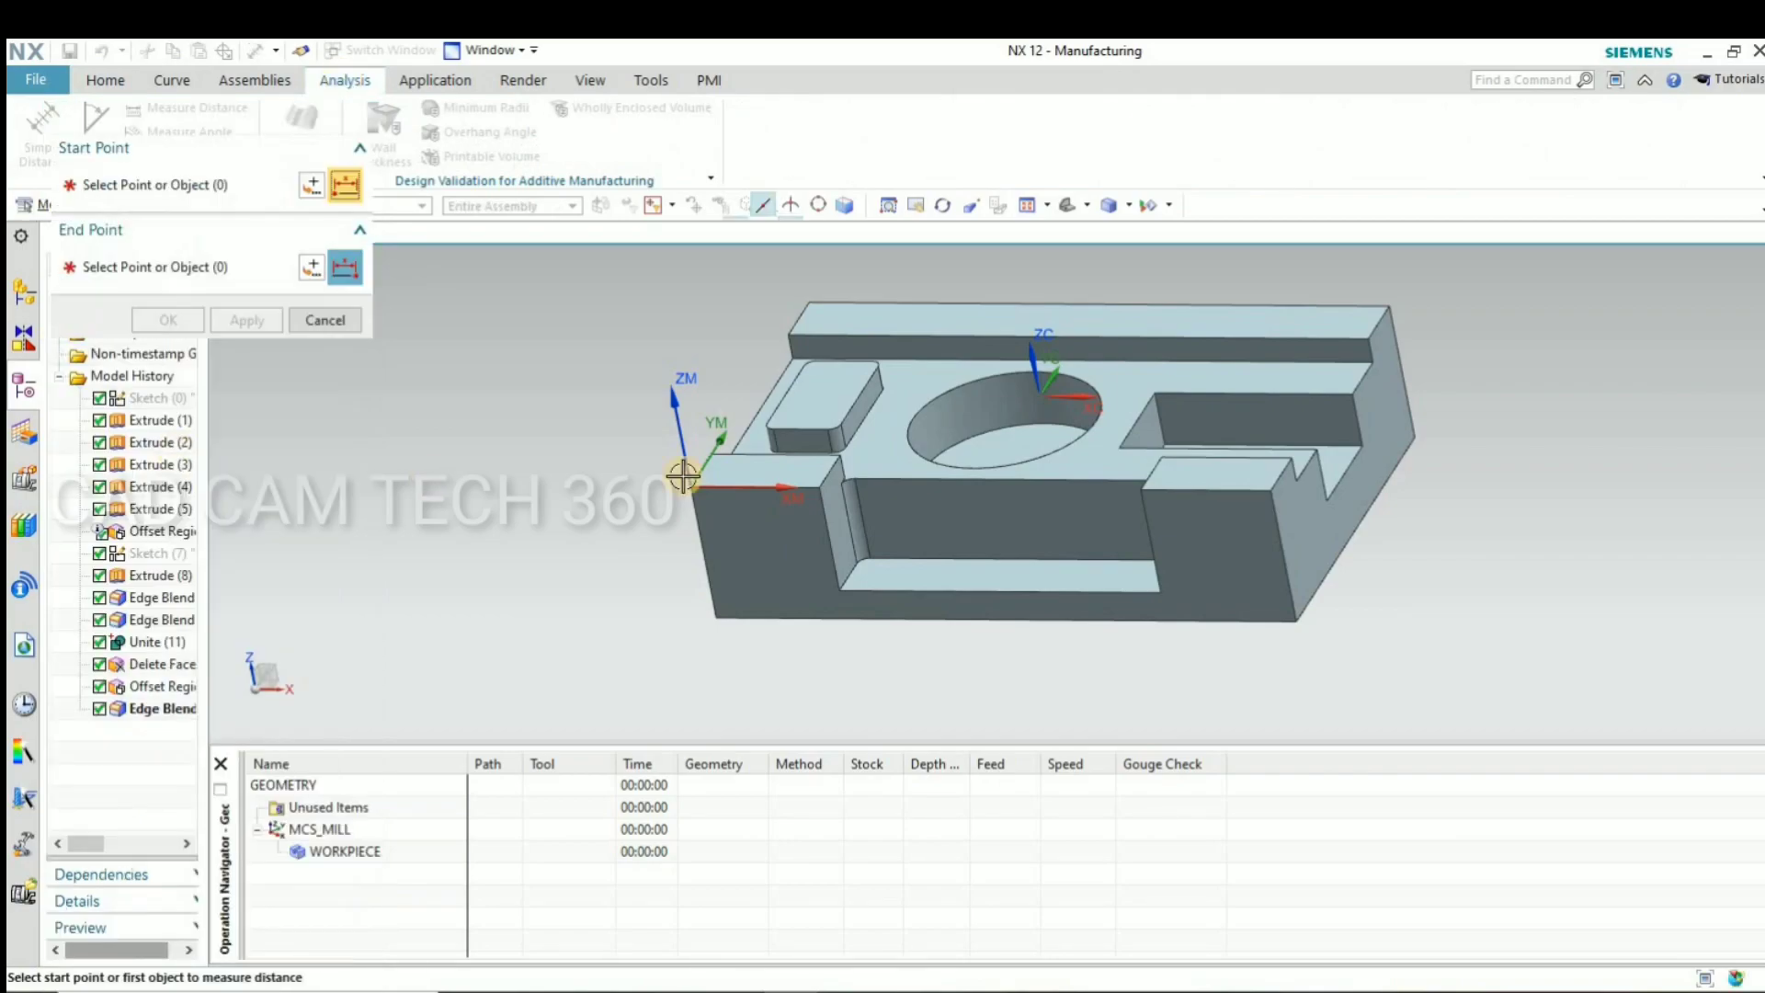
click(790, 472)
click(923, 577)
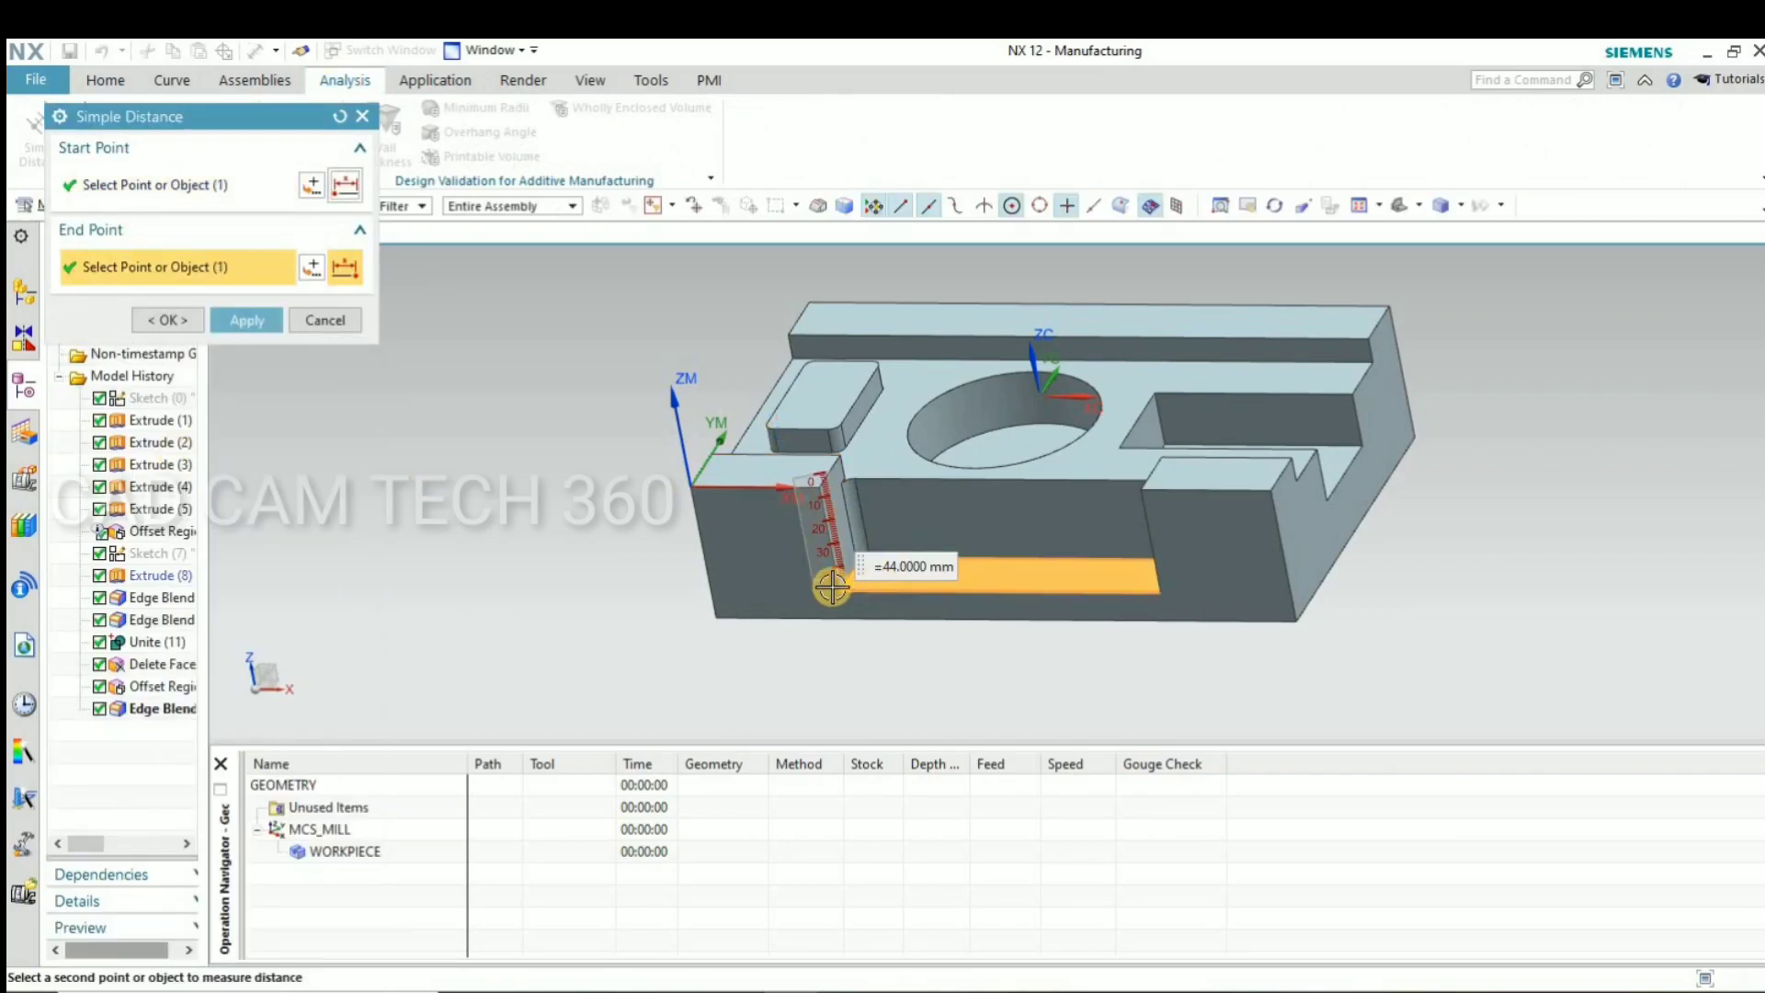
scroll(869, 599, up, 3)
scroll(855, 589, up, 1)
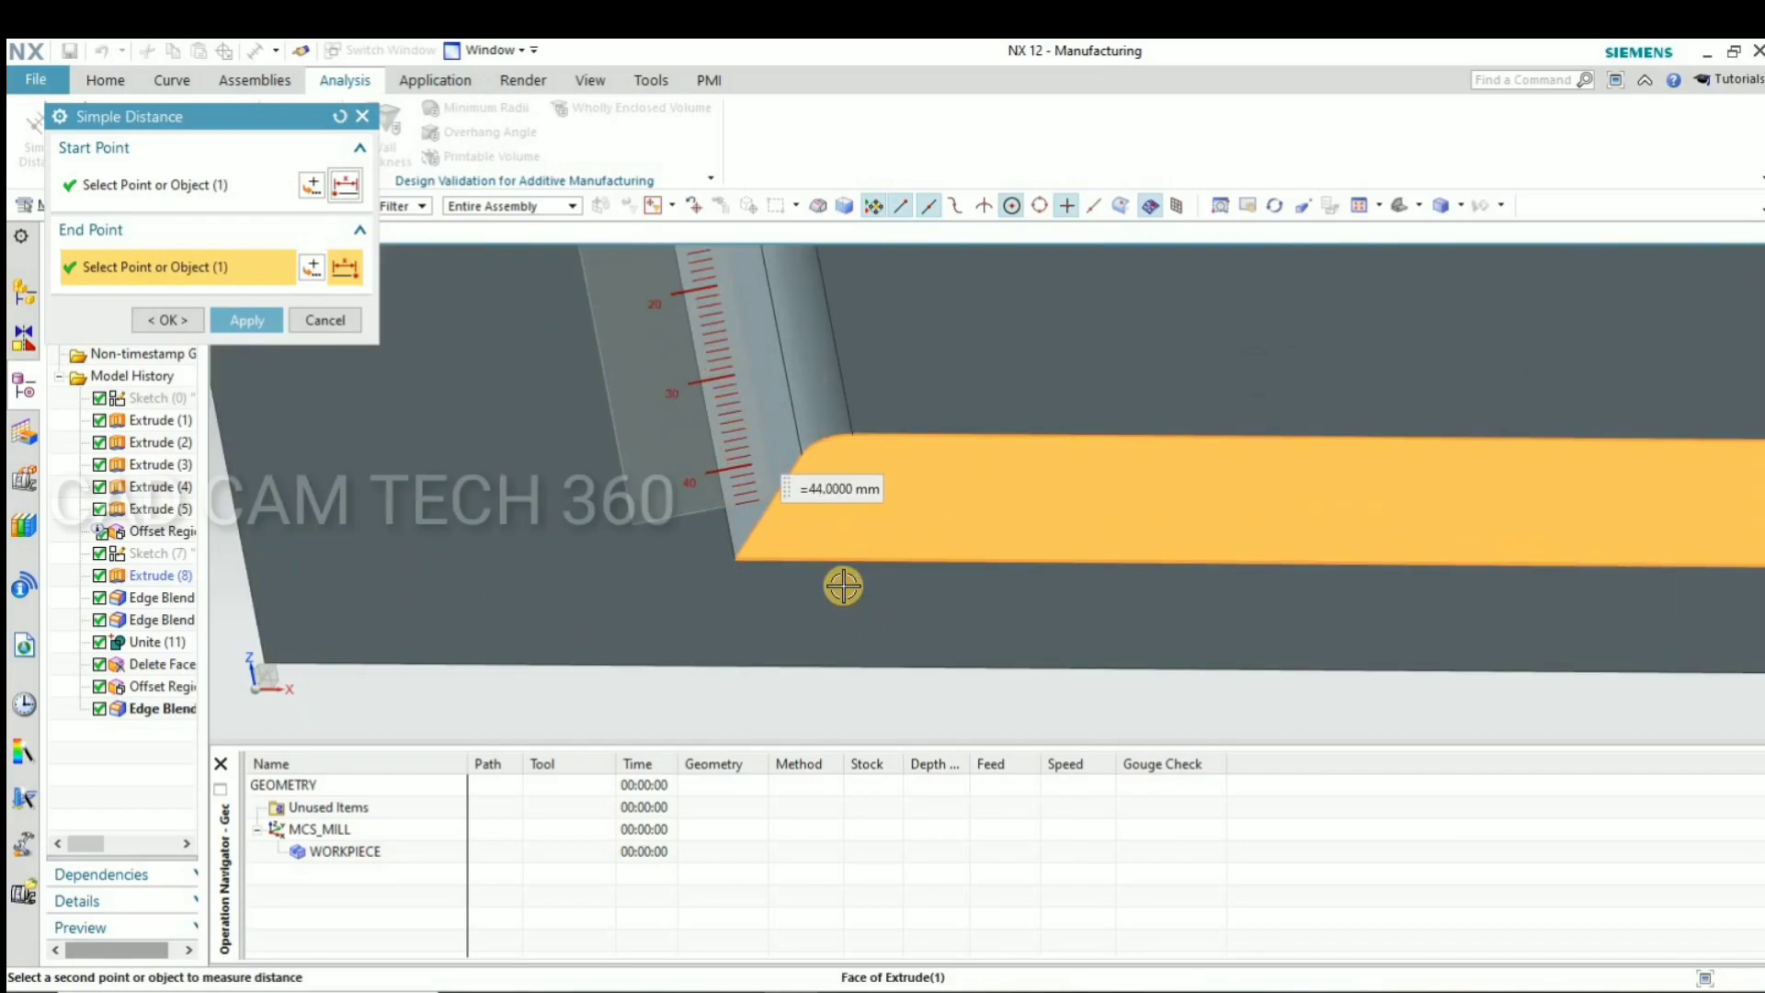
scroll(874, 576, down, 3)
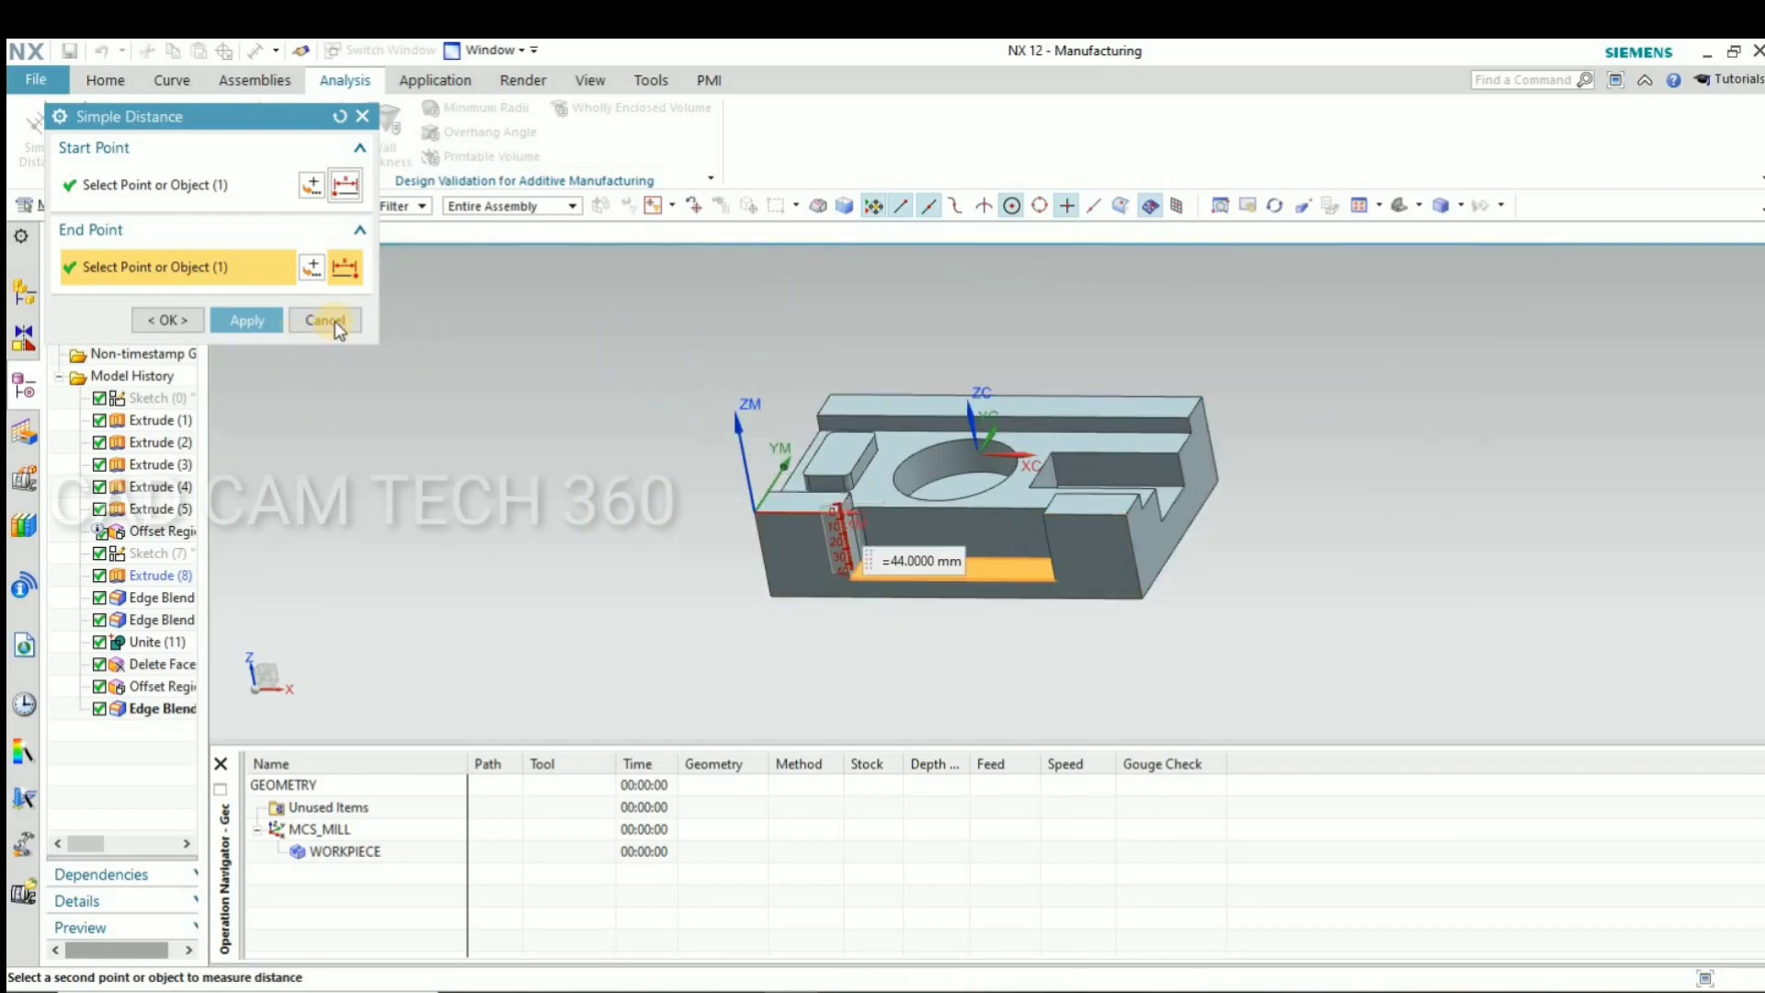
click(334, 322)
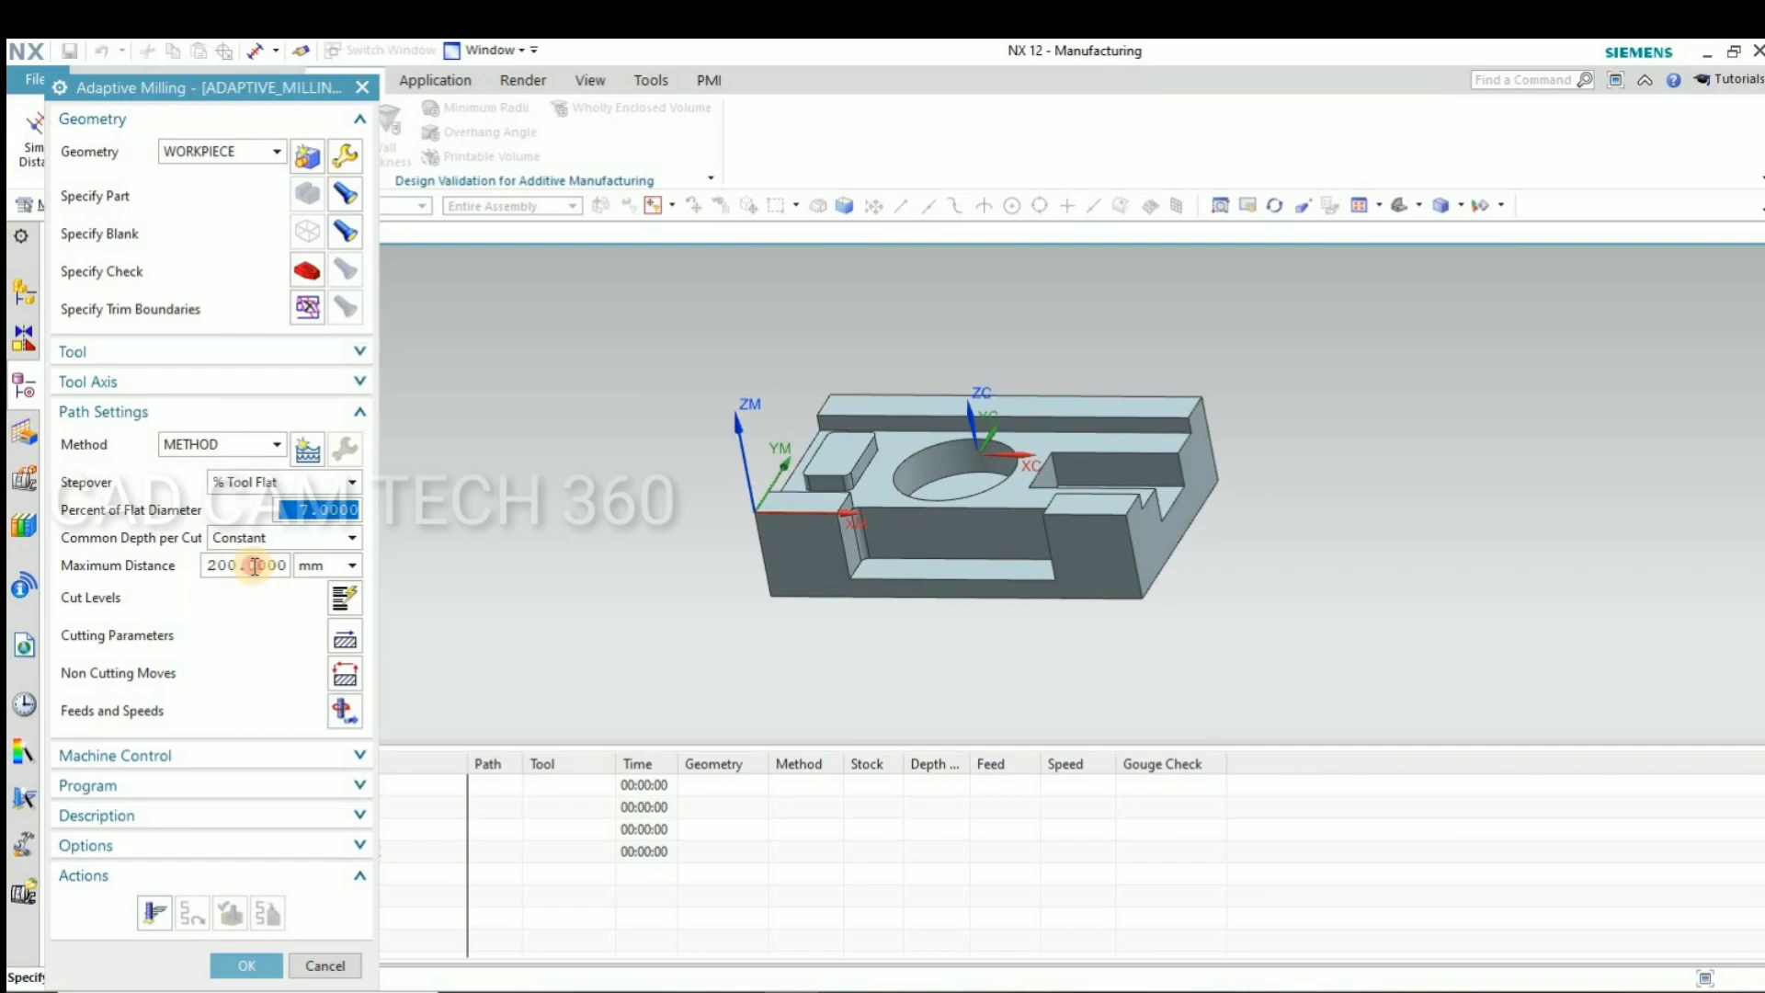
double_click(254, 566)
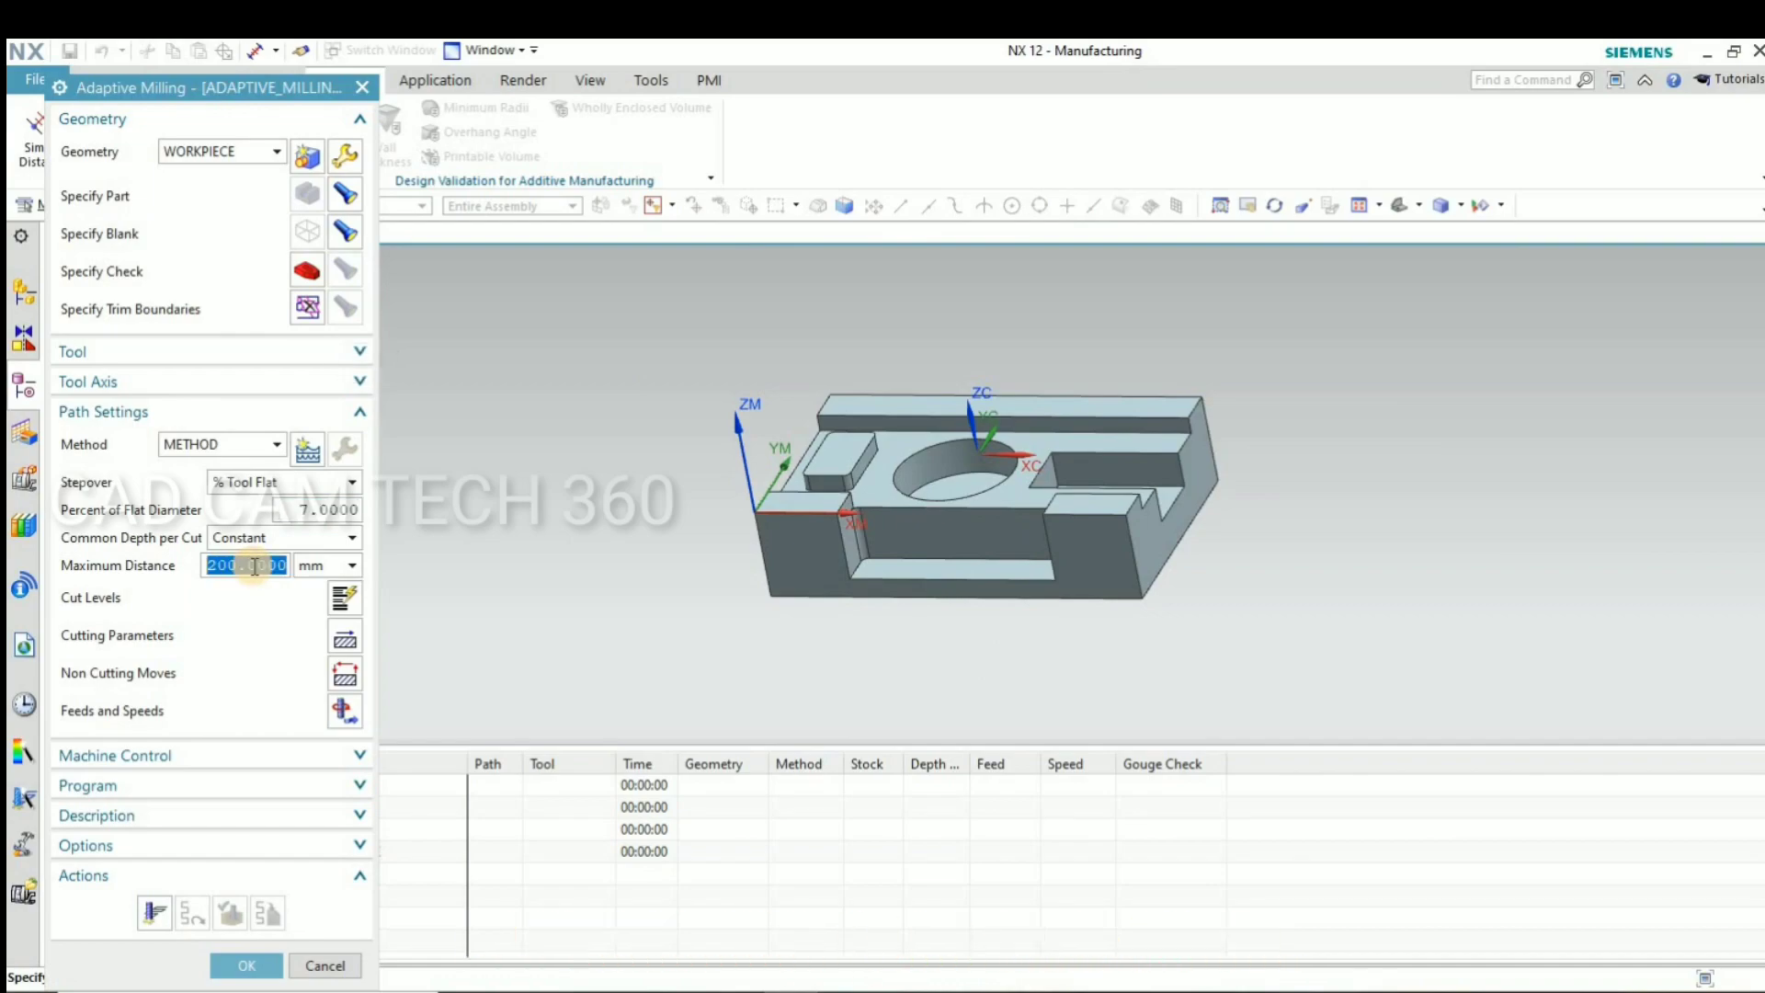
text(44)
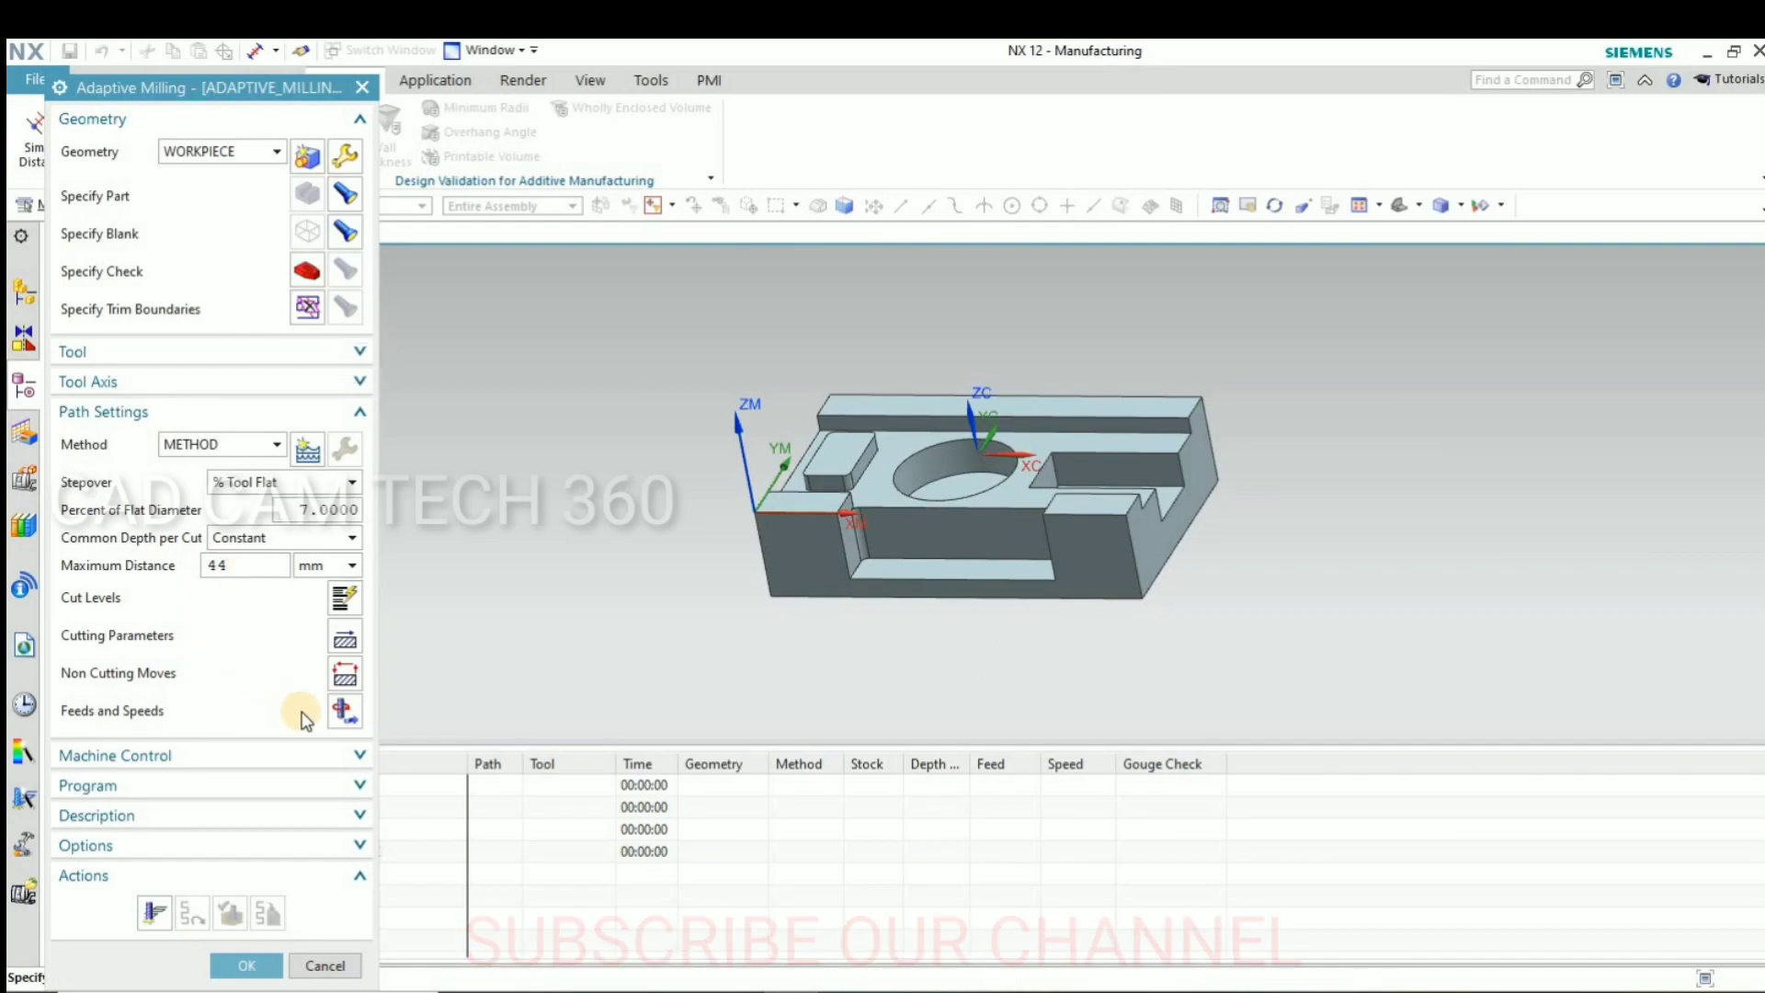
Set Pillar Cutting to Cut with Helical Motion and Open Passes to Alternate Cut Direction
click(345, 641)
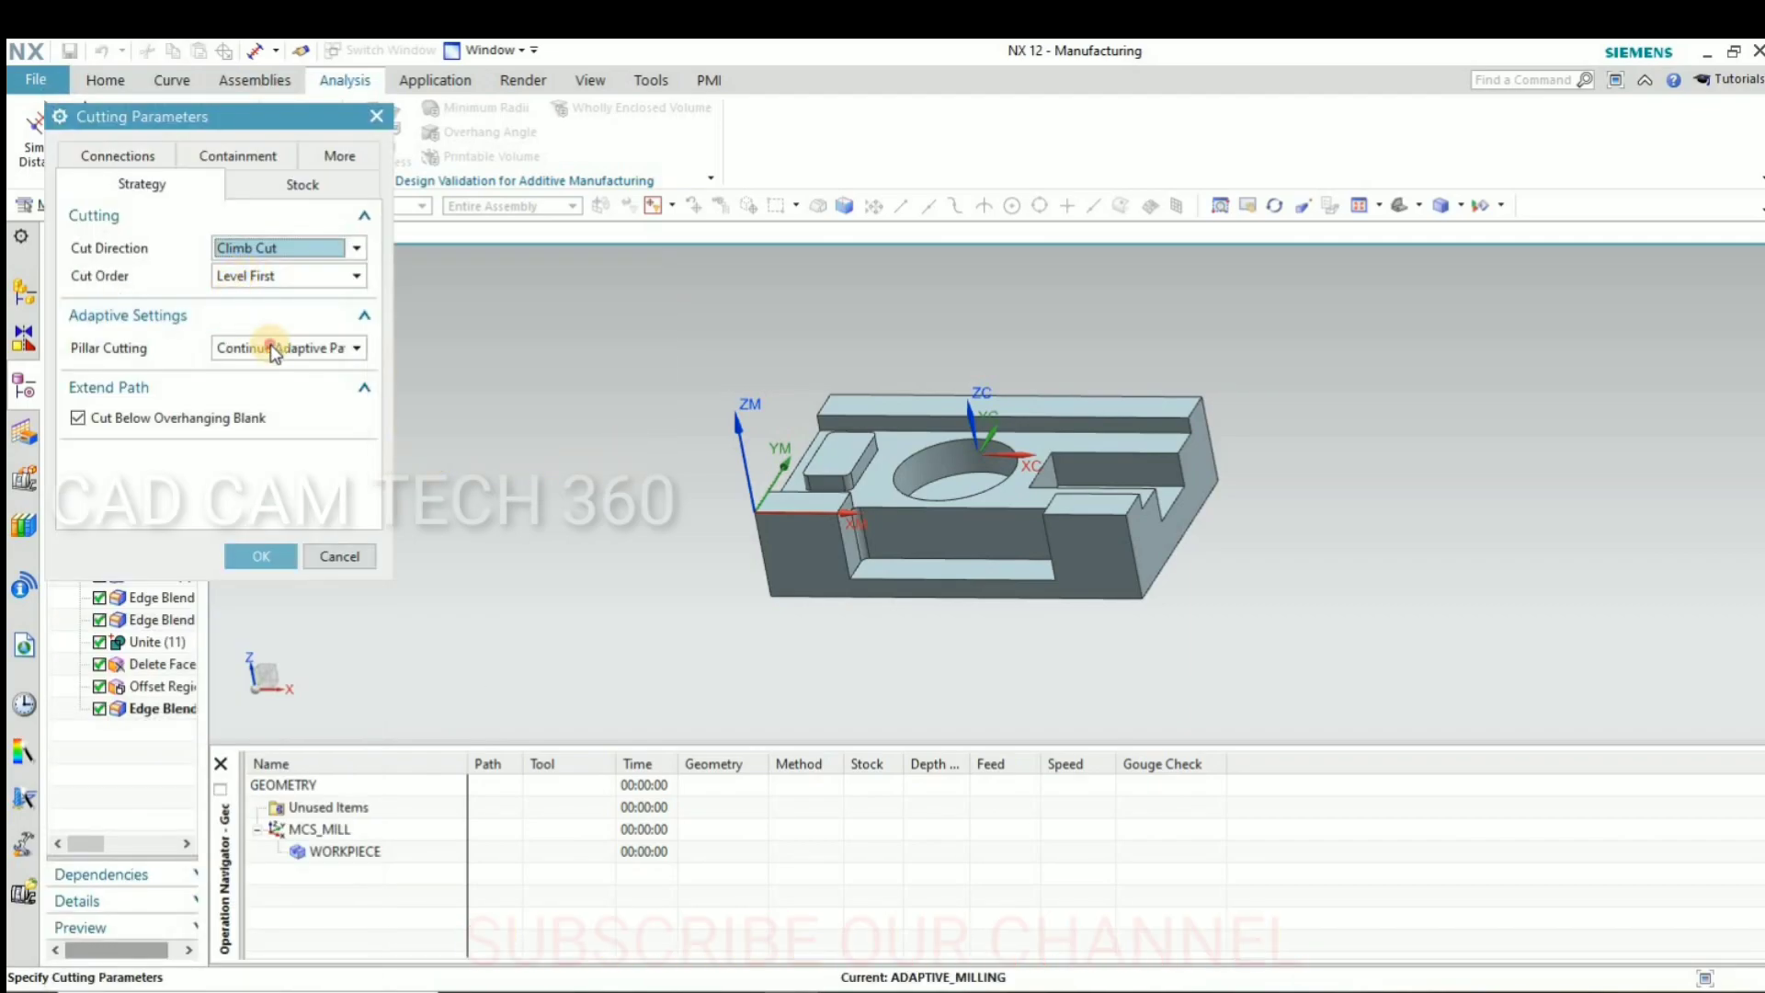
click(262, 348)
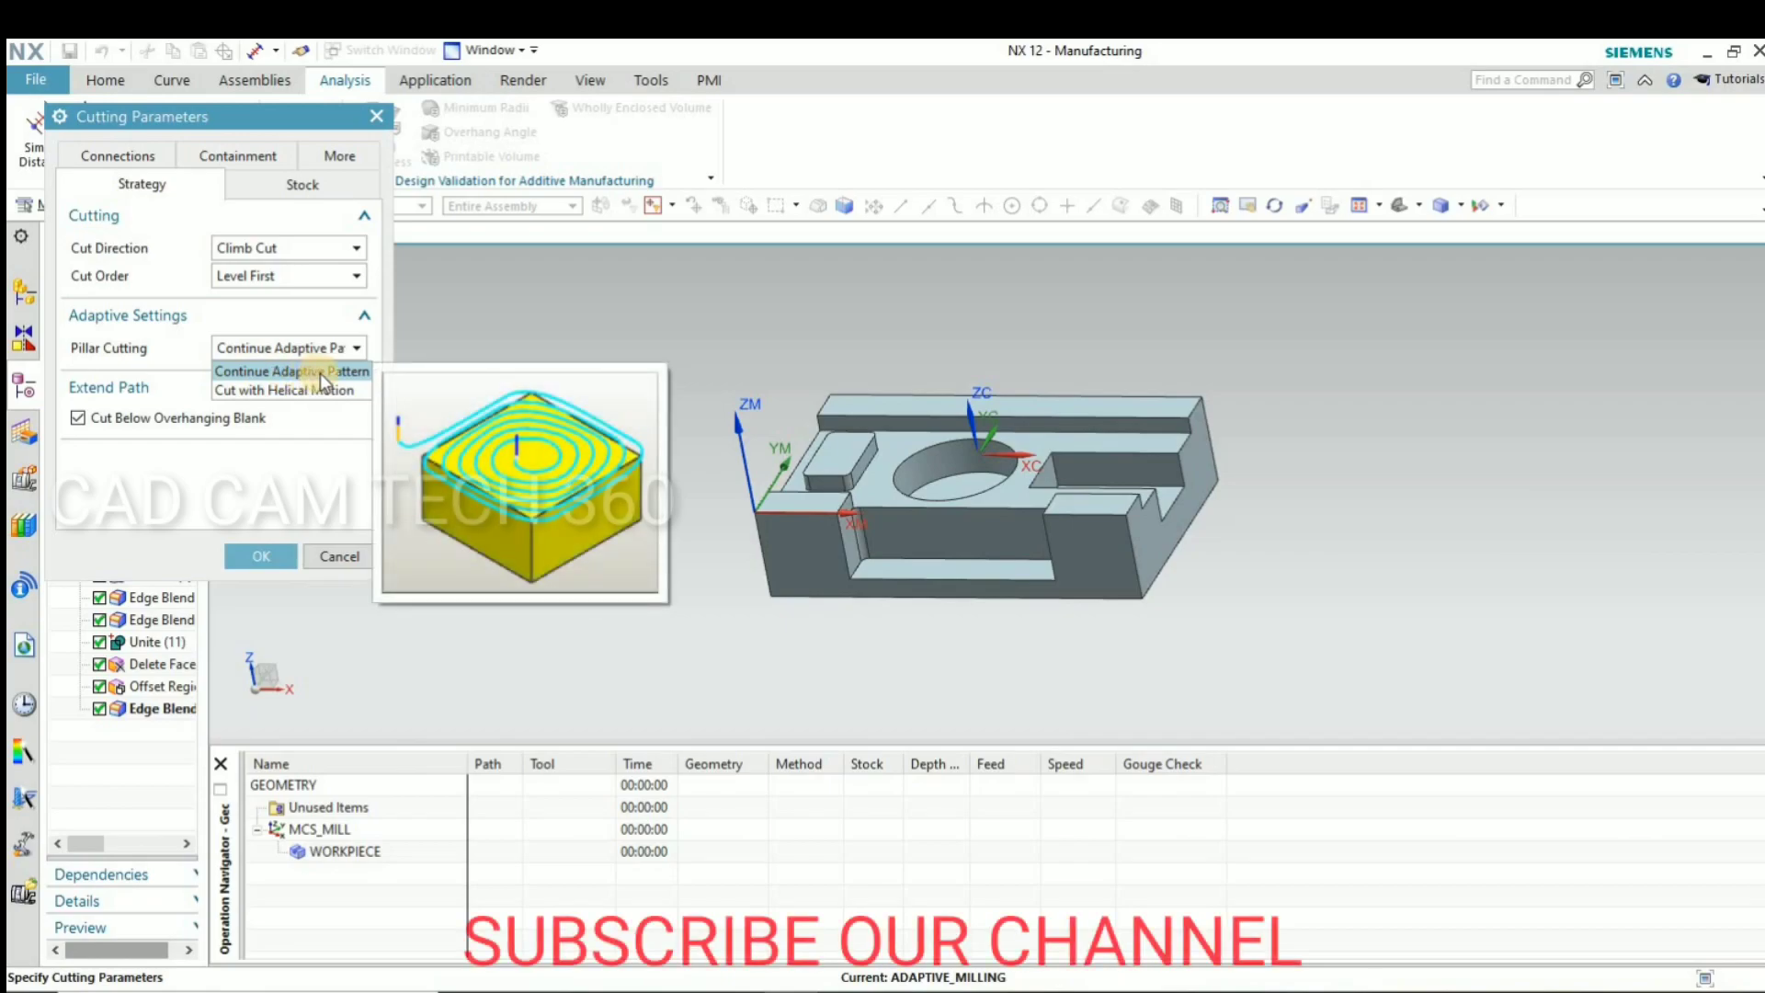
mouse_move(284, 390)
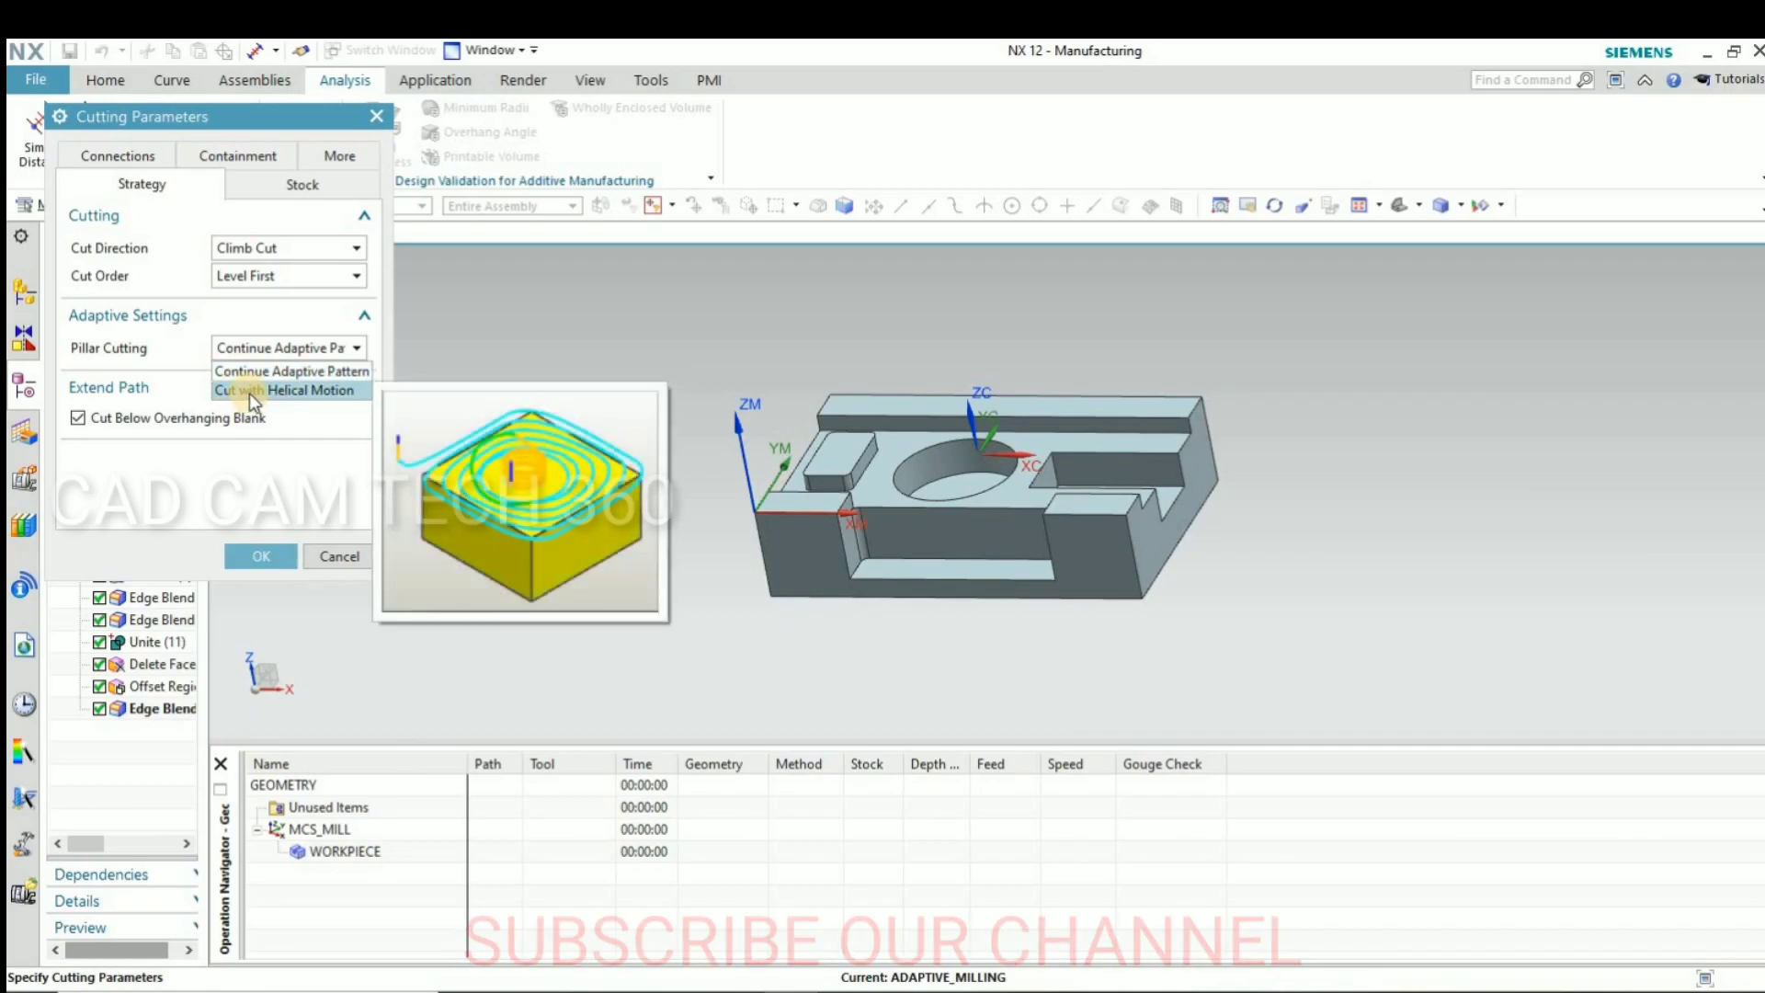
click(254, 393)
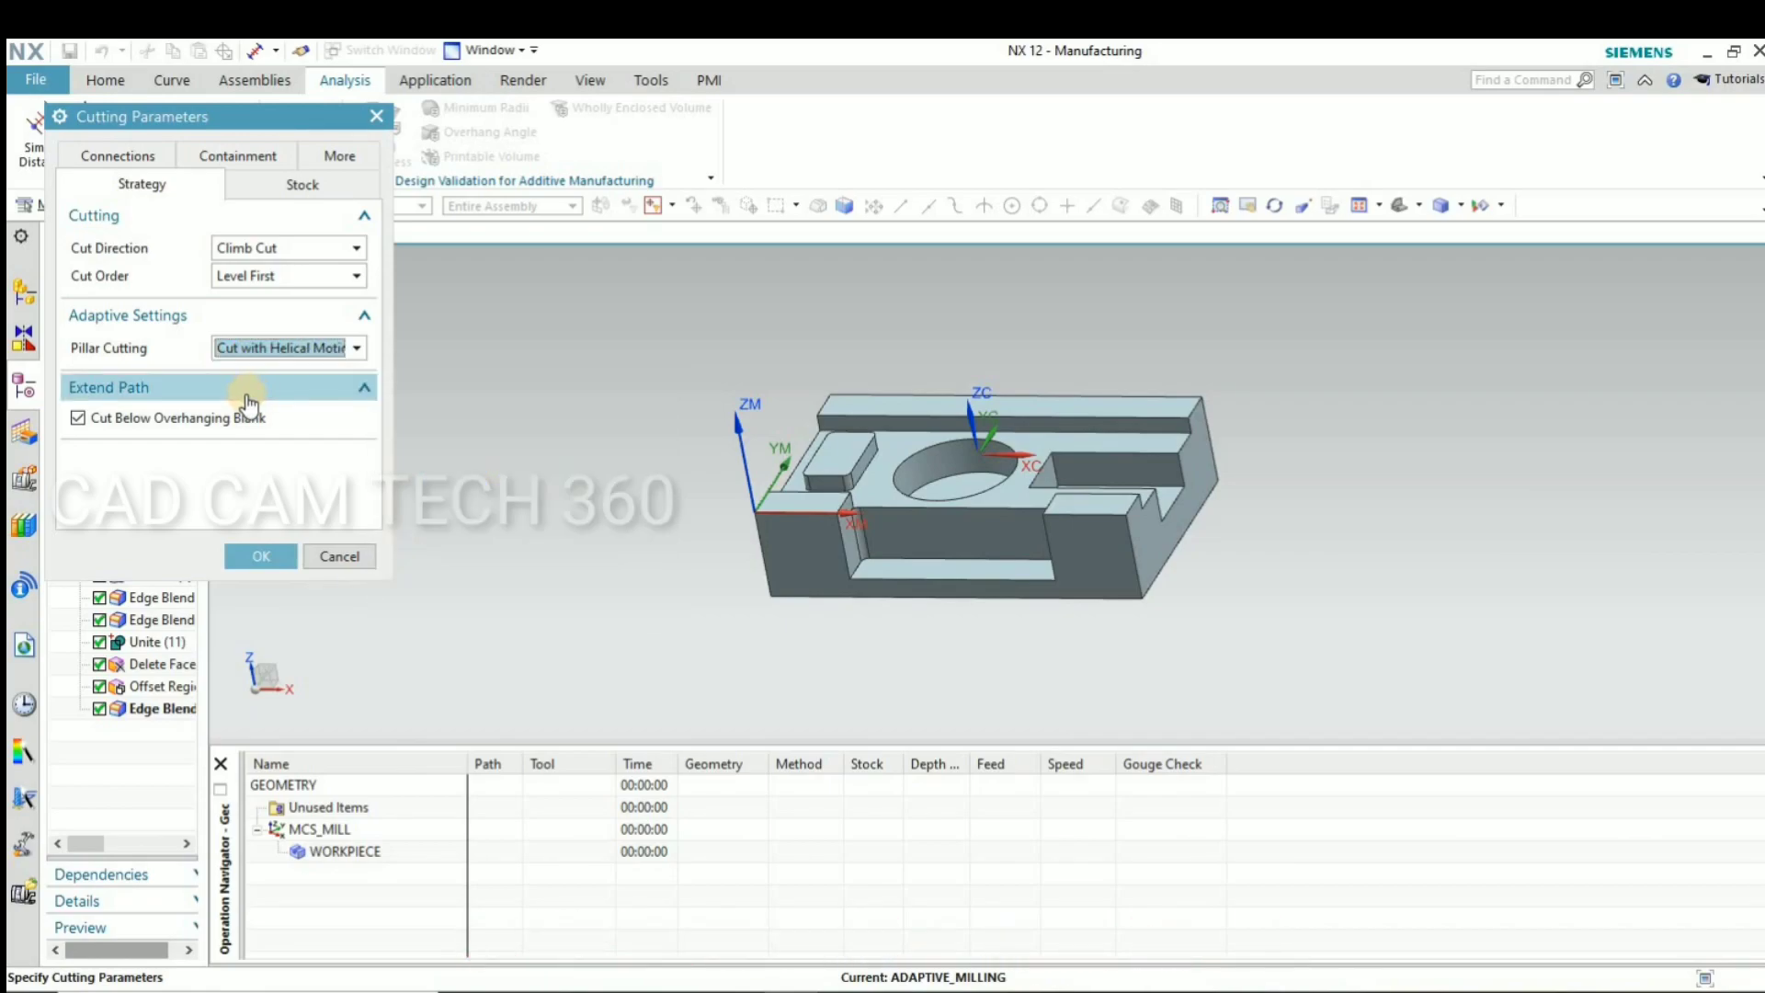
click(119, 156)
click(314, 321)
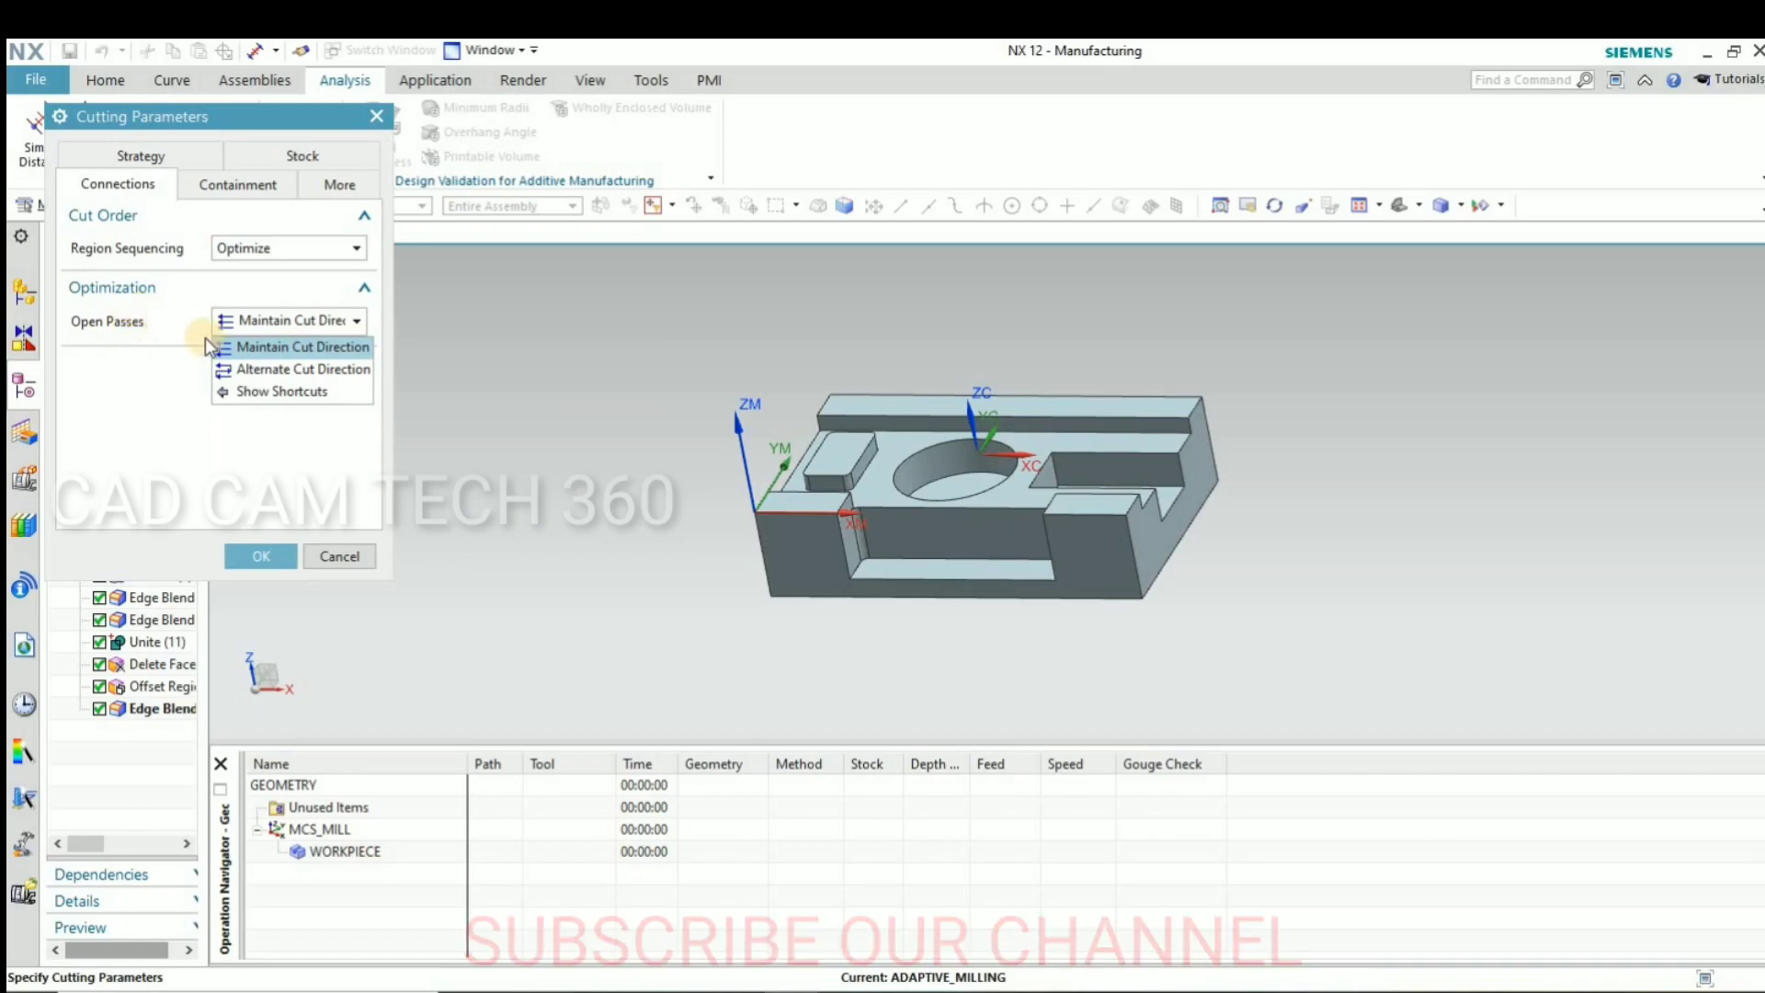
mouse_move(301, 370)
click(289, 371)
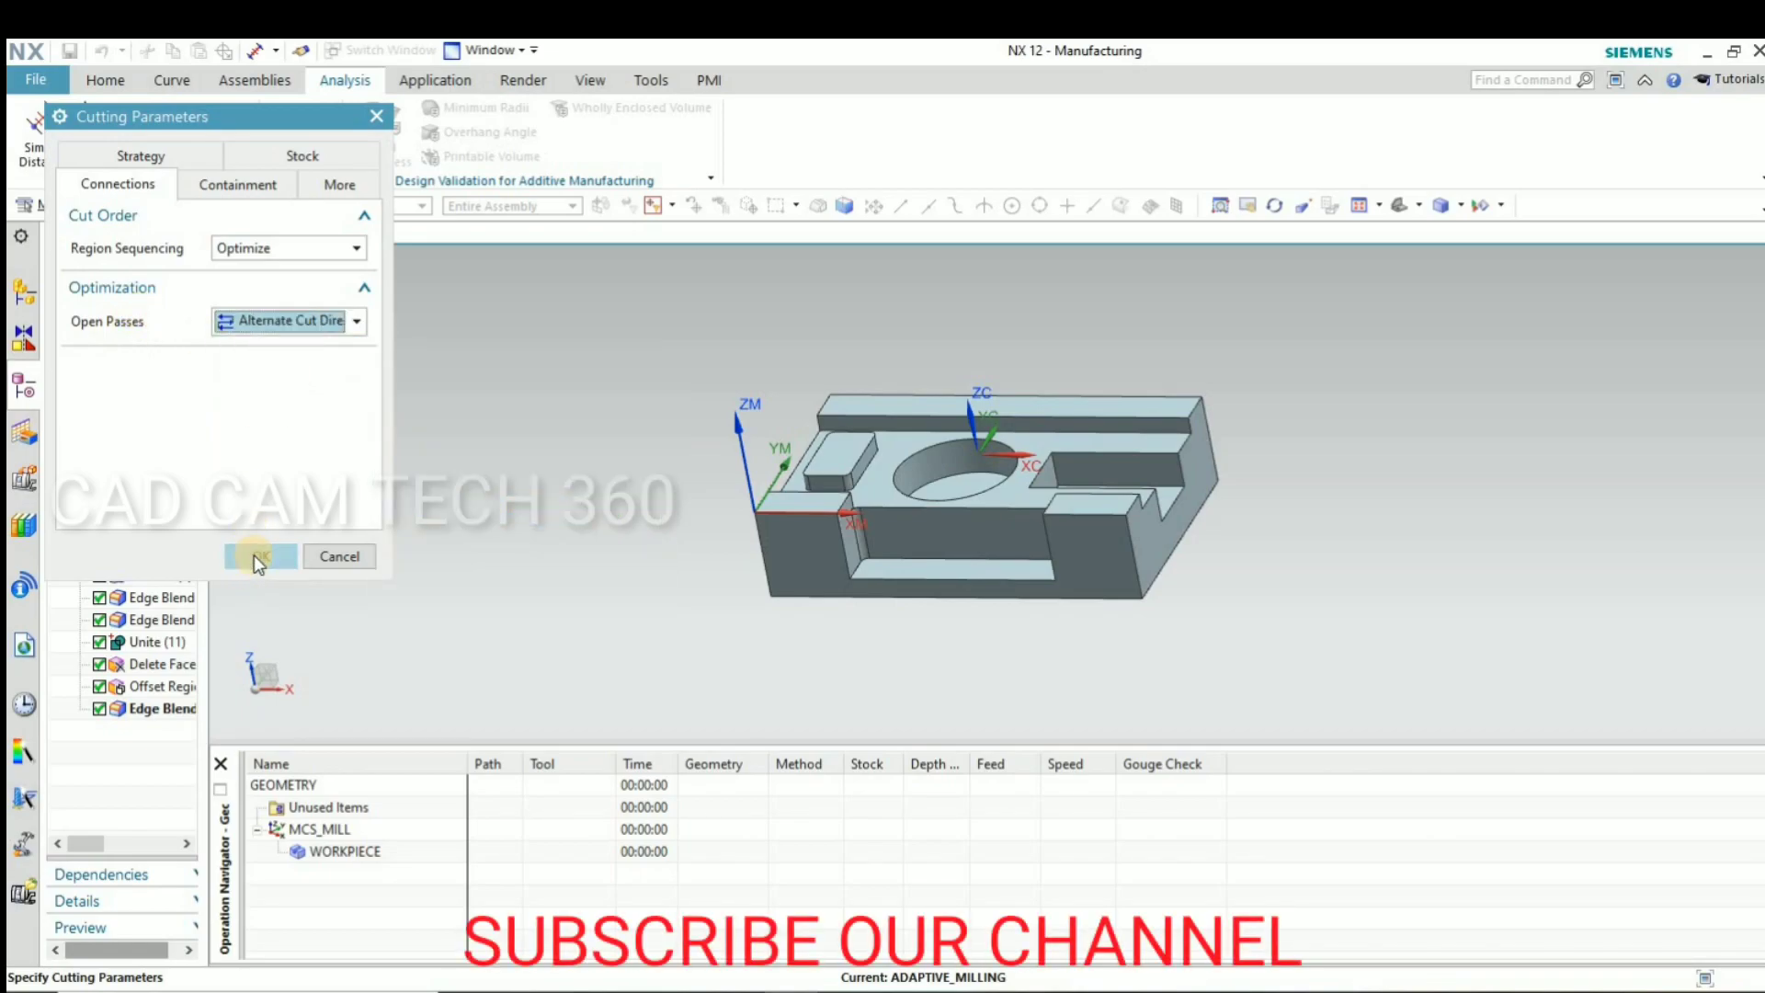
click(254, 554)
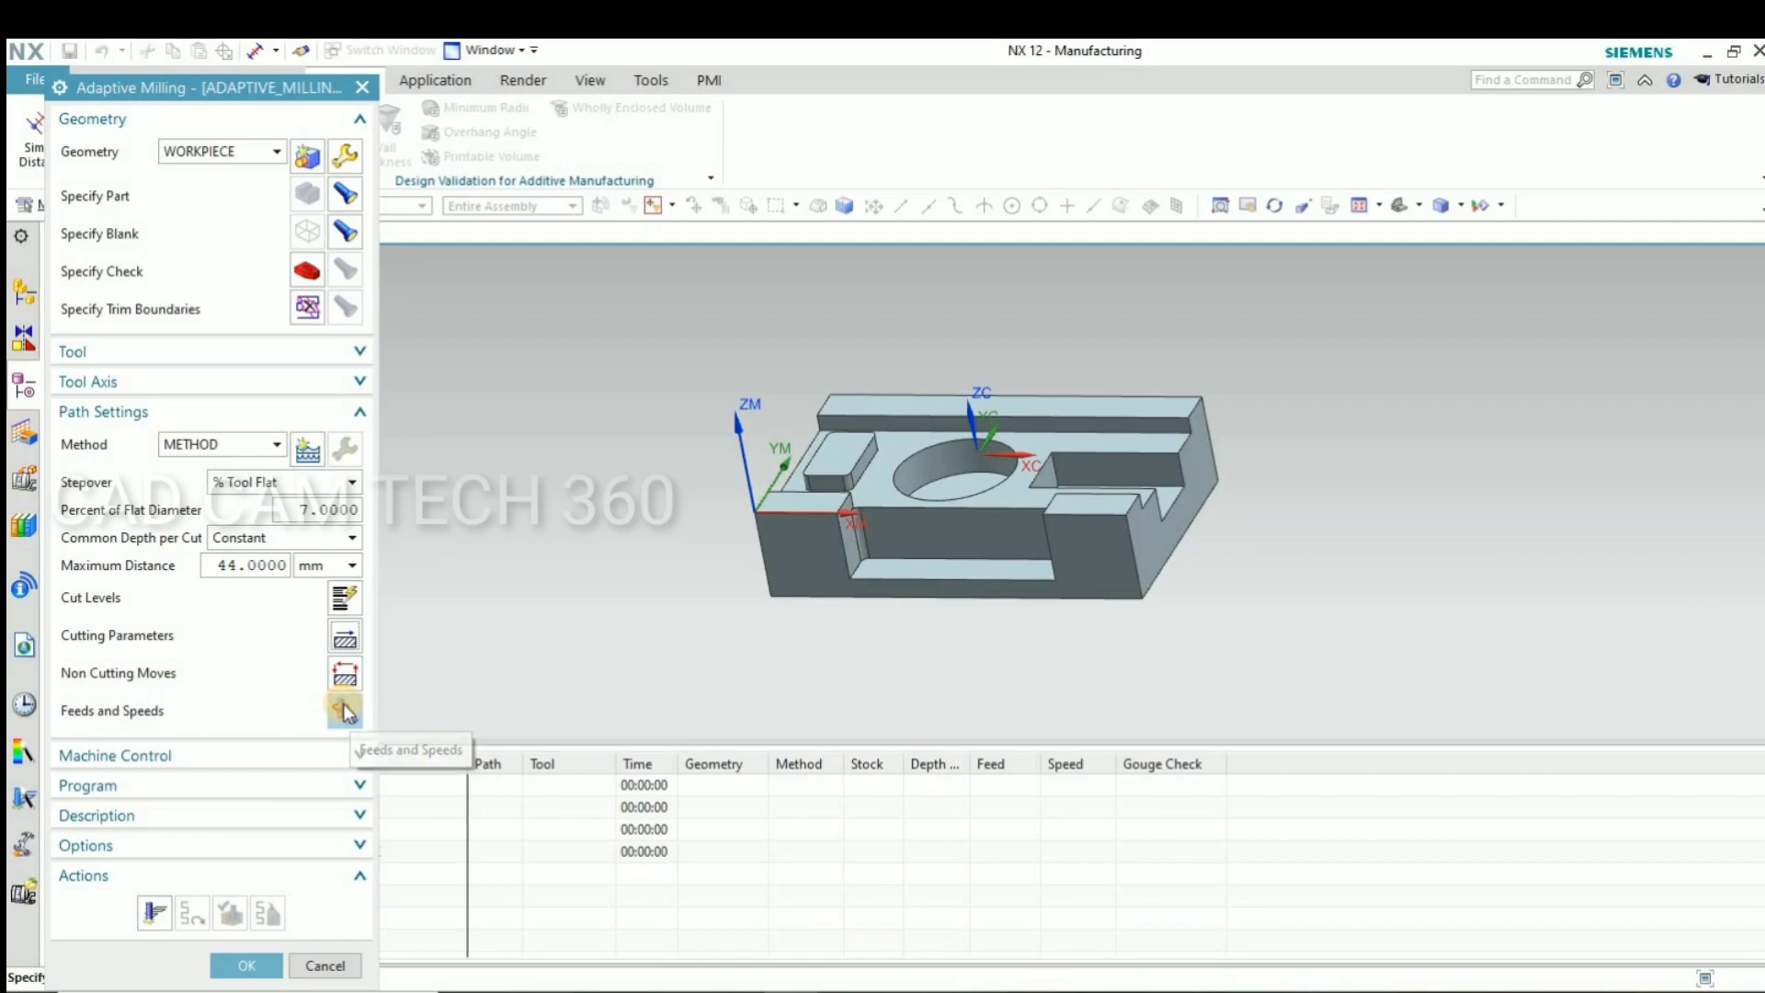
Set cut feed 2000 mmpm, spindle 5000 rpm, surface speed 150 and feed per tooth 0.15
click(345, 709)
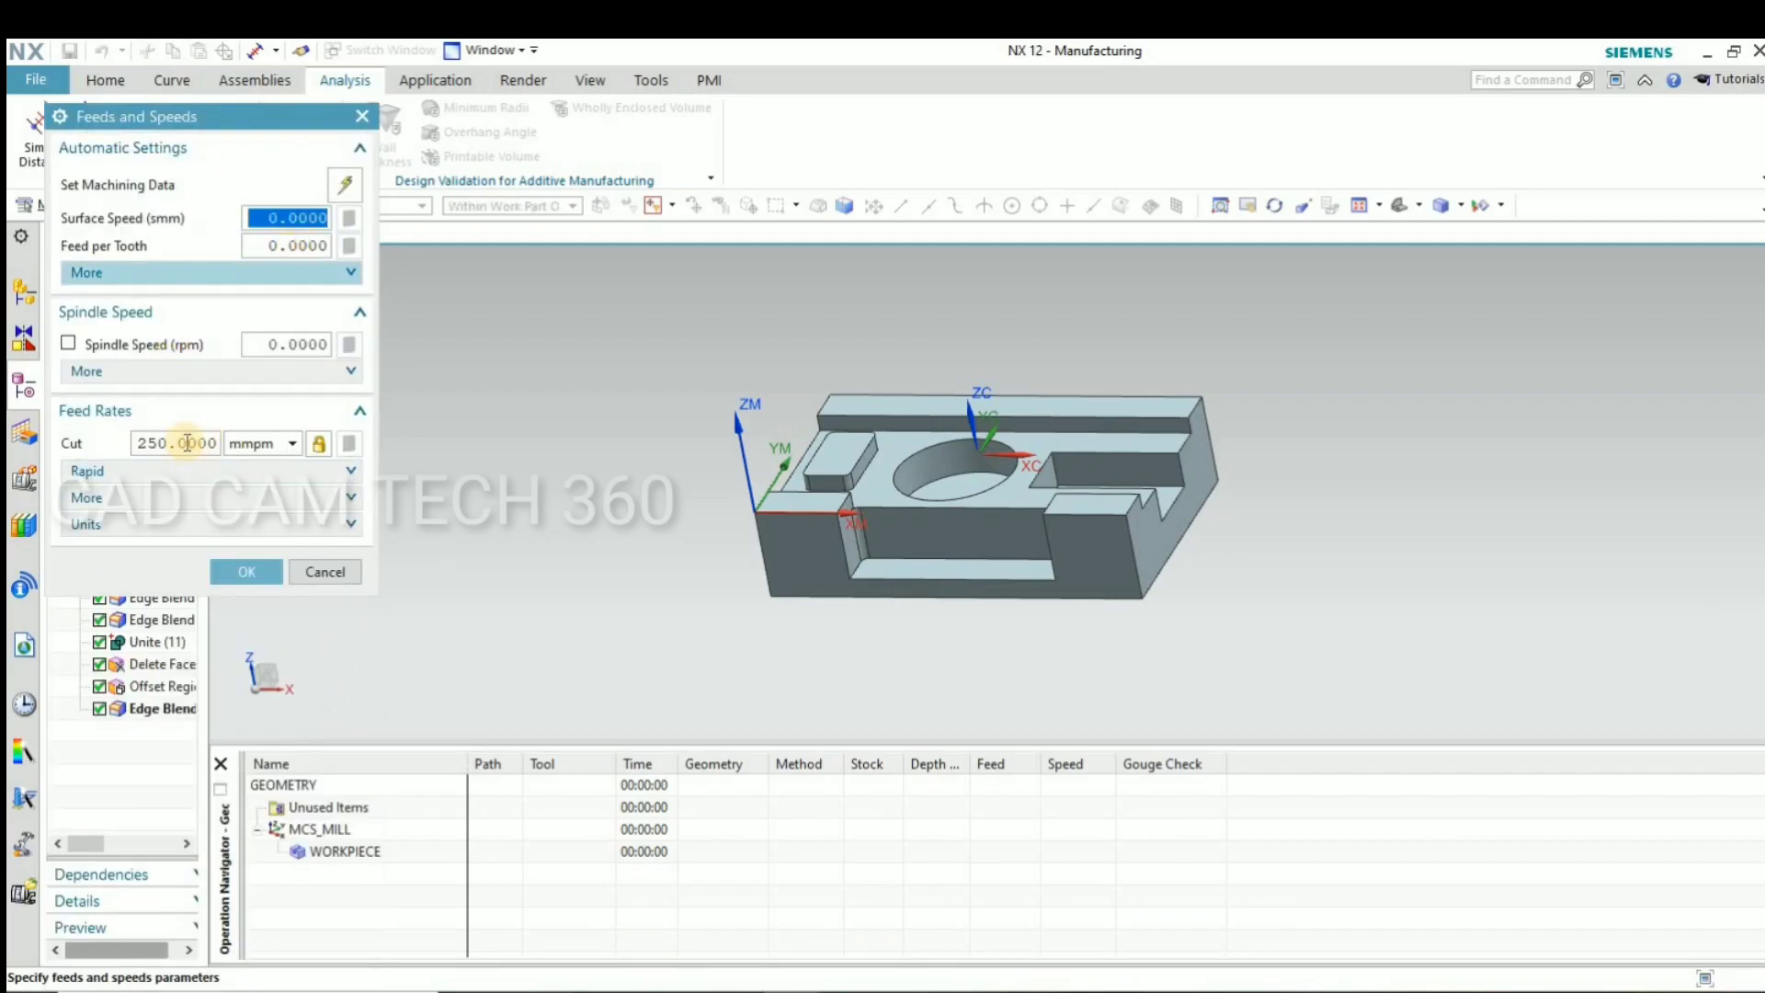
double_click(184, 443)
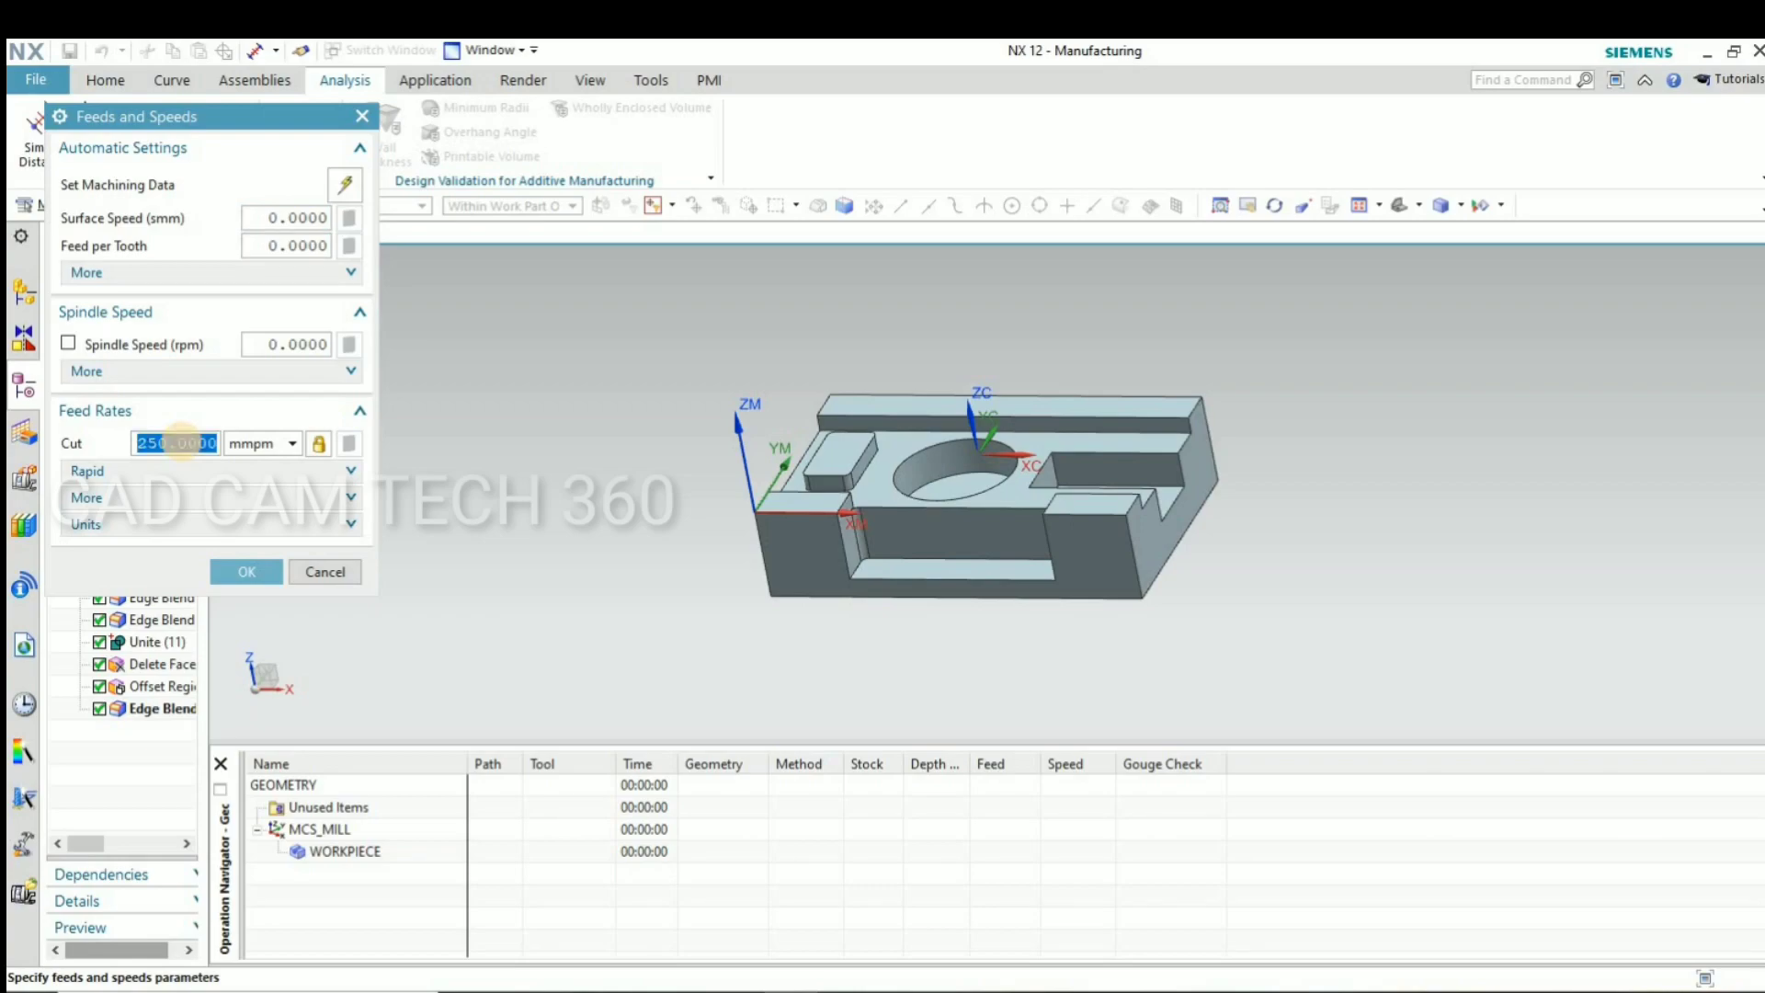
text(2)
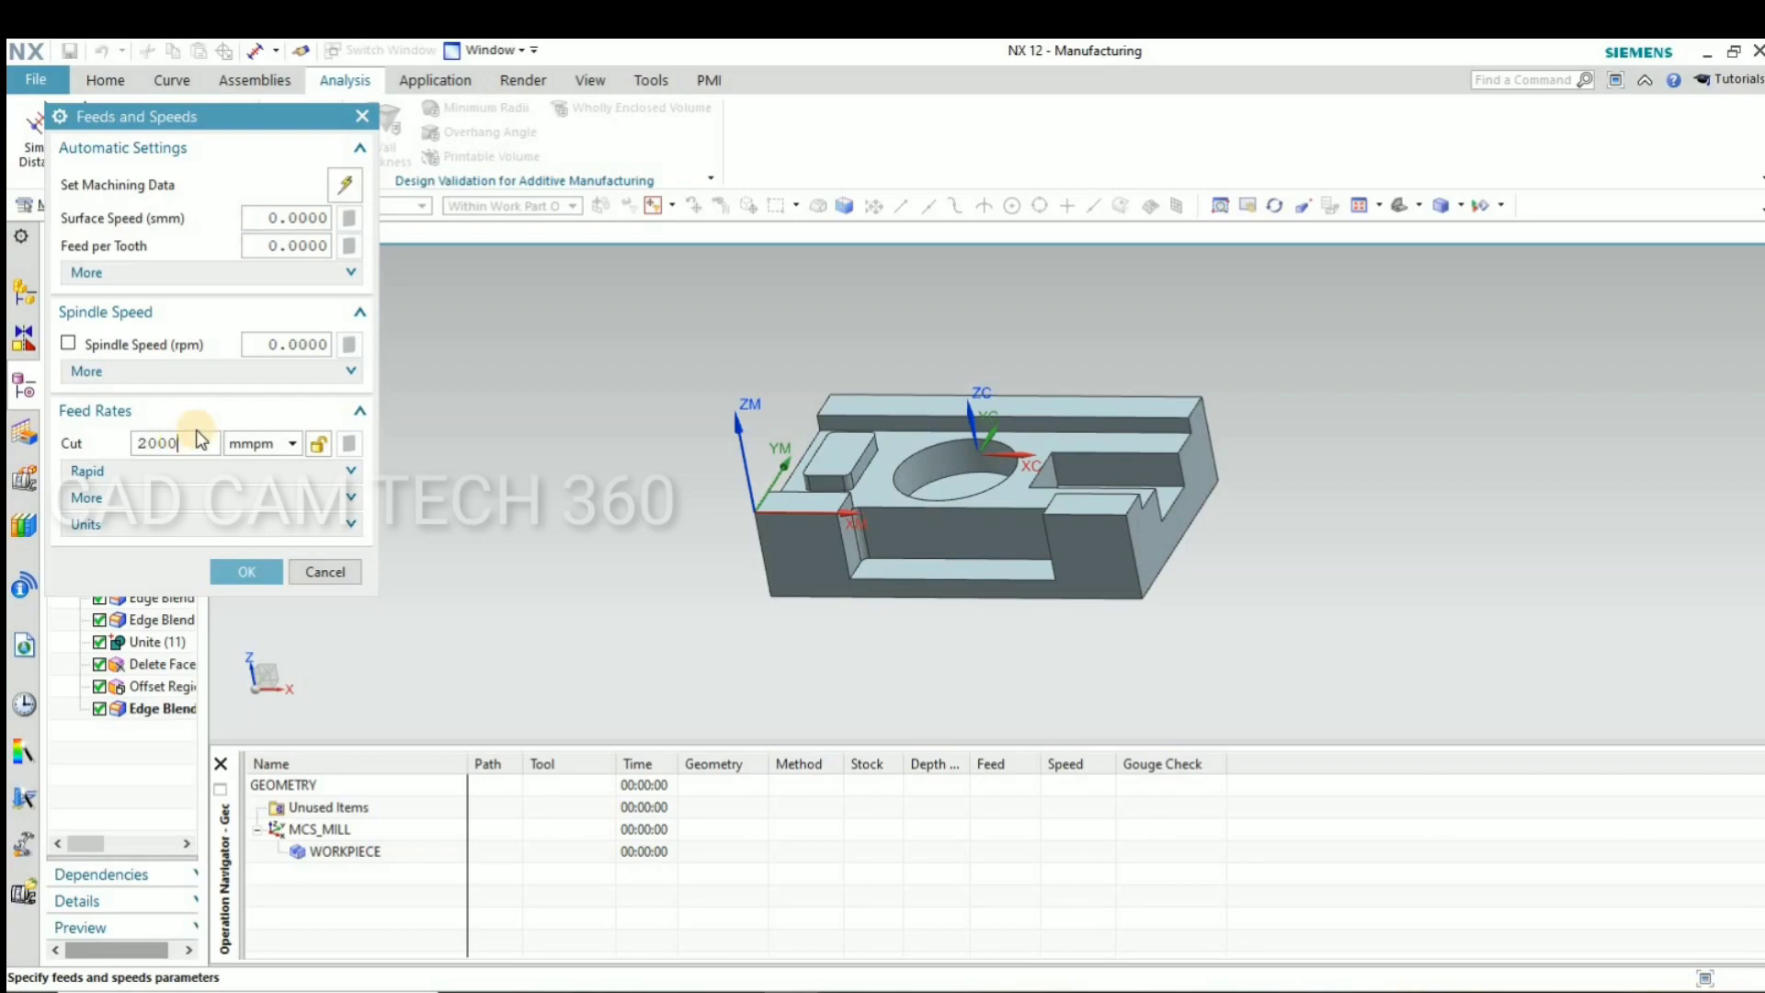
double_click(276, 343)
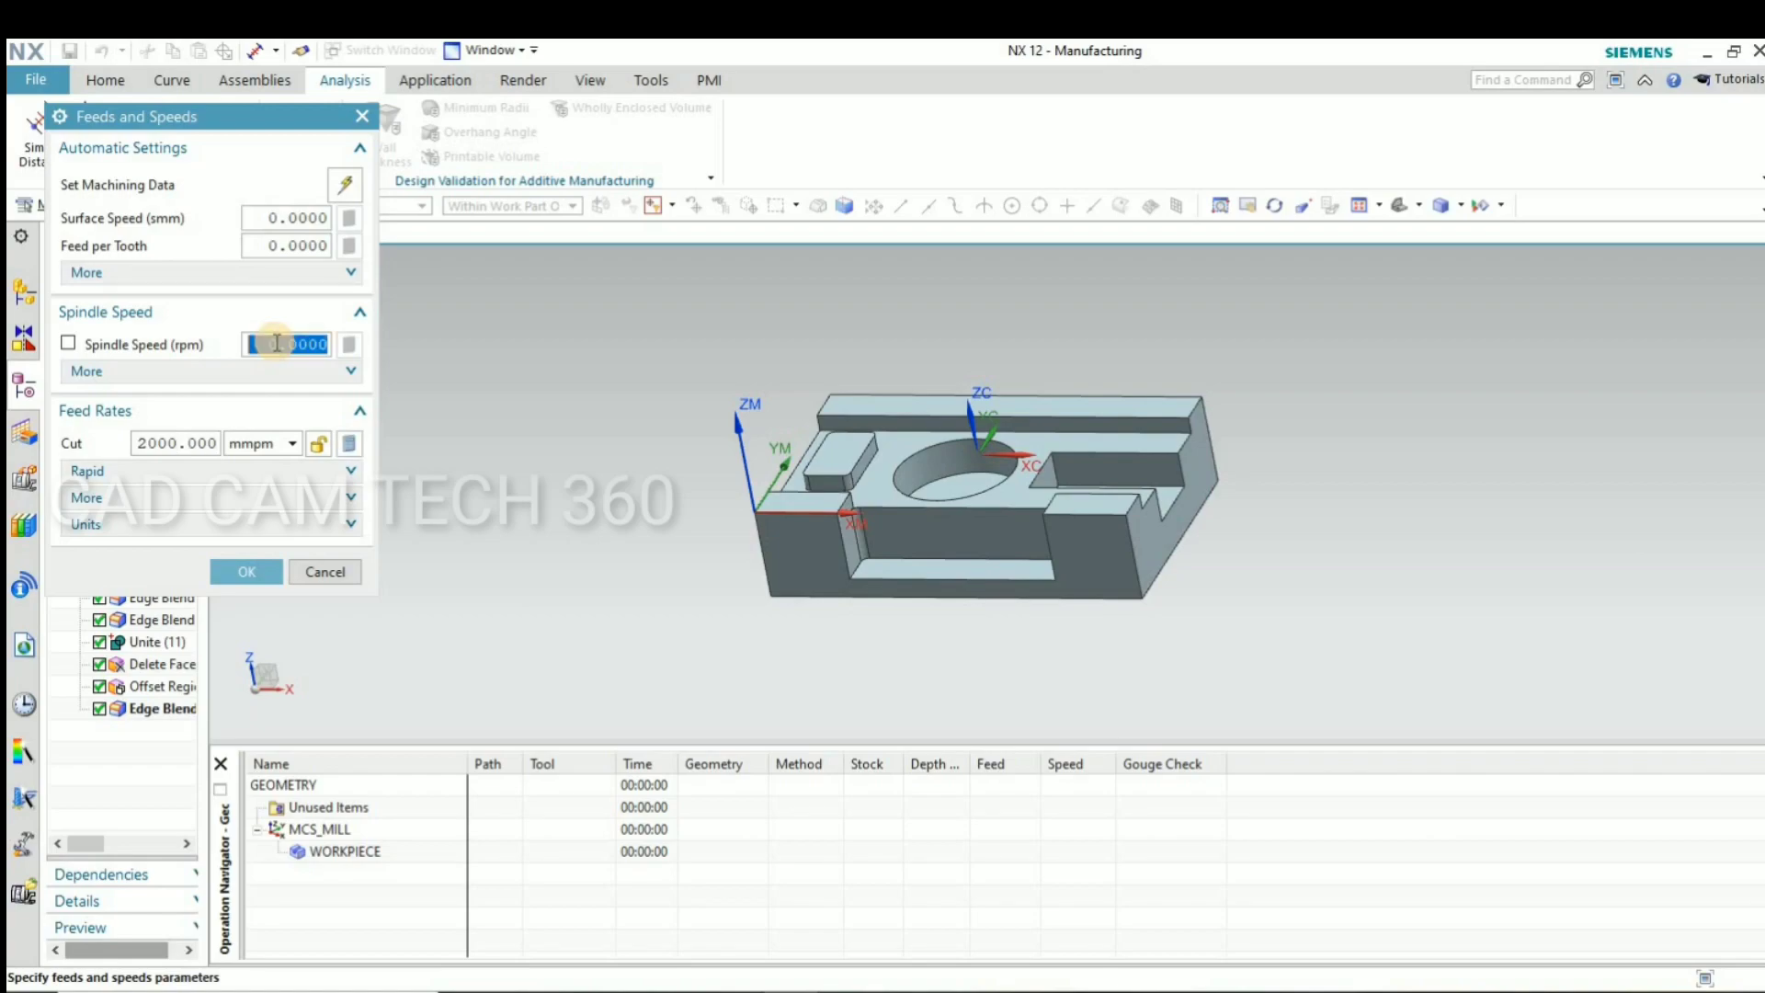
text(5)
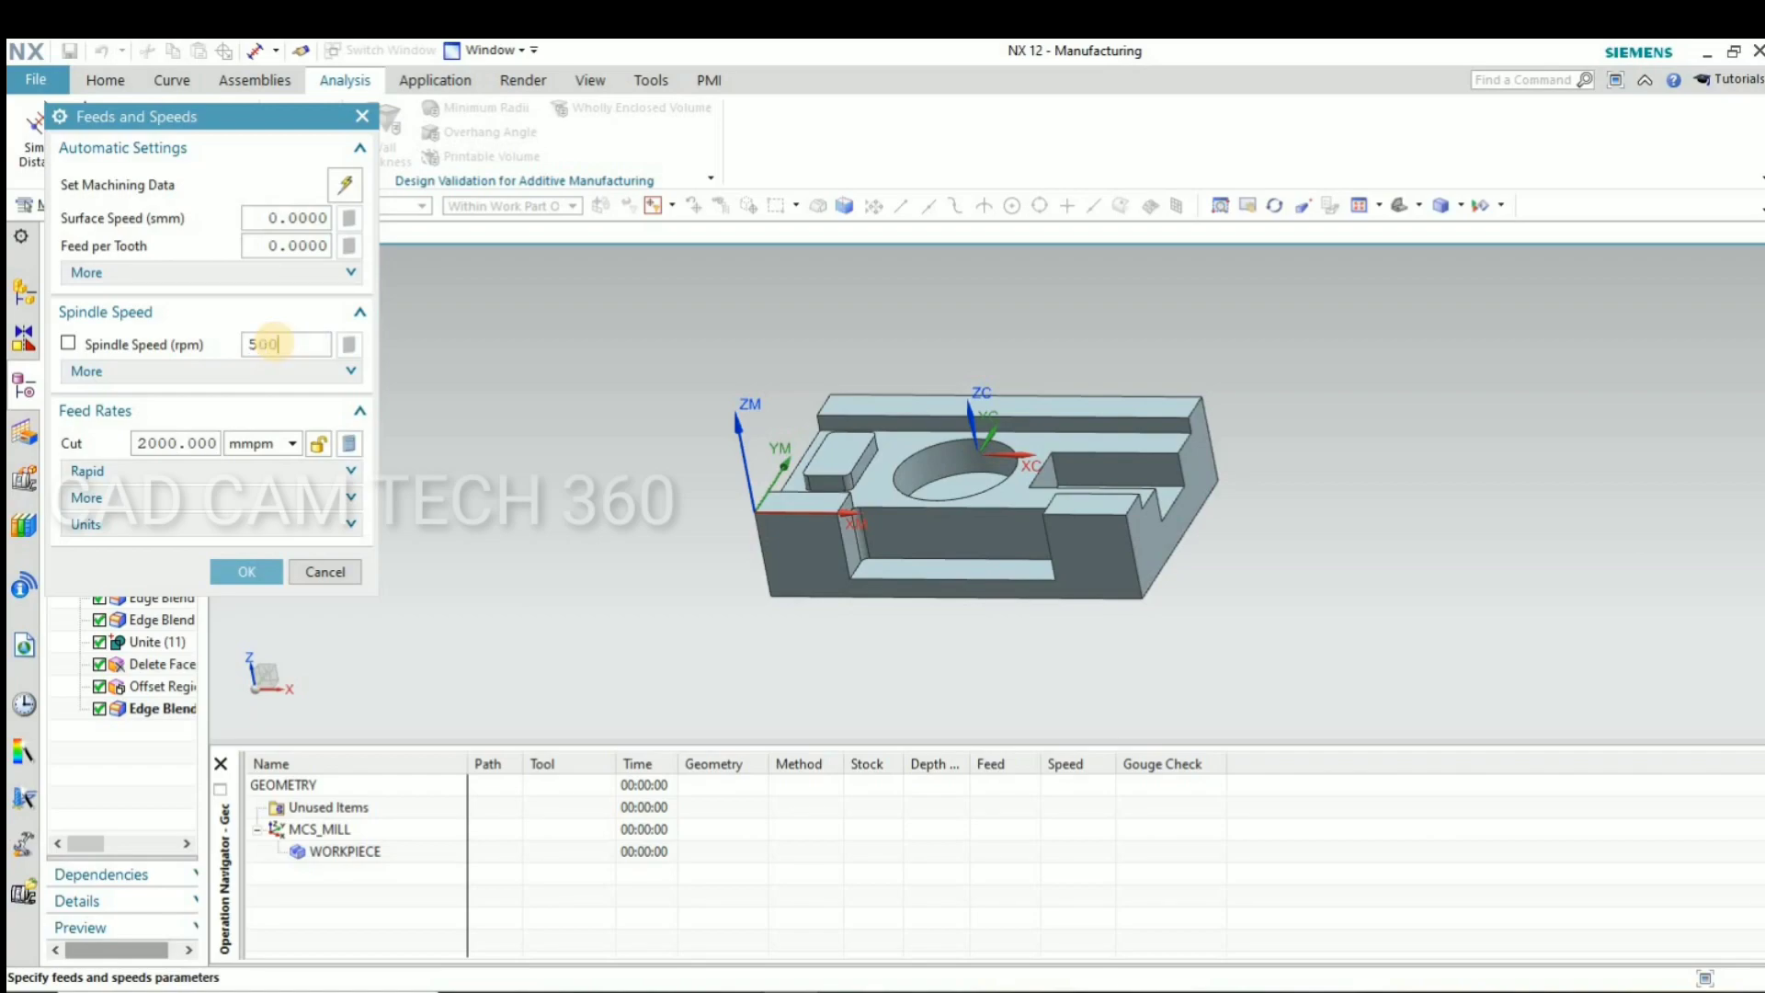
text(0)
click(70, 344)
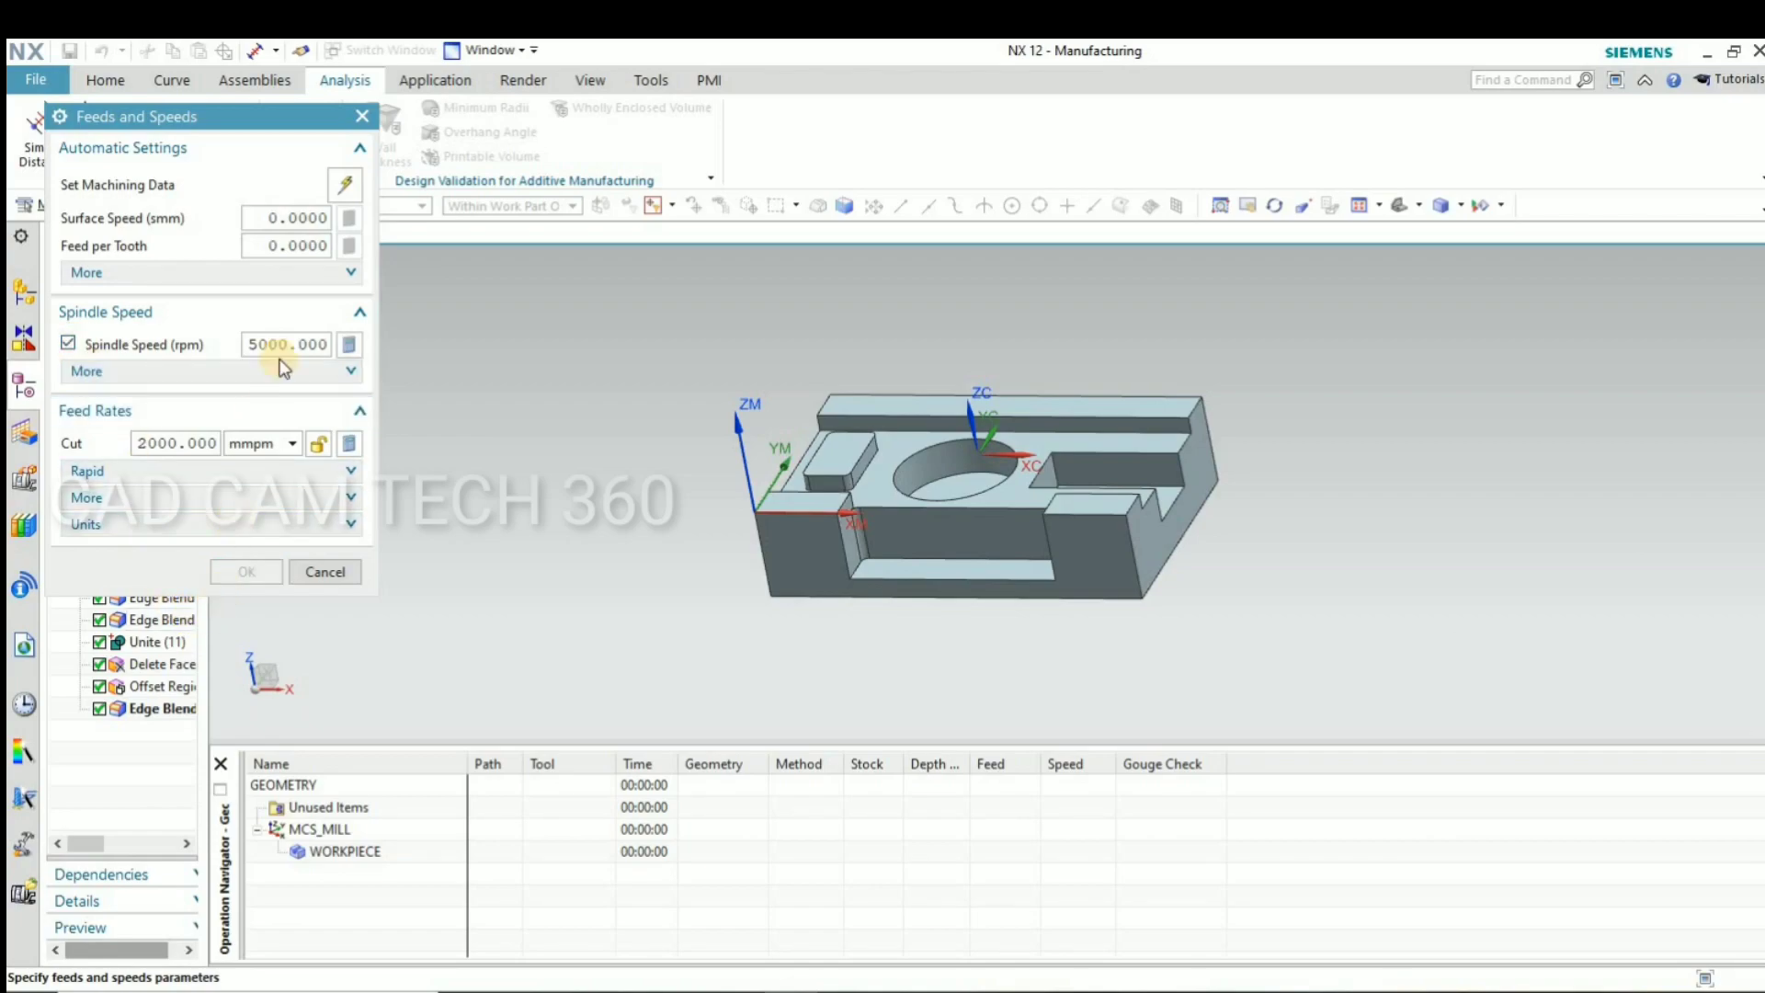
double_click(299, 218)
text(150)
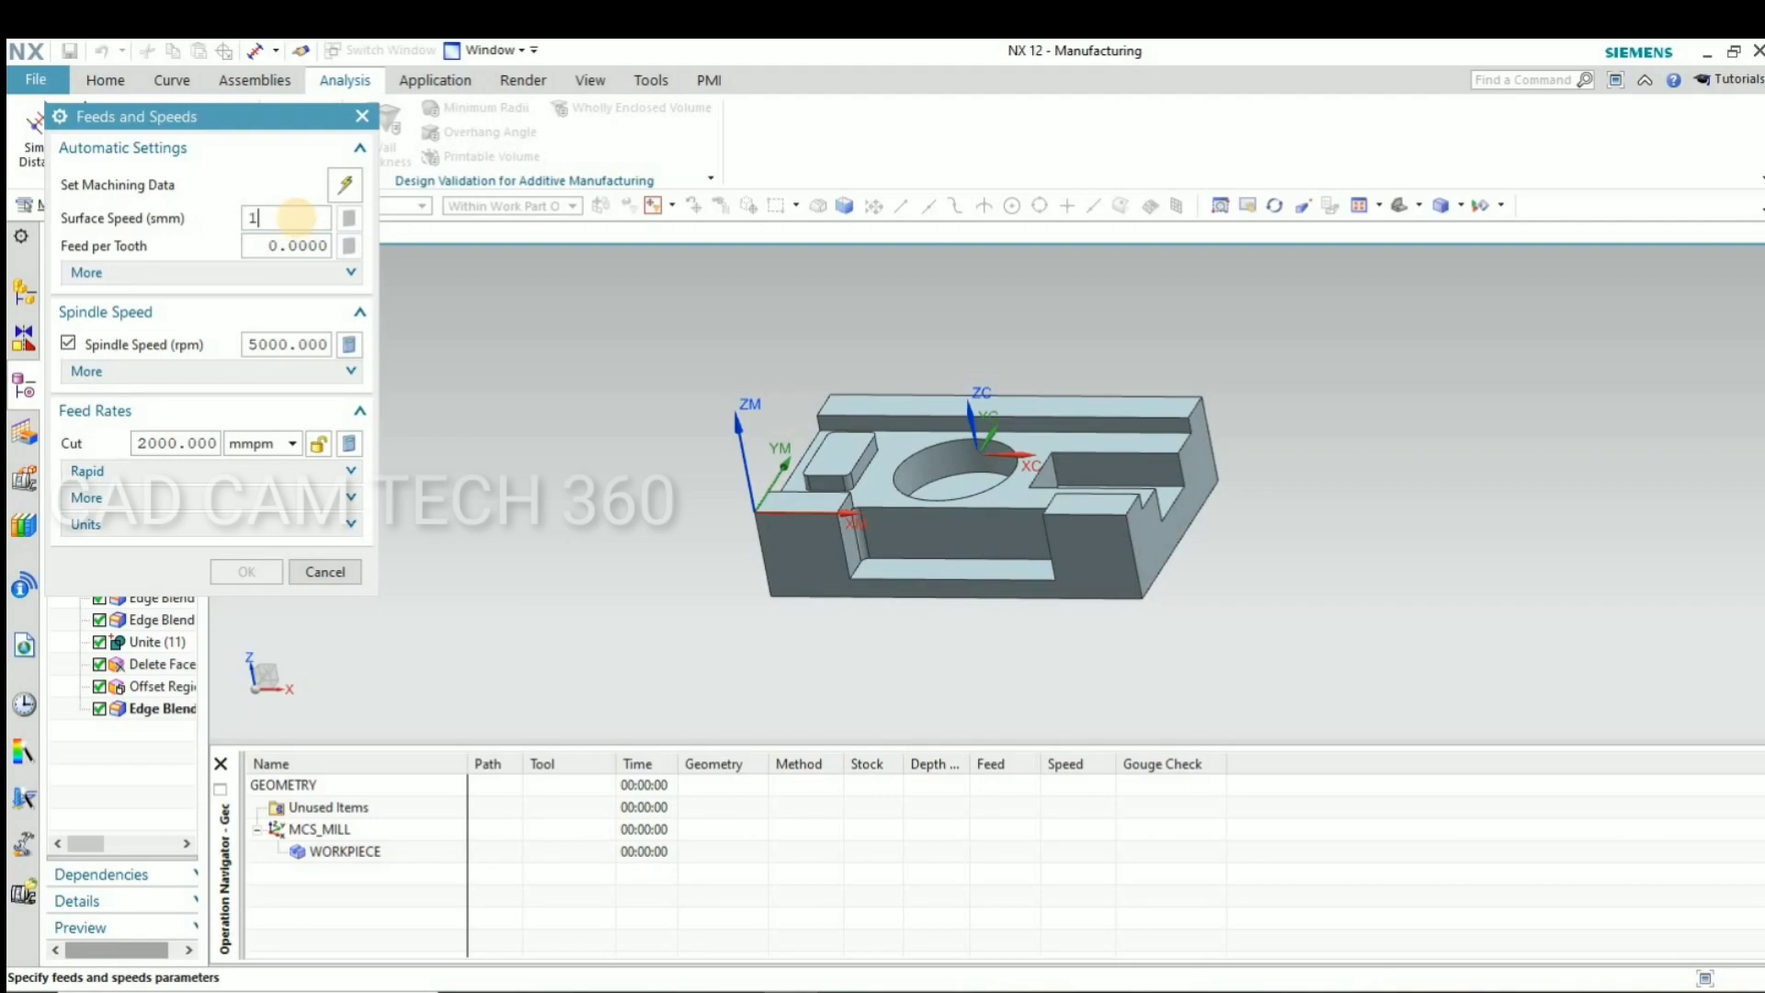
double_click(306, 245)
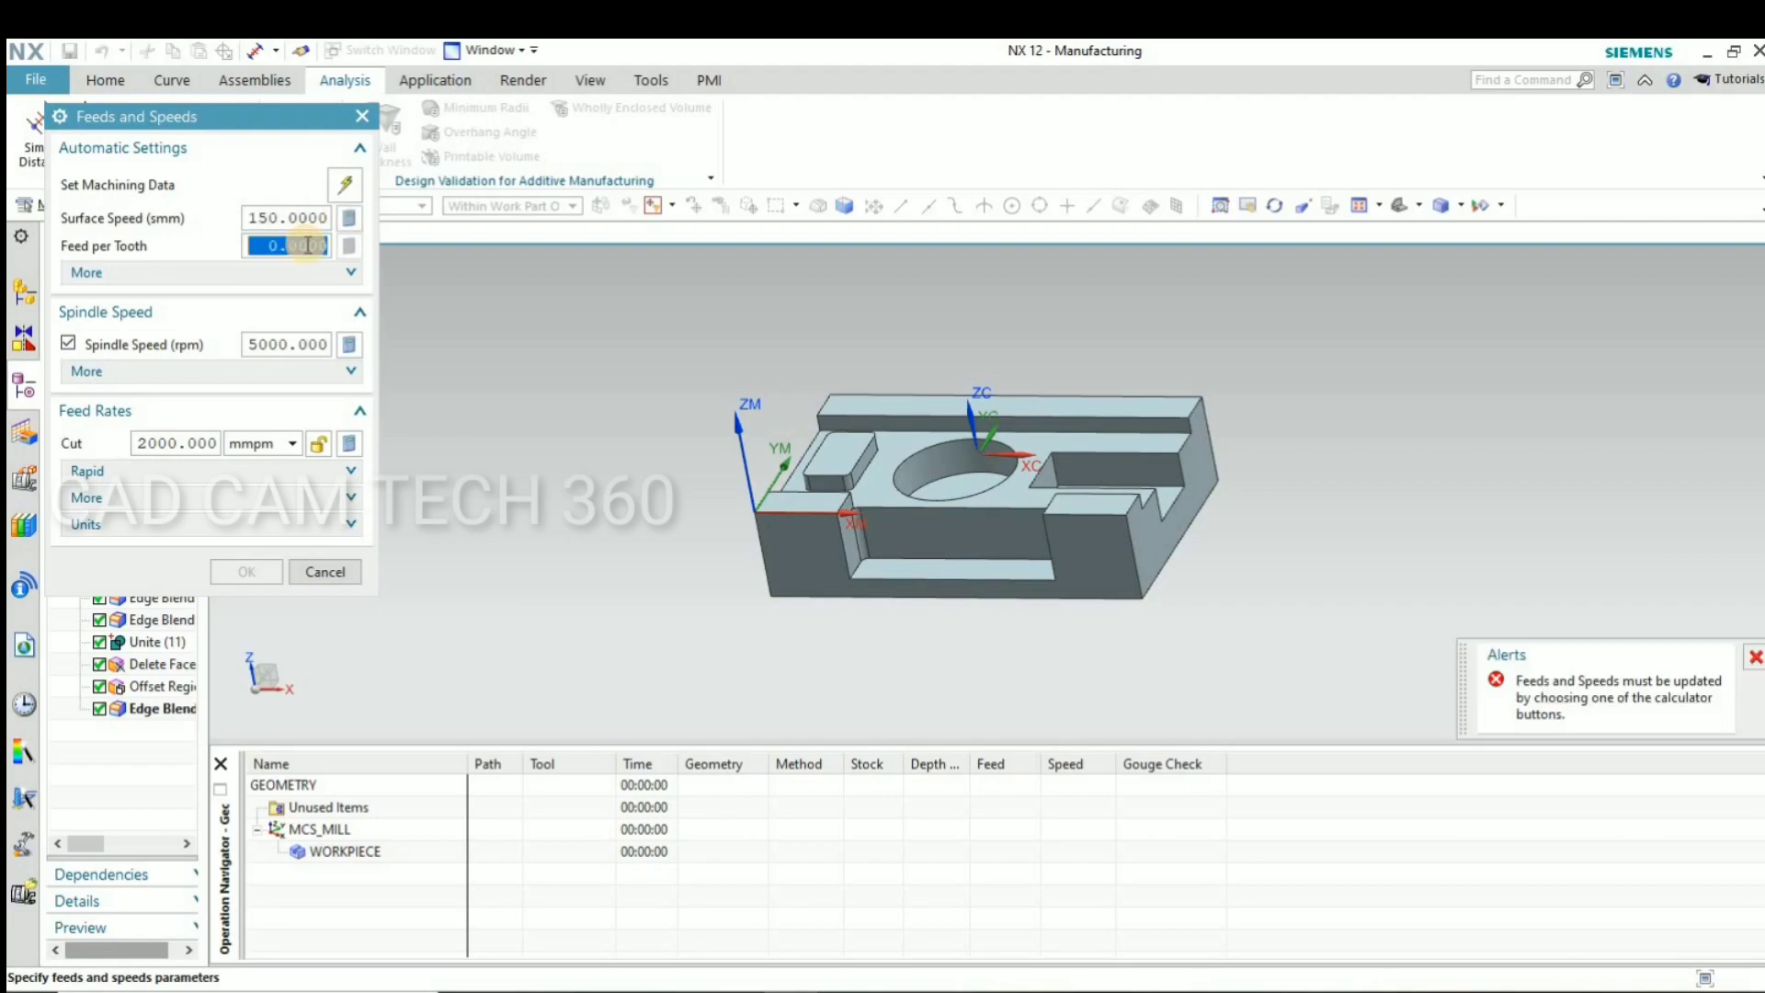
text(.)
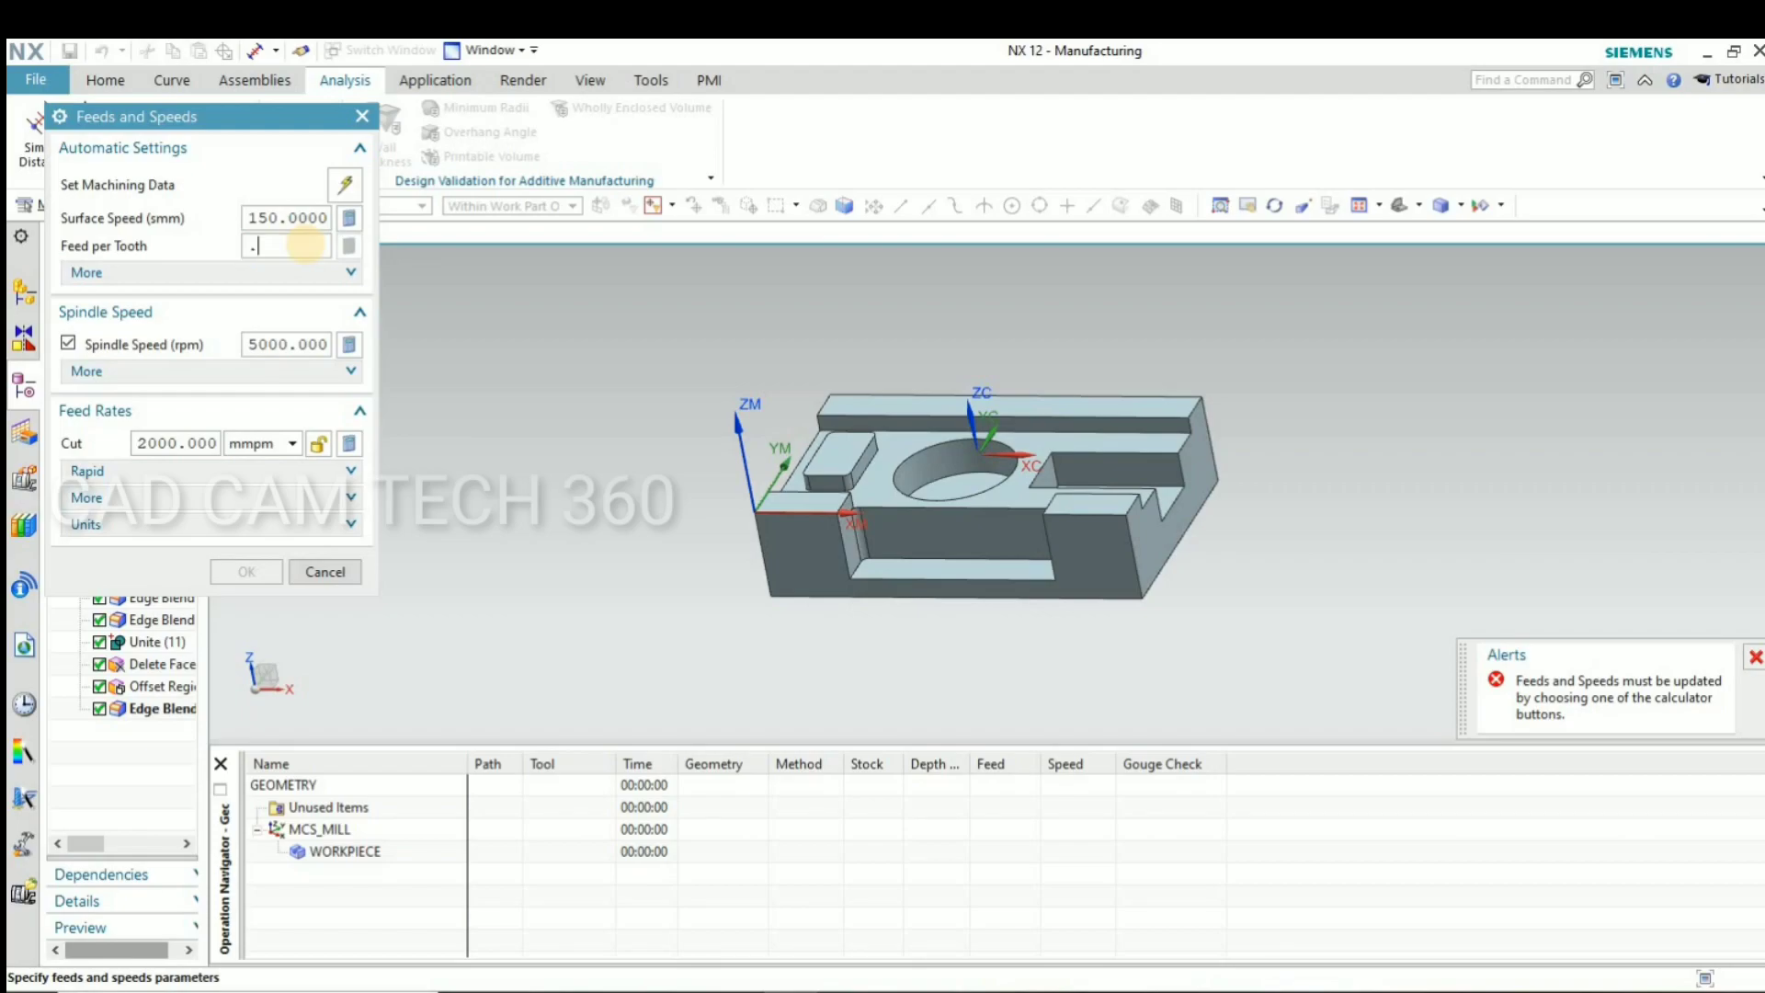
text(15)
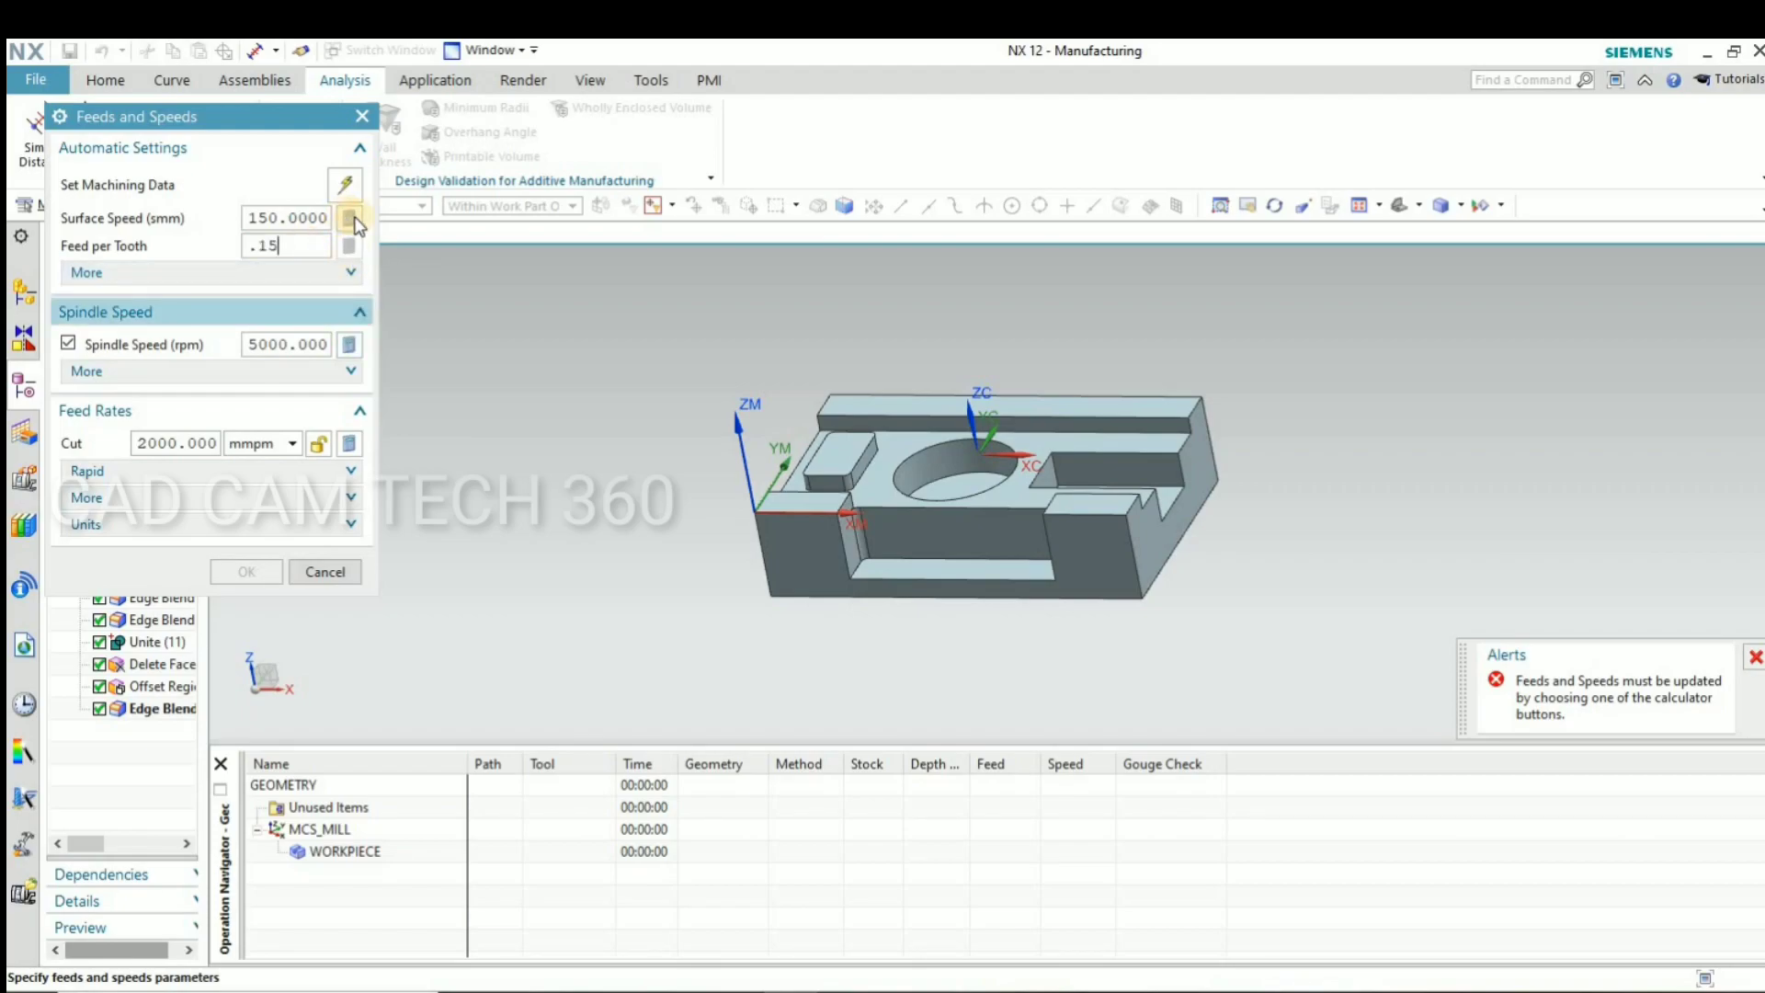
click(355, 225)
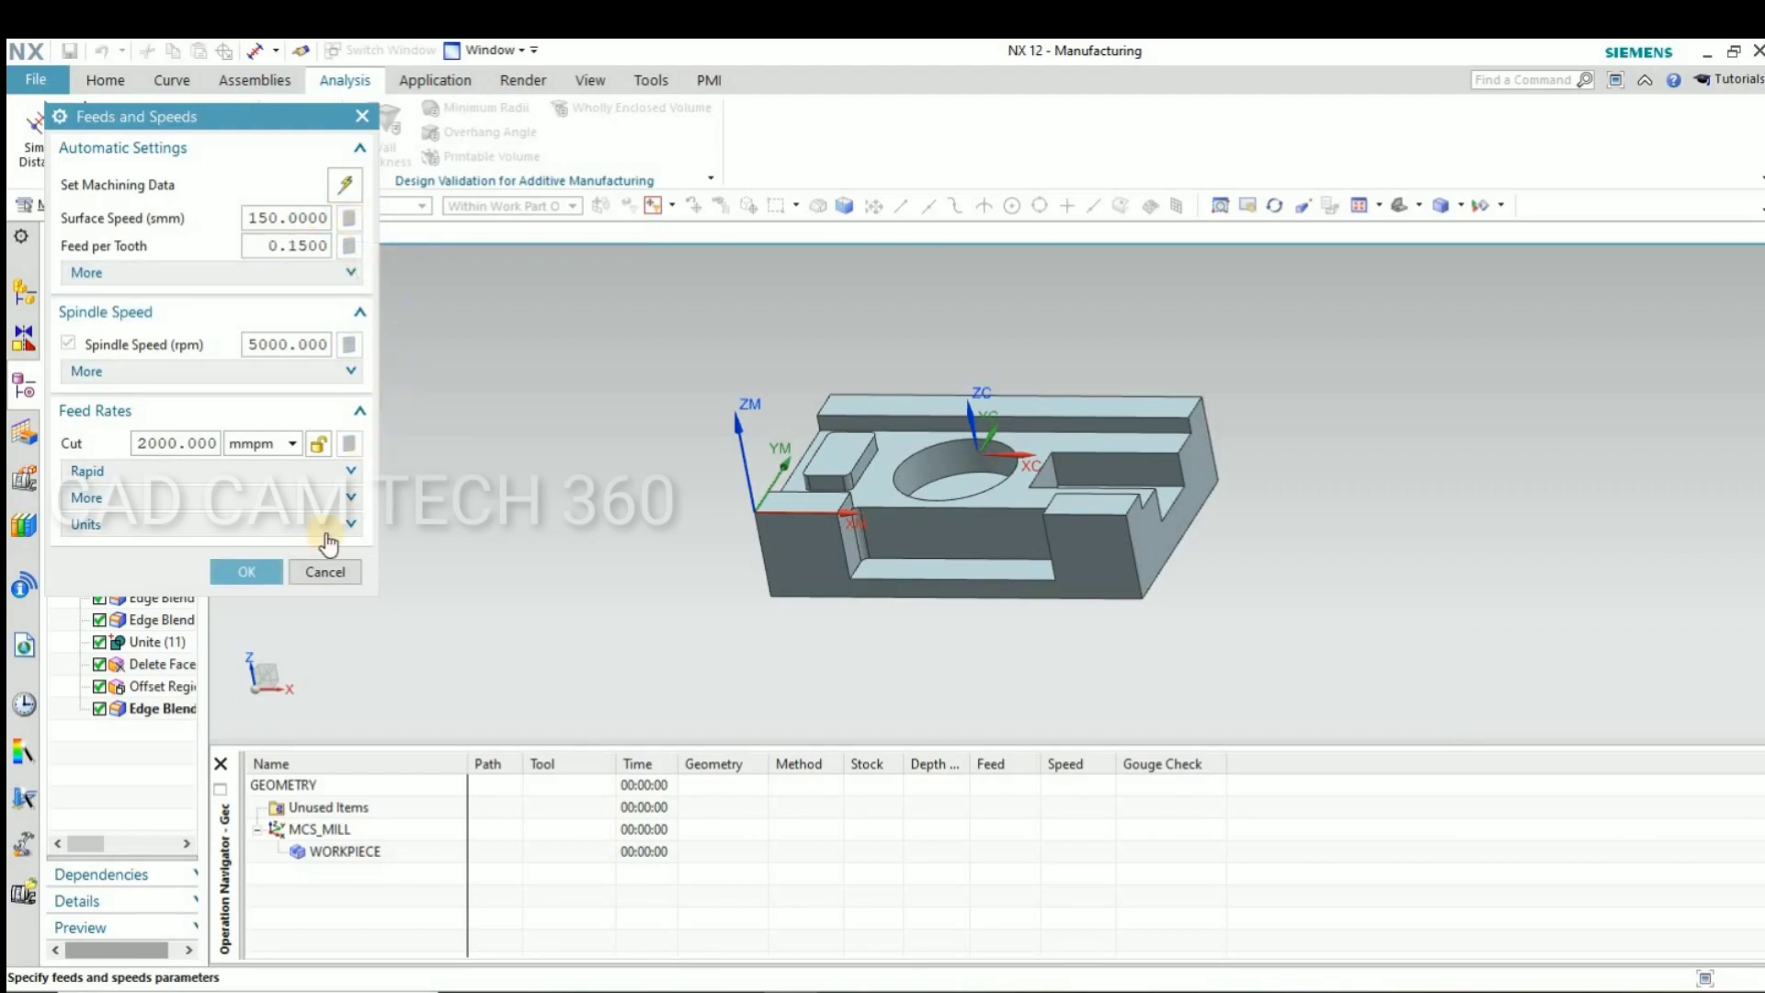
click(249, 574)
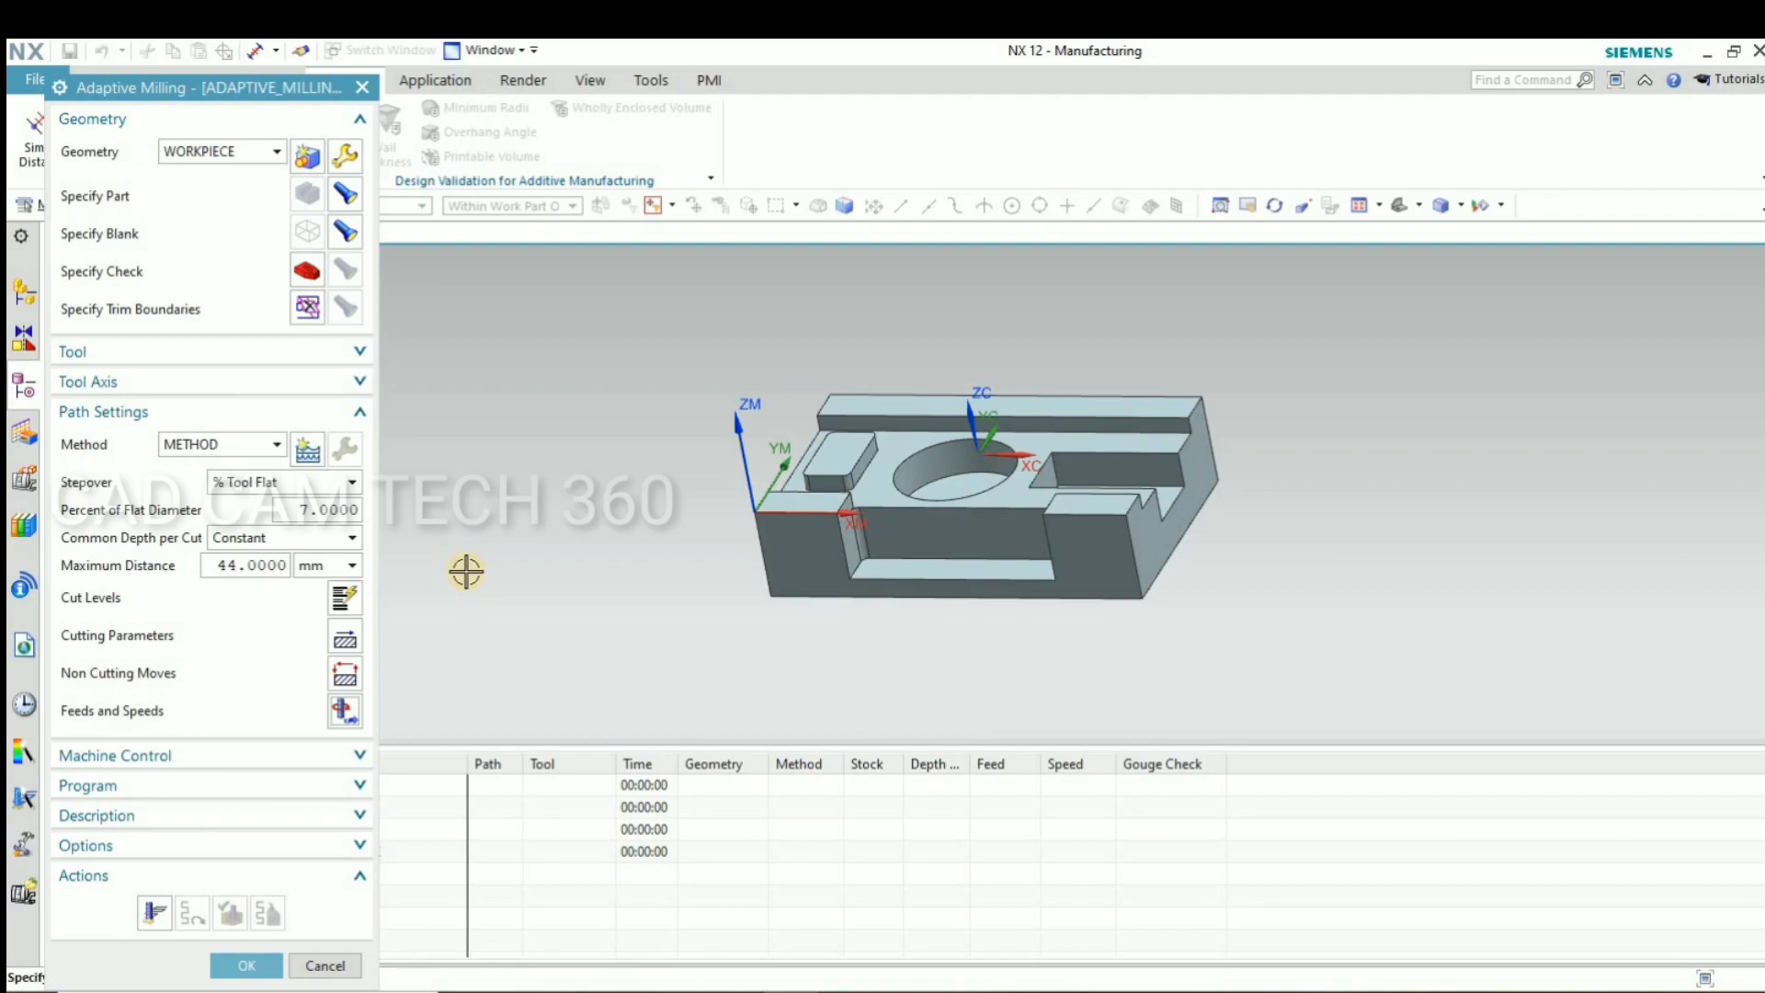
Try generating the adaptive toolpath and dismiss the missing-tool error
mouse_move(784, 619)
middle_down()
mouse_move(804, 638)
mouse_move(787, 641)
middle_up()
scroll(848, 642, up, 3)
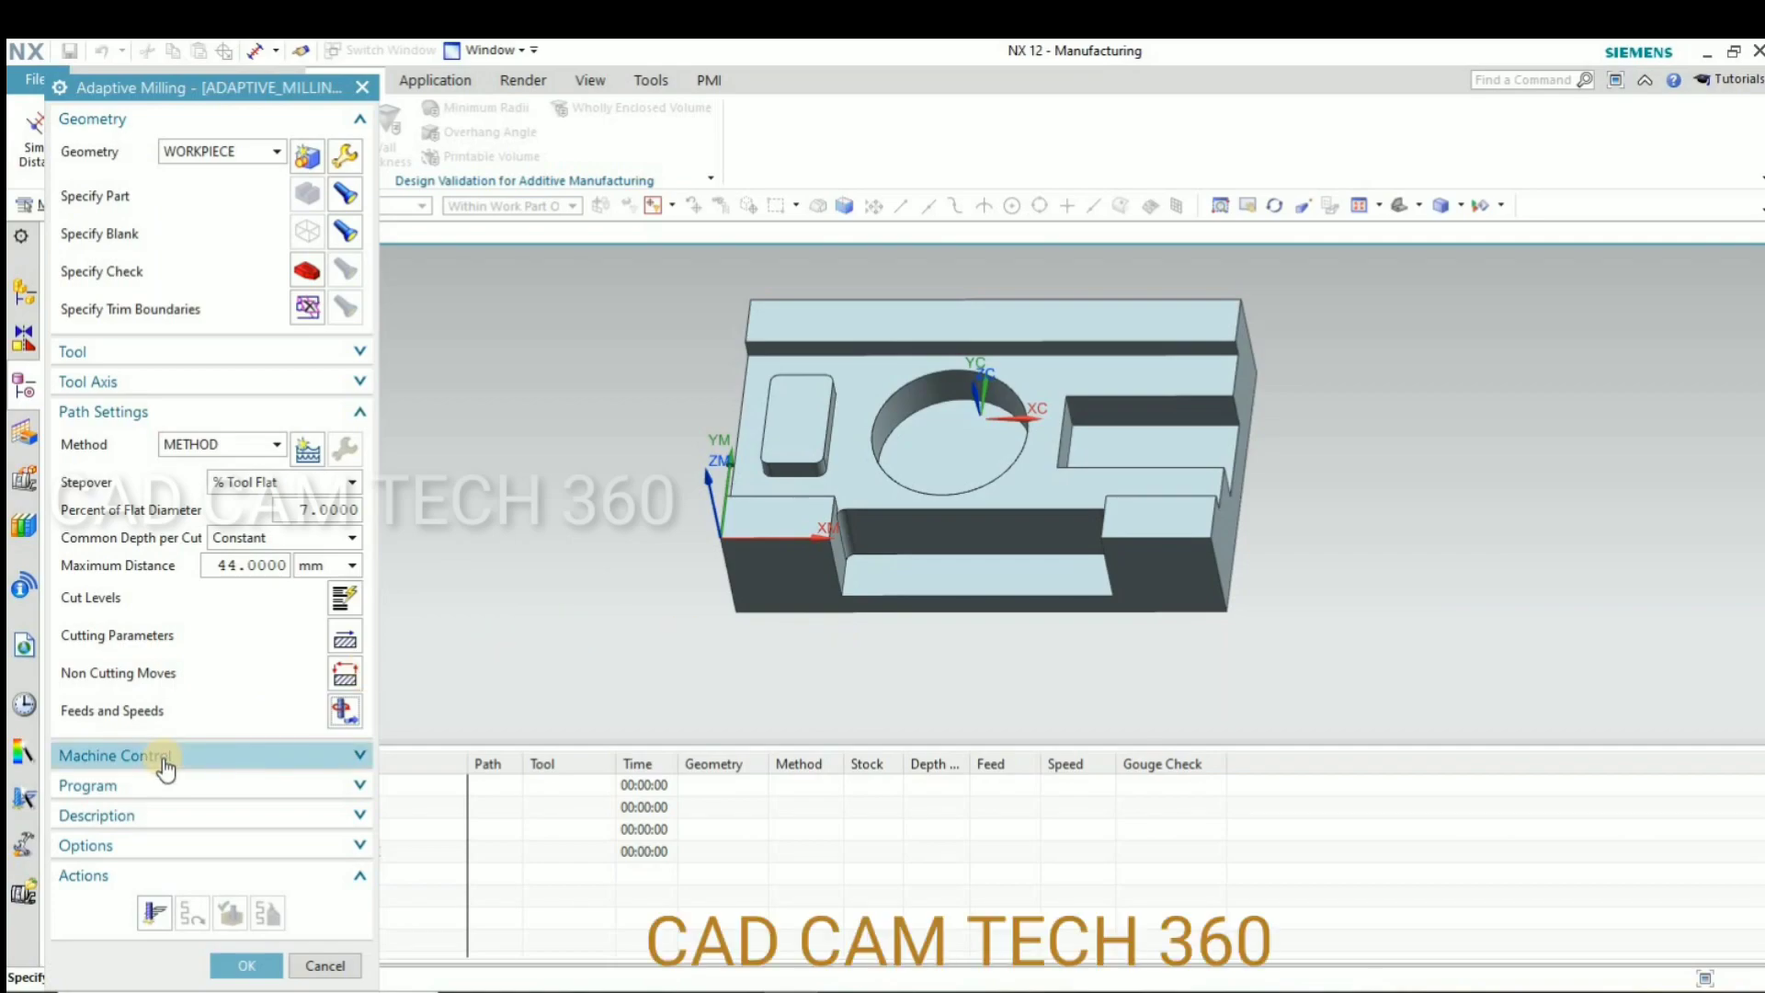
click(156, 910)
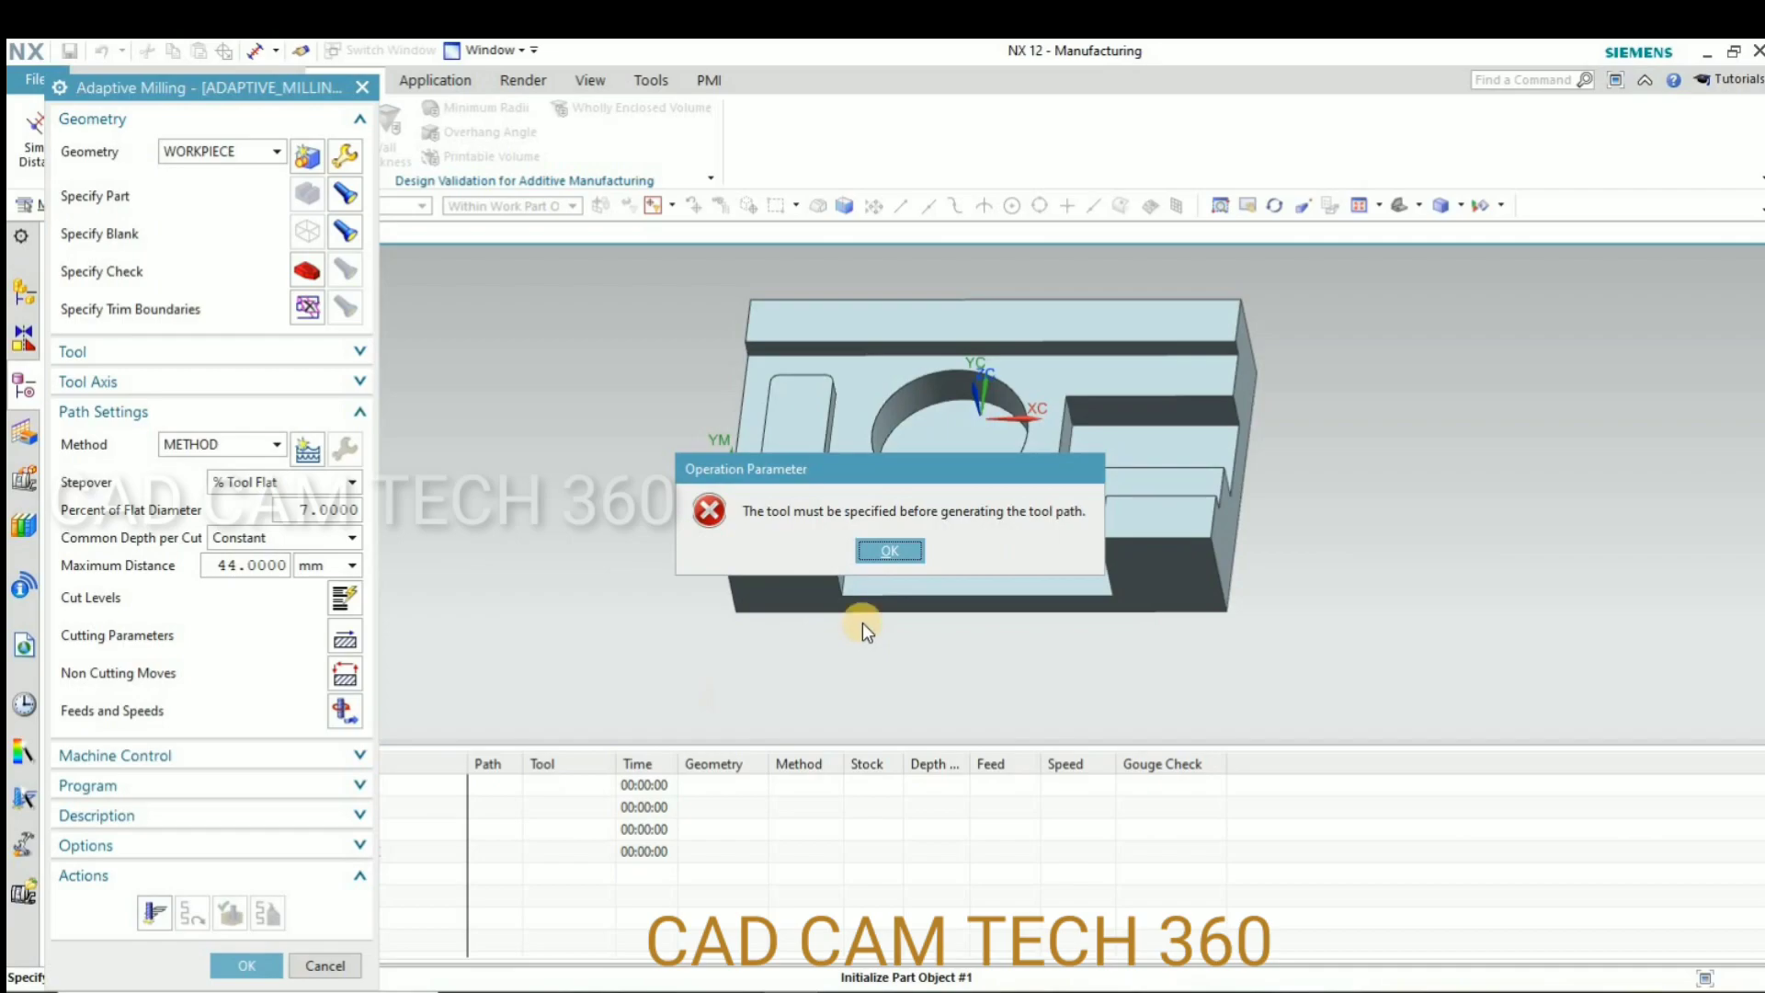
click(884, 549)
key(Escape)
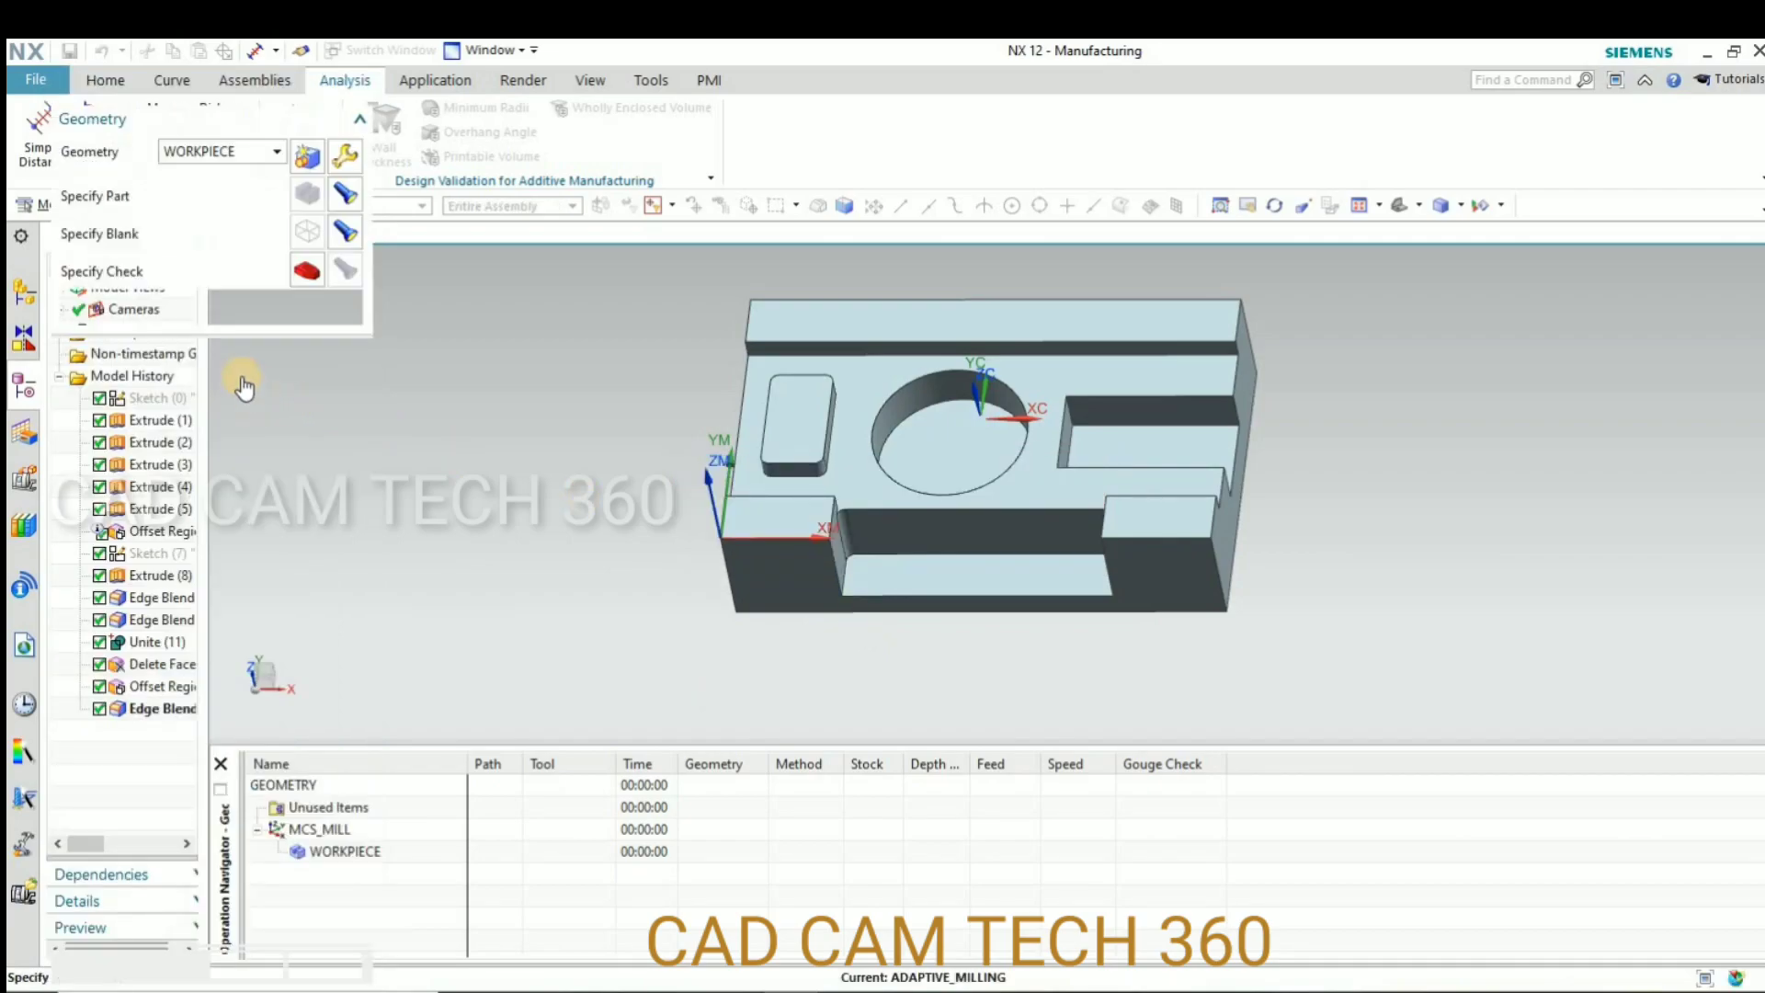
Assign tool MILL_10 and generate the adaptive toolpath, a 00:32:02 cycle time
click(276, 352)
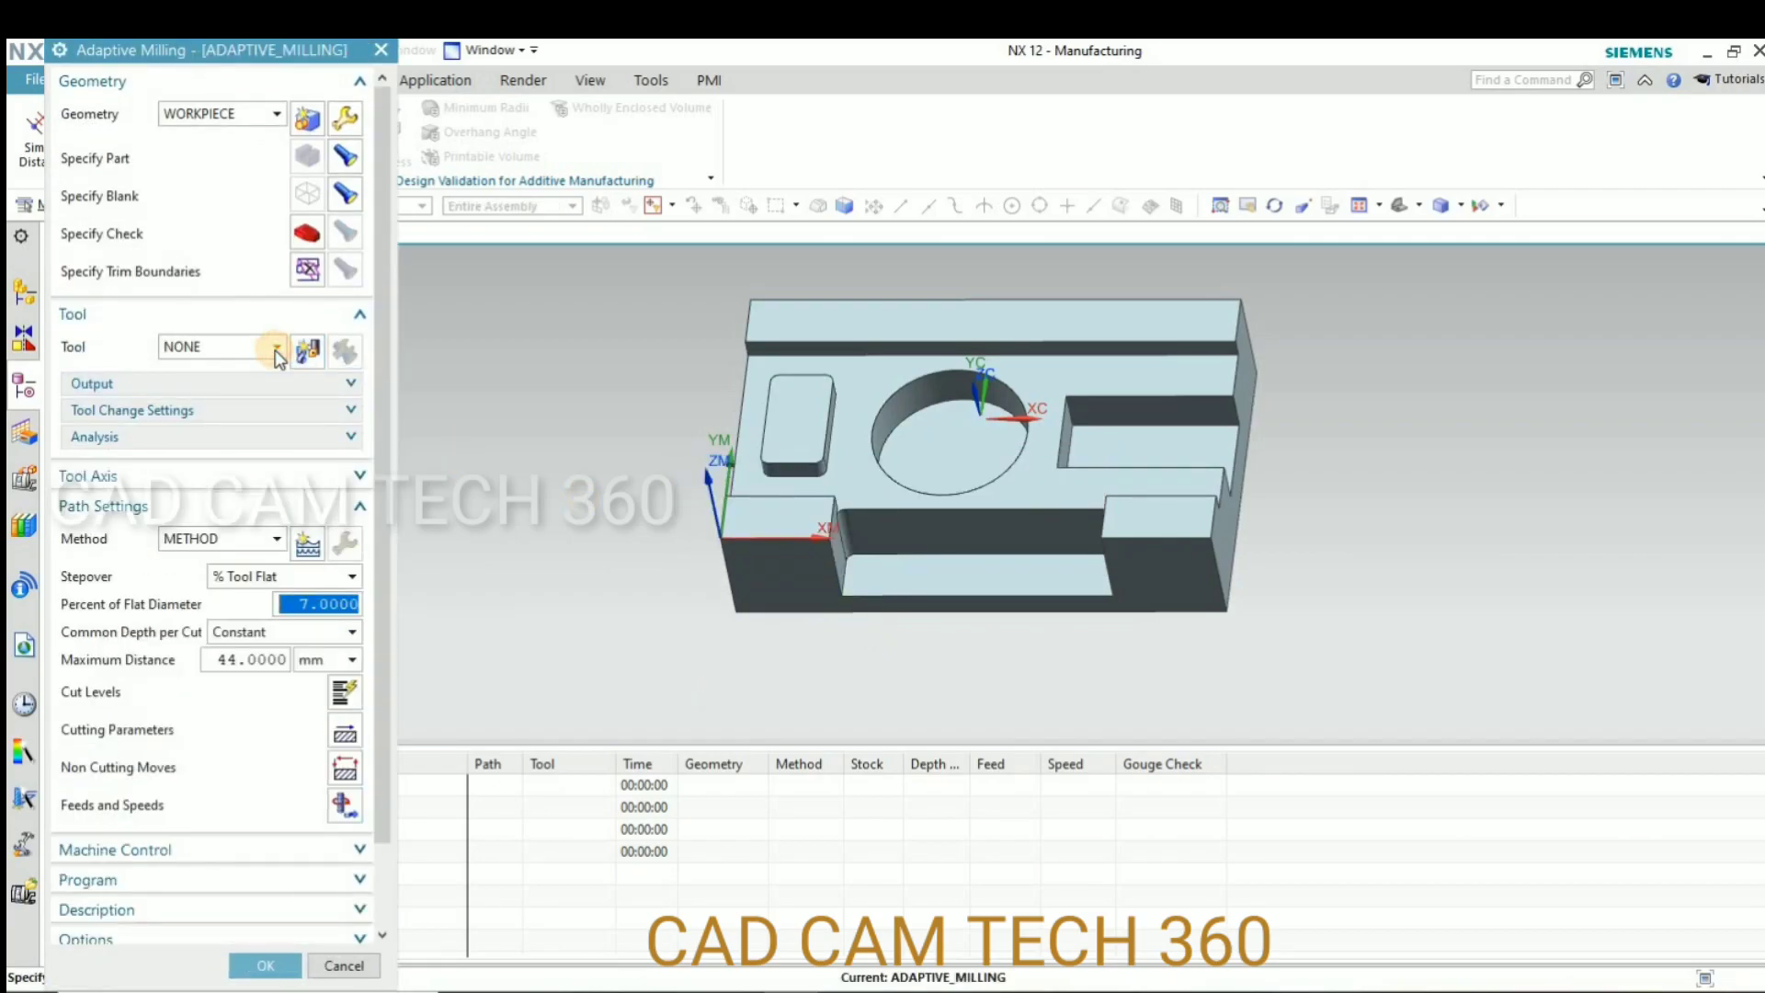
click(276, 349)
click(239, 389)
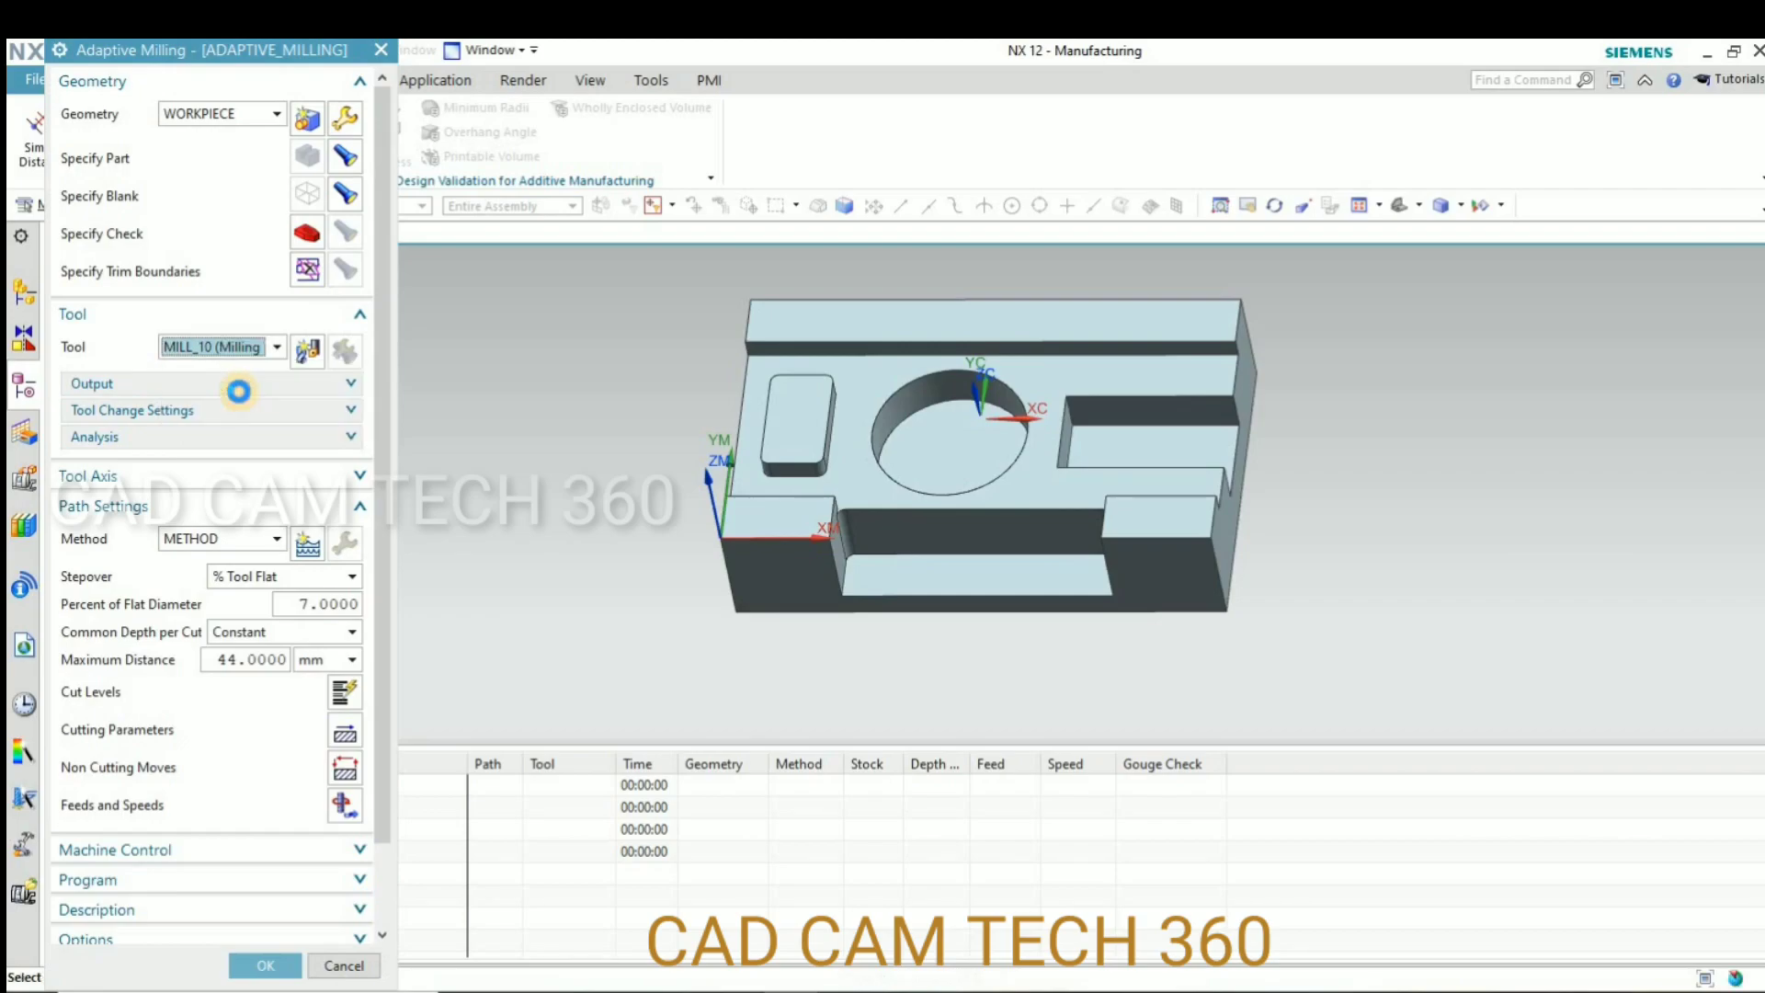
scroll(229, 660, down, 2)
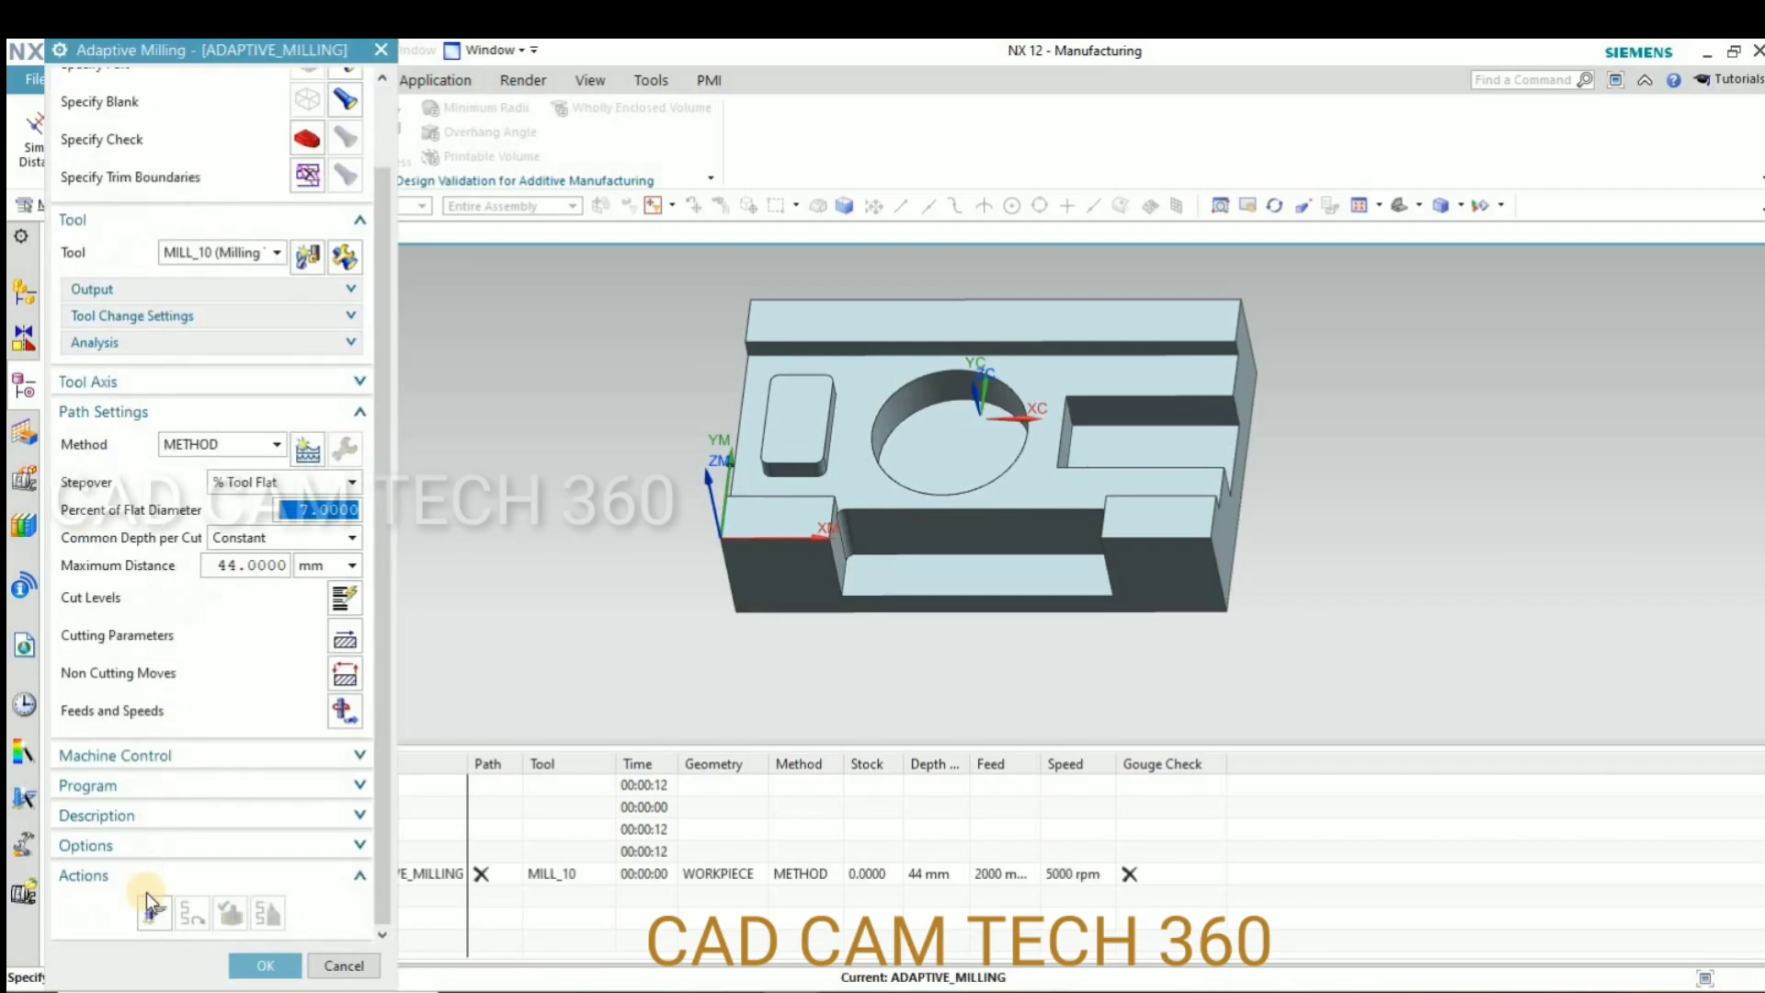
click(154, 913)
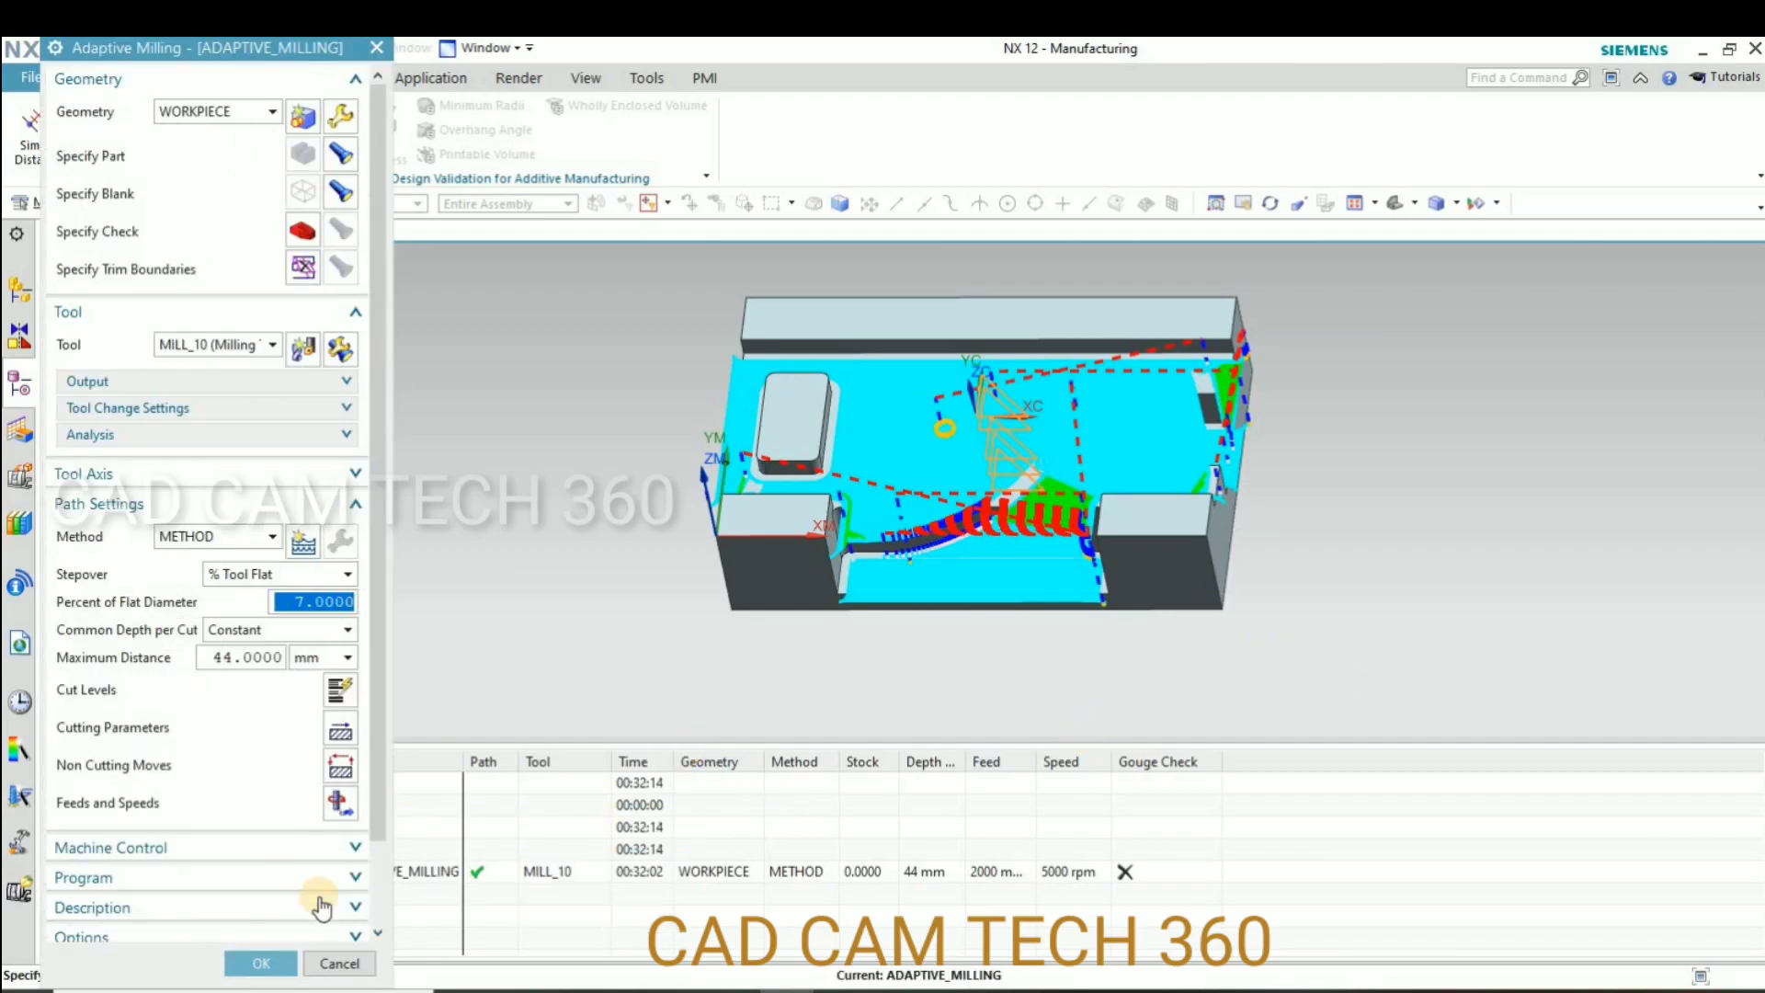
Accept the adaptive milling operation and zoom in to inspect its toolpath on the block
click(261, 963)
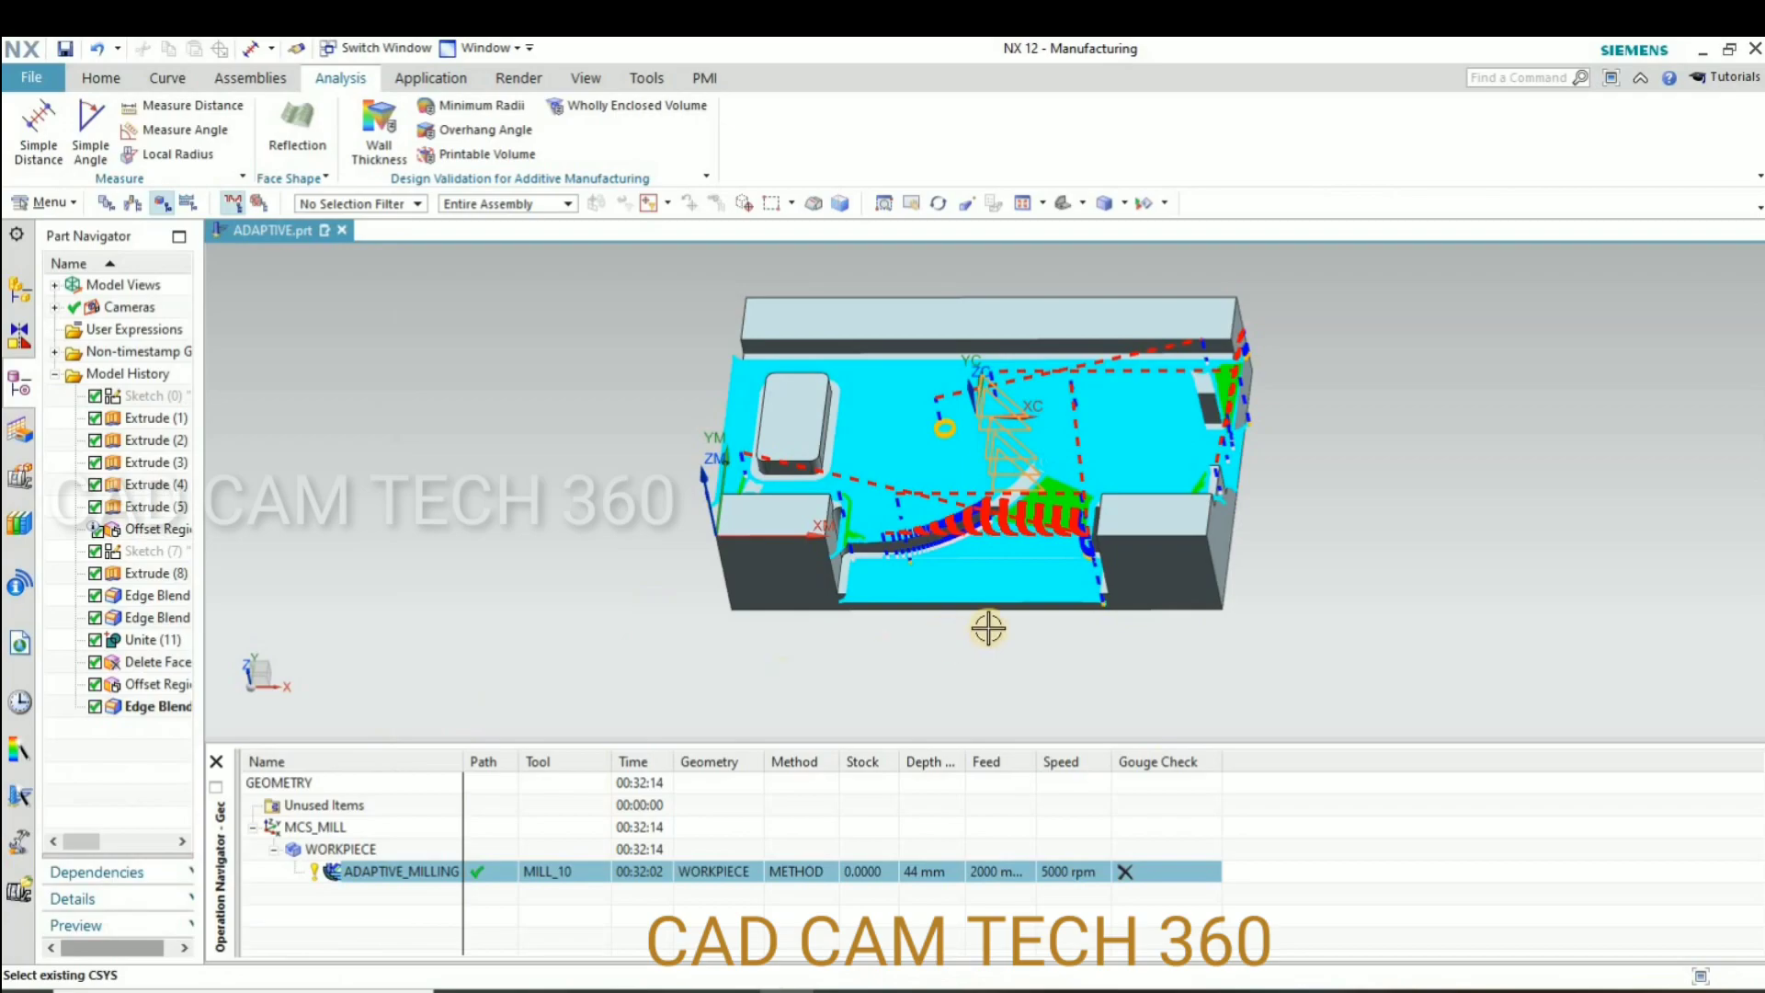
mouse_move(973, 581)
middle_down()
mouse_move(945, 472)
mouse_move(929, 484)
mouse_move(983, 629)
mouse_move(957, 658)
mouse_move(920, 403)
middle_up()
scroll(961, 444, up, 2)
scroll(997, 462, up, 3)
scroll(968, 540, up, 3)
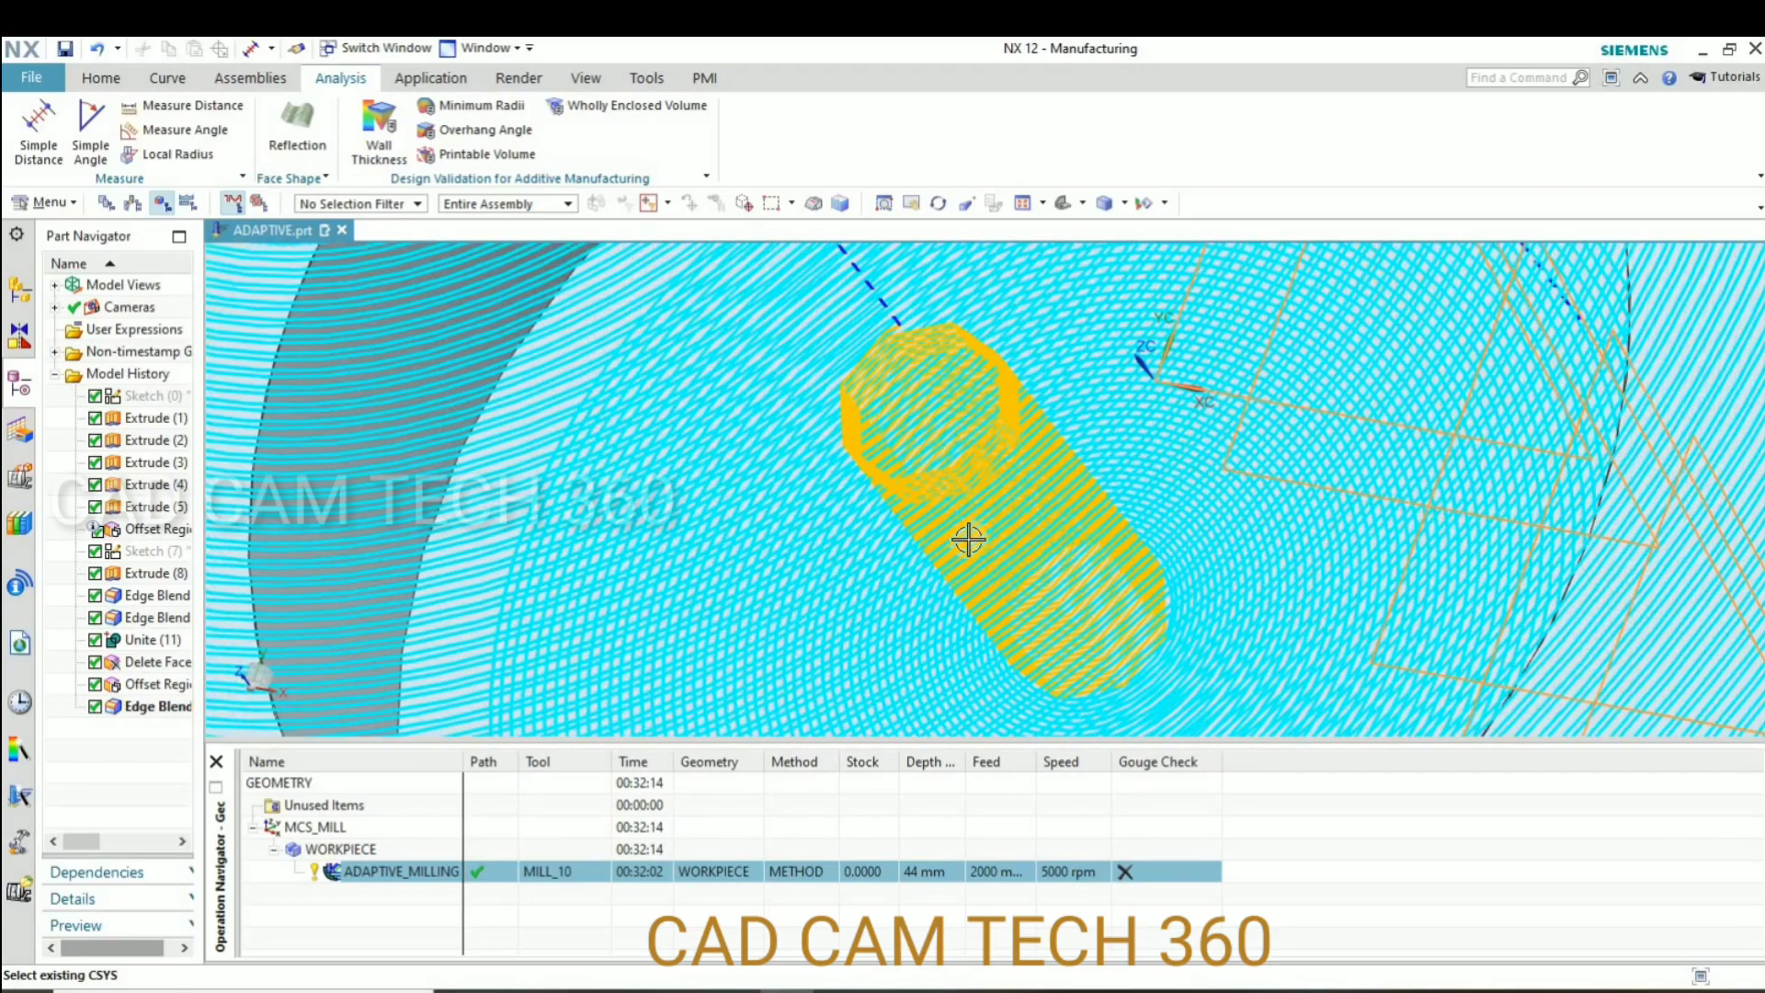
scroll(1195, 615, up, 2)
scroll(1182, 543, up, 3)
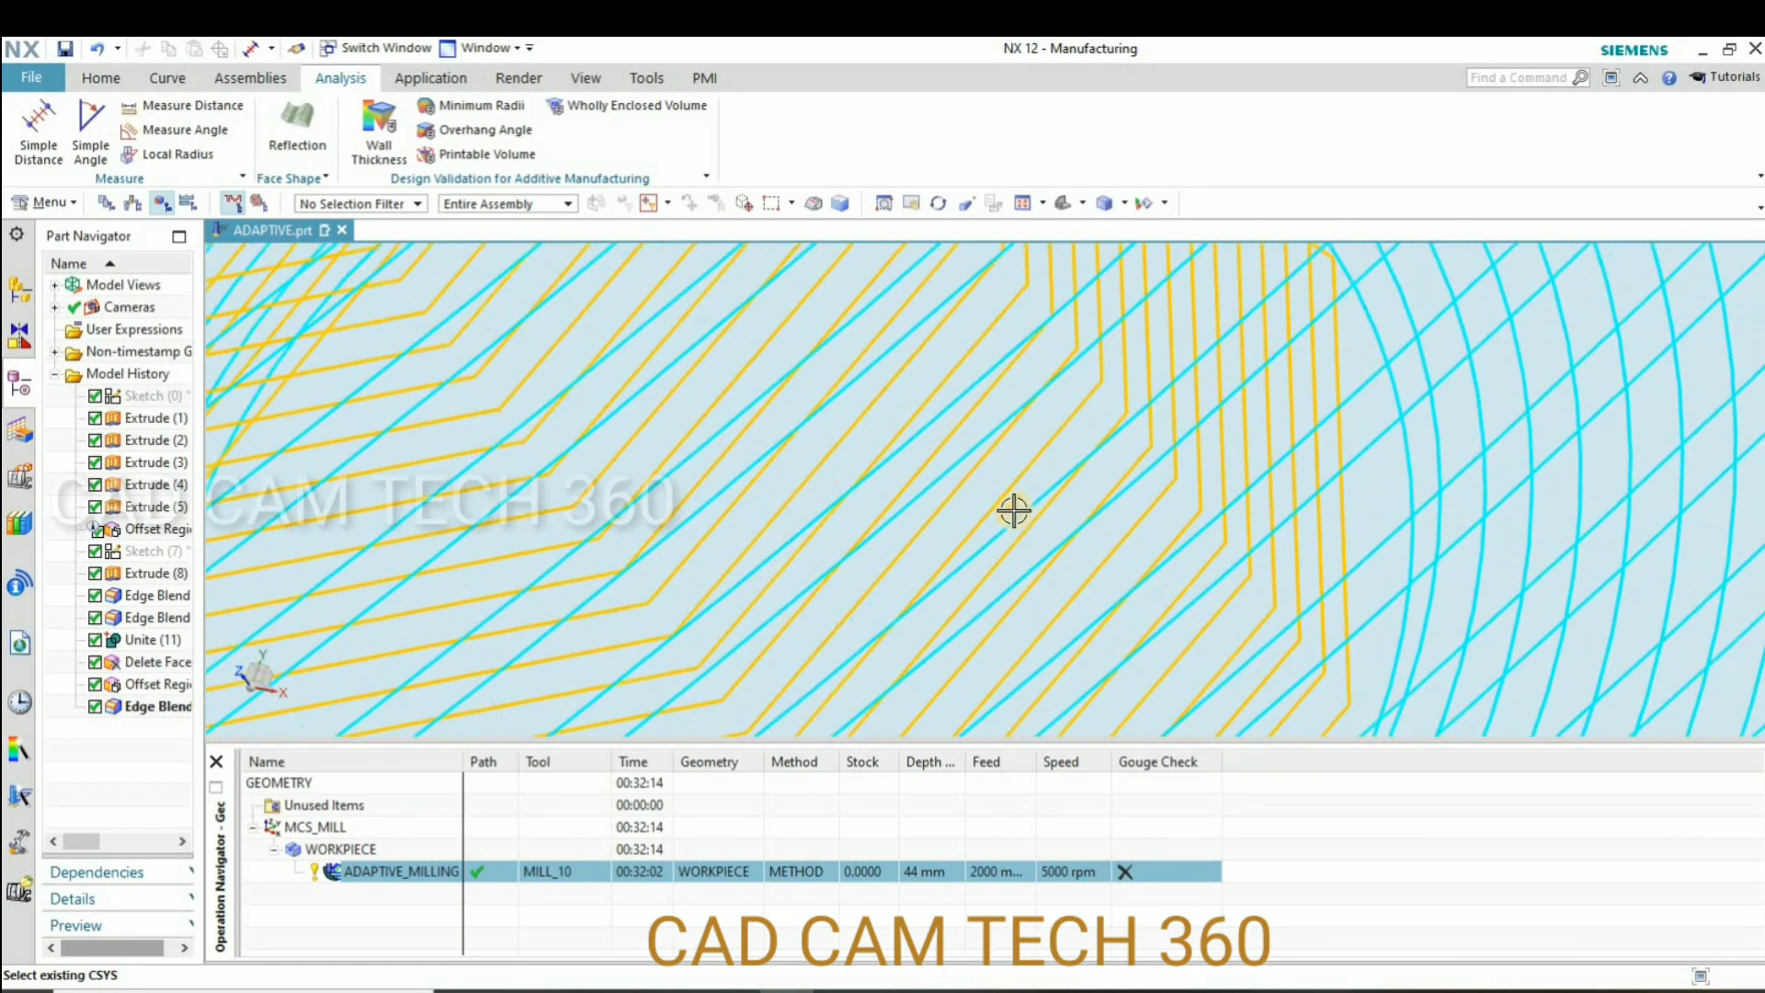
scroll(1012, 512, down, 4)
scroll(1012, 512, down, 2)
scroll(1083, 560, down, 3)
scroll(977, 465, up, 3)
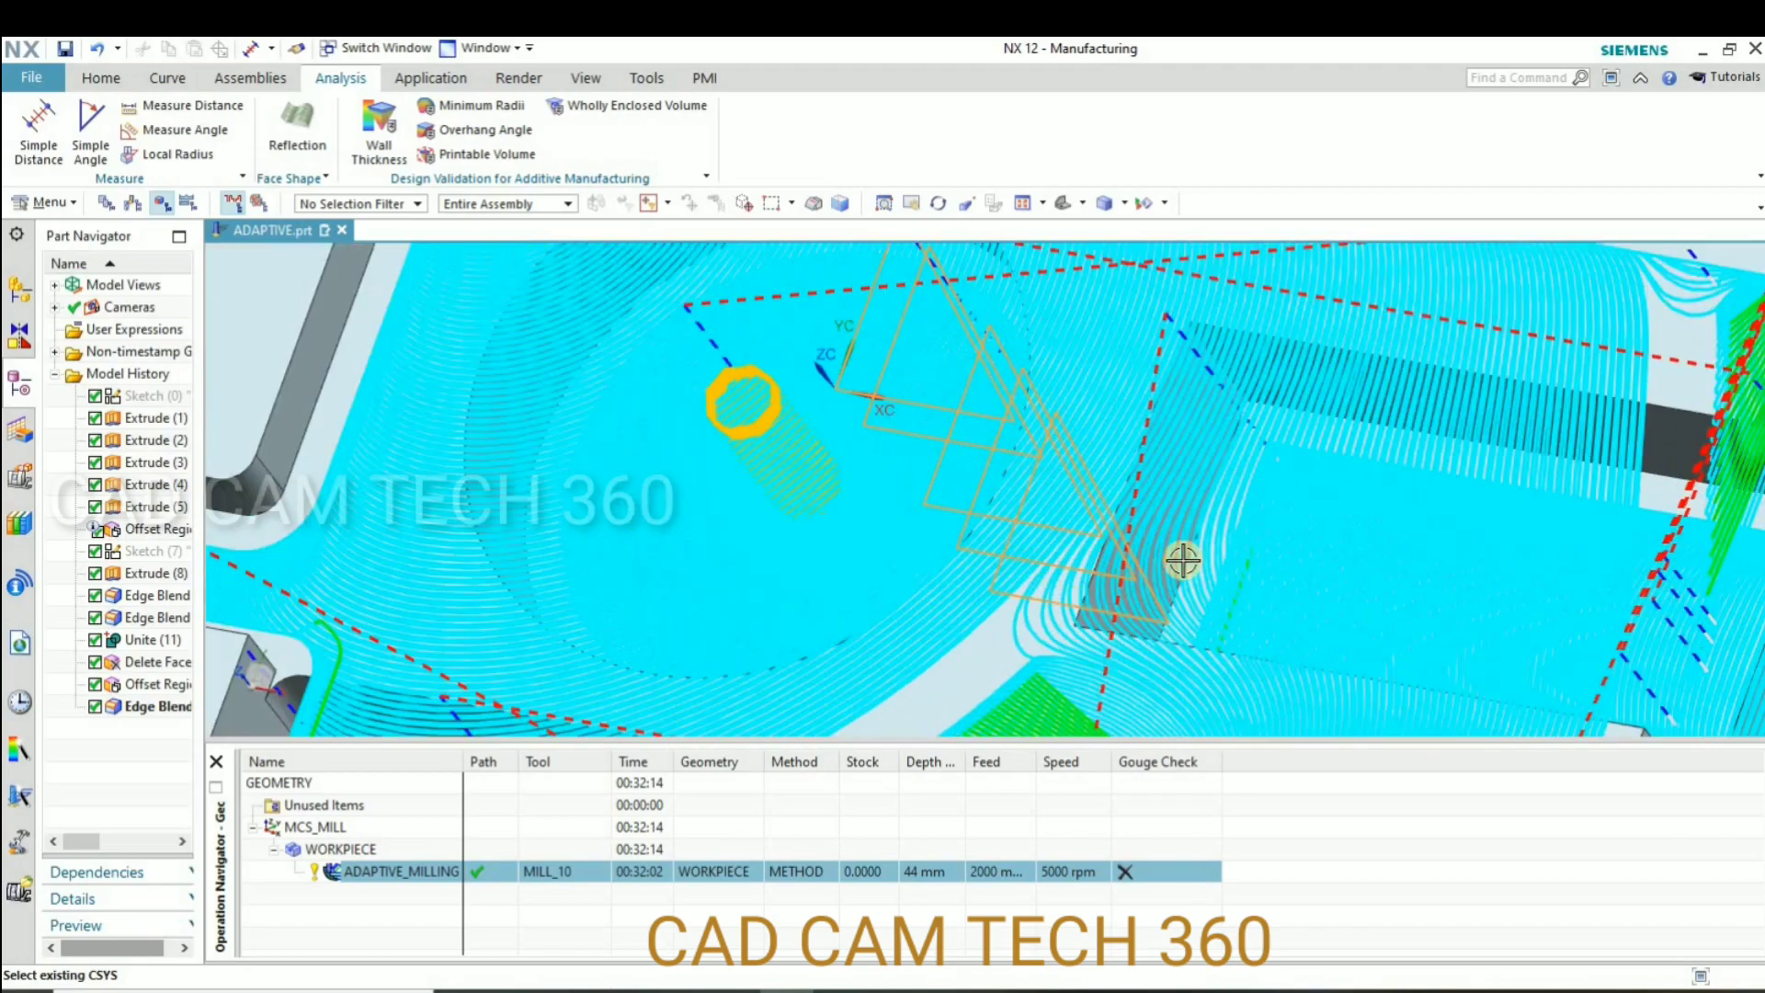
scroll(1173, 559, up, 2)
scroll(934, 579, down, 3)
scroll(977, 551, down, 3)
Orbit the block to other sides, then back to a frontal overview of the toolpath
mouse_move(977, 551)
middle_down()
mouse_move(1018, 394)
mouse_move(1005, 501)
mouse_move(1067, 504)
mouse_move(1070, 554)
mouse_move(533, 349)
middle_up()
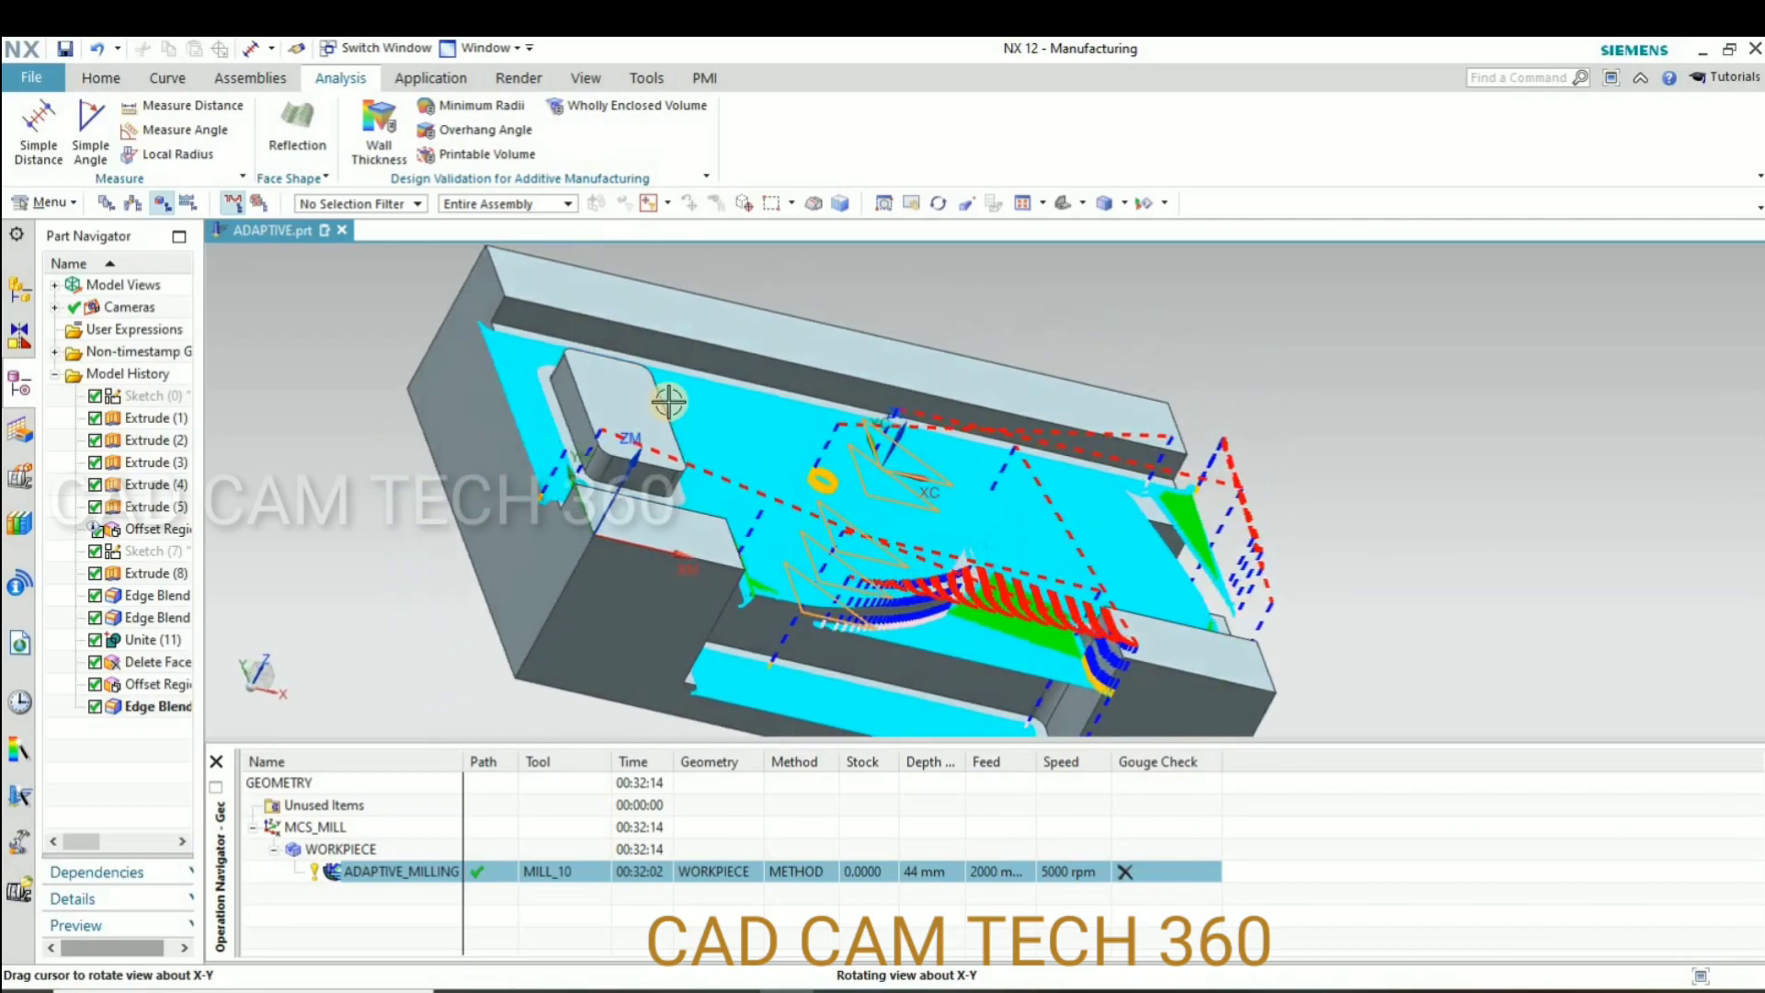
scroll(510, 339, up, 2)
scroll(512, 386, up, 2)
scroll(701, 480, down, 2)
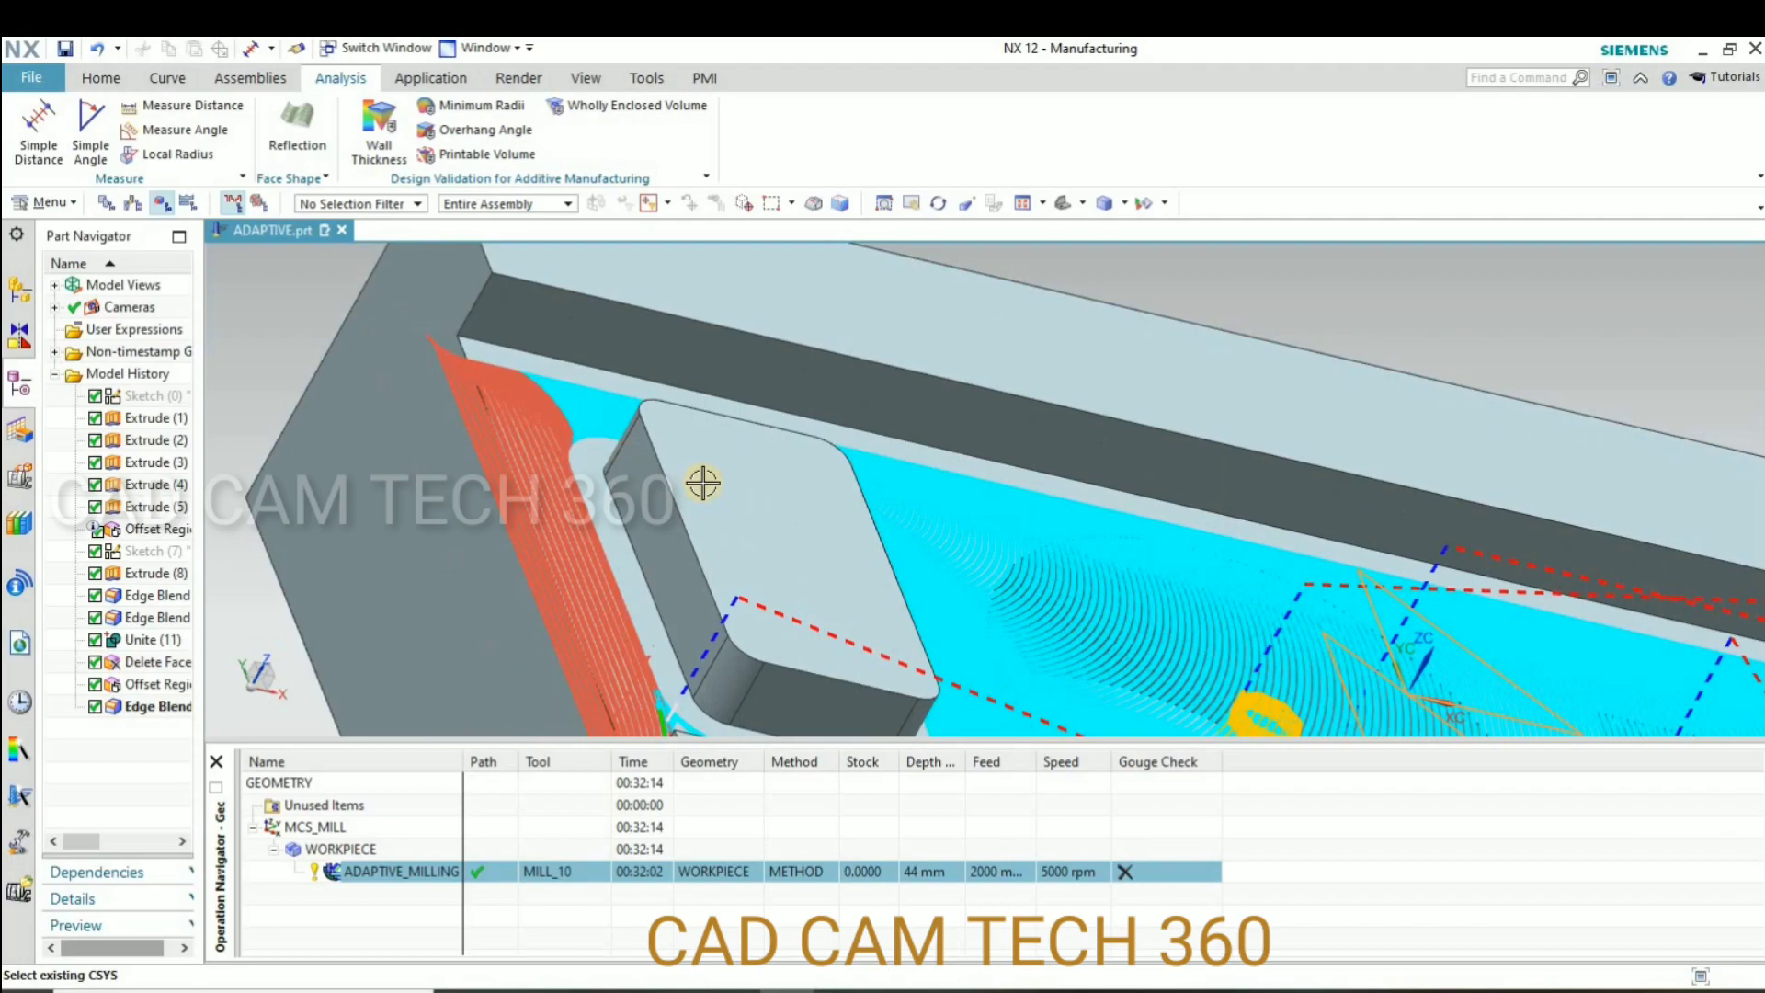
scroll(682, 522, down, 1)
middle_drag(682, 522, 961, 726)
scroll(611, 515, up, 3)
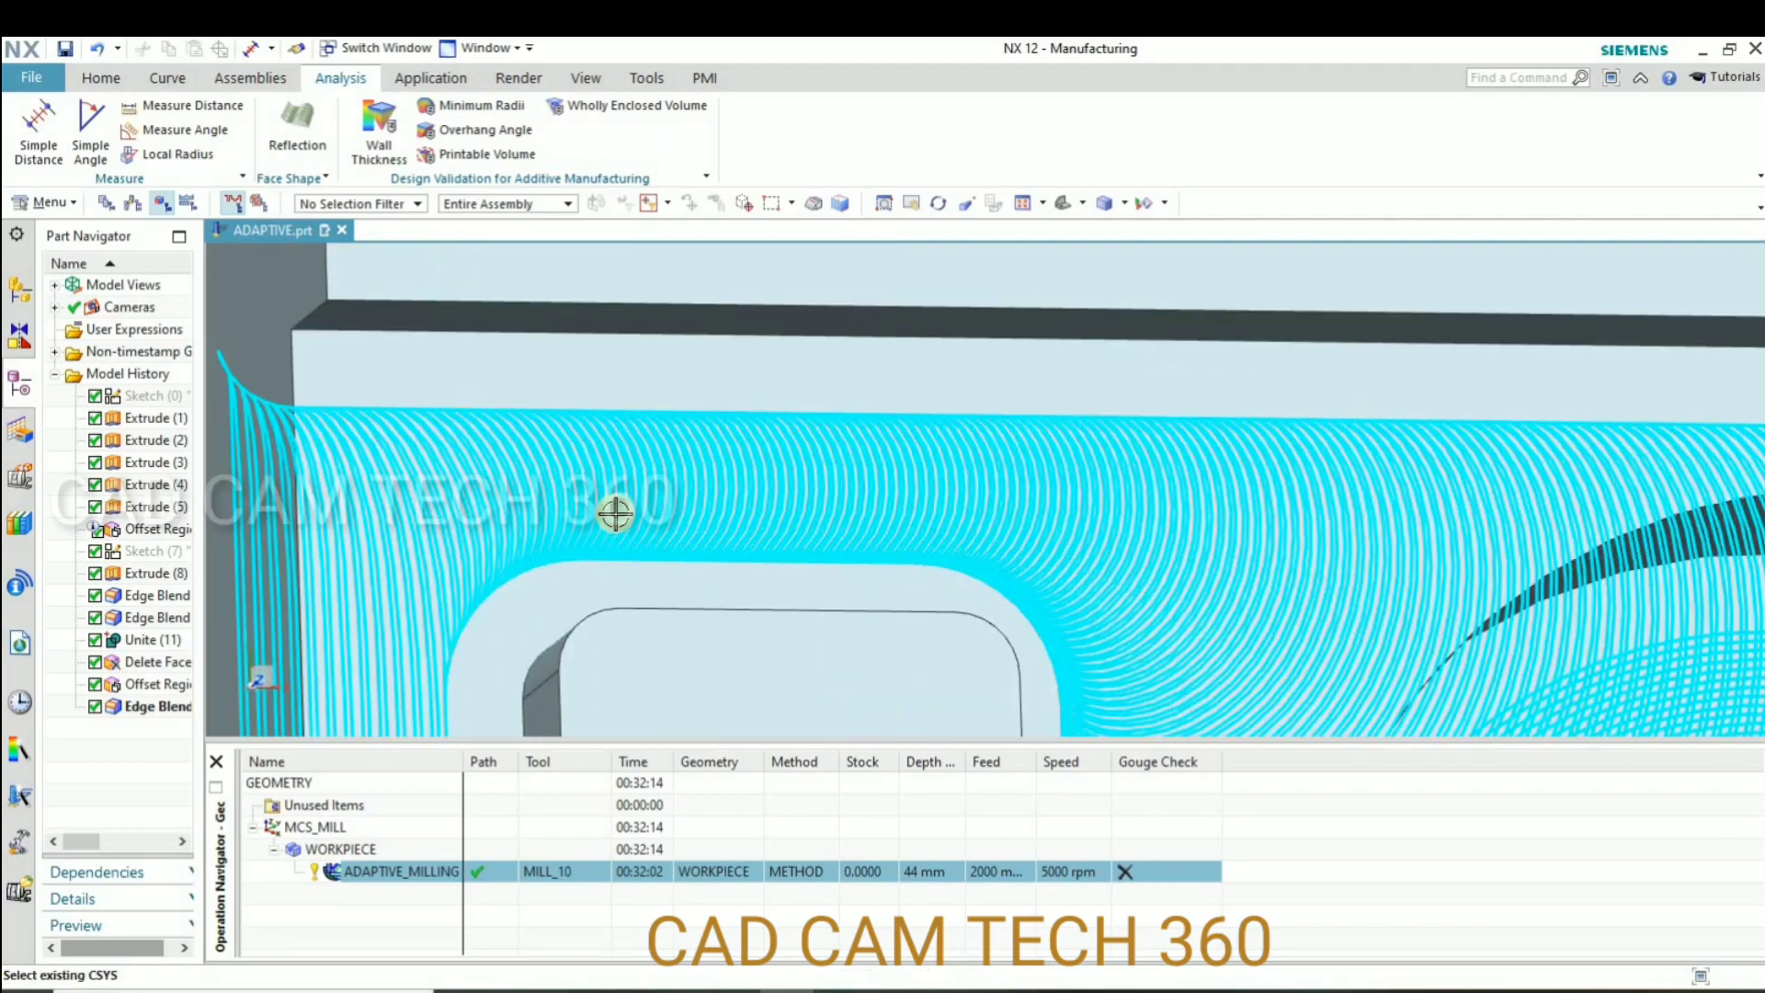
scroll(749, 548, up, 3)
scroll(749, 548, up, 2)
scroll(745, 548, up, 2)
scroll(736, 539, down, 5)
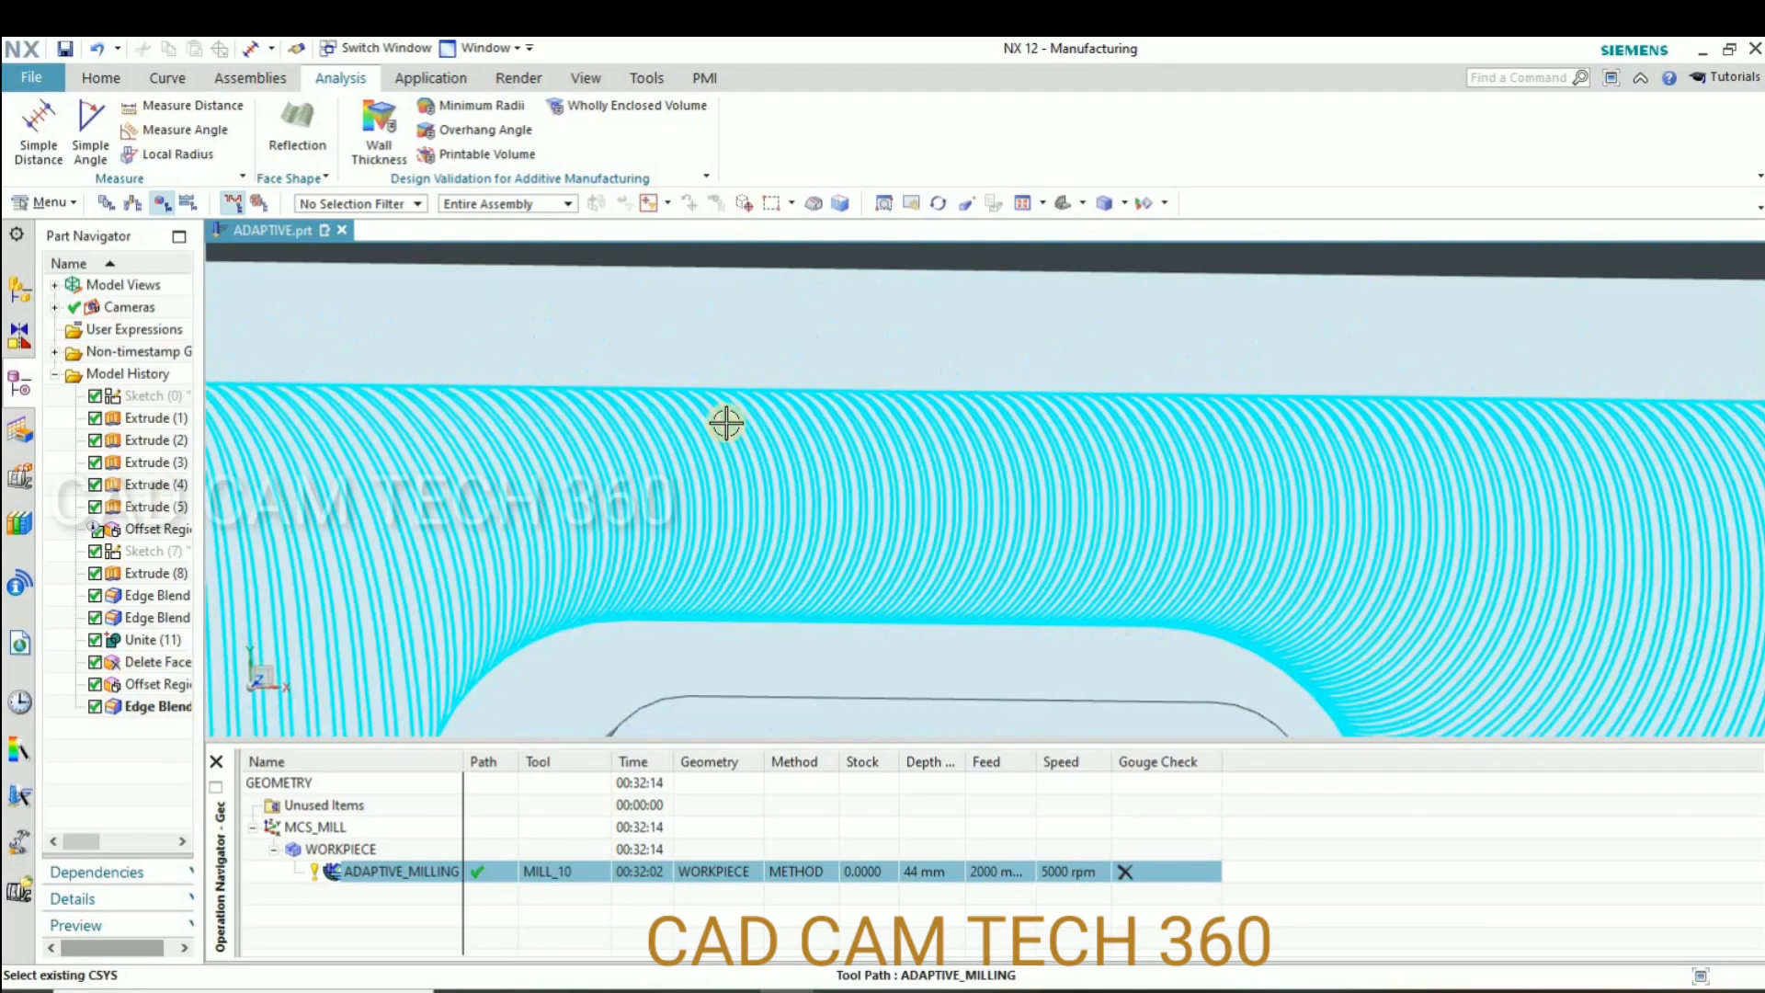
scroll(733, 407, down, 3)
scroll(780, 500, down, 3)
middle_drag(779, 500, 791, 570)
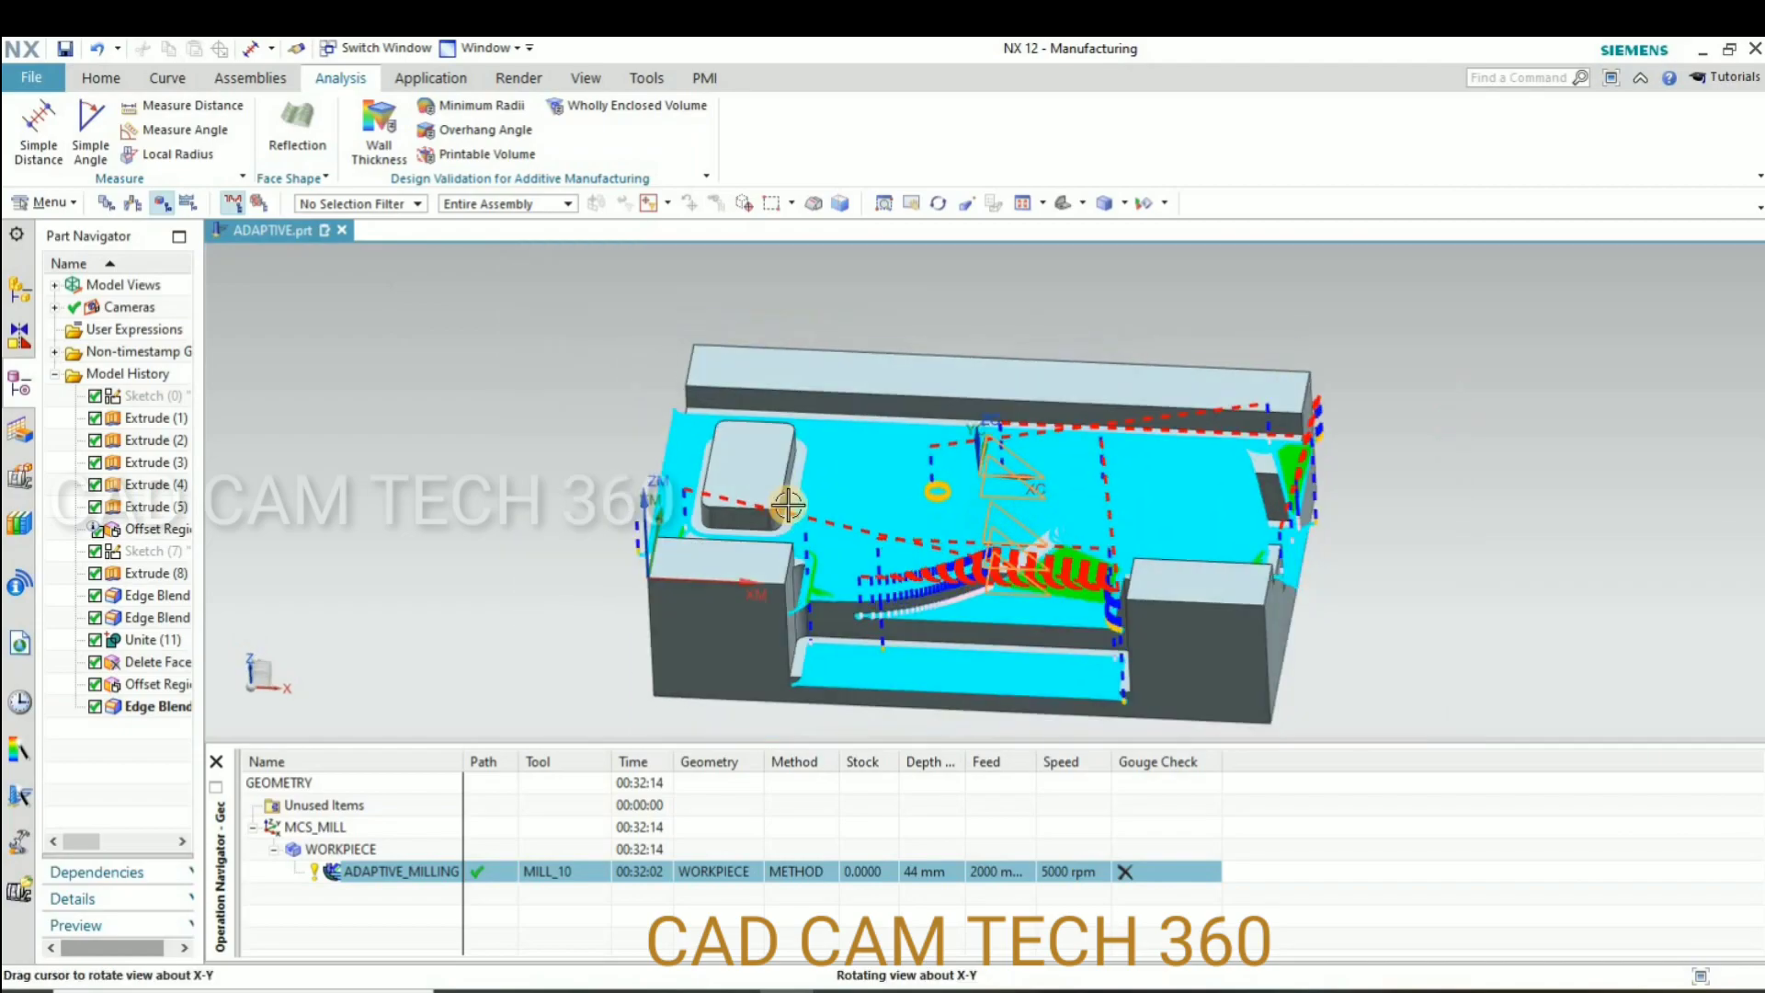
Launch Tool Path Verify for ADAPTIVE_MILLING and watch the simulated cutting begin
right_click(397, 875)
mouse_move(455, 681)
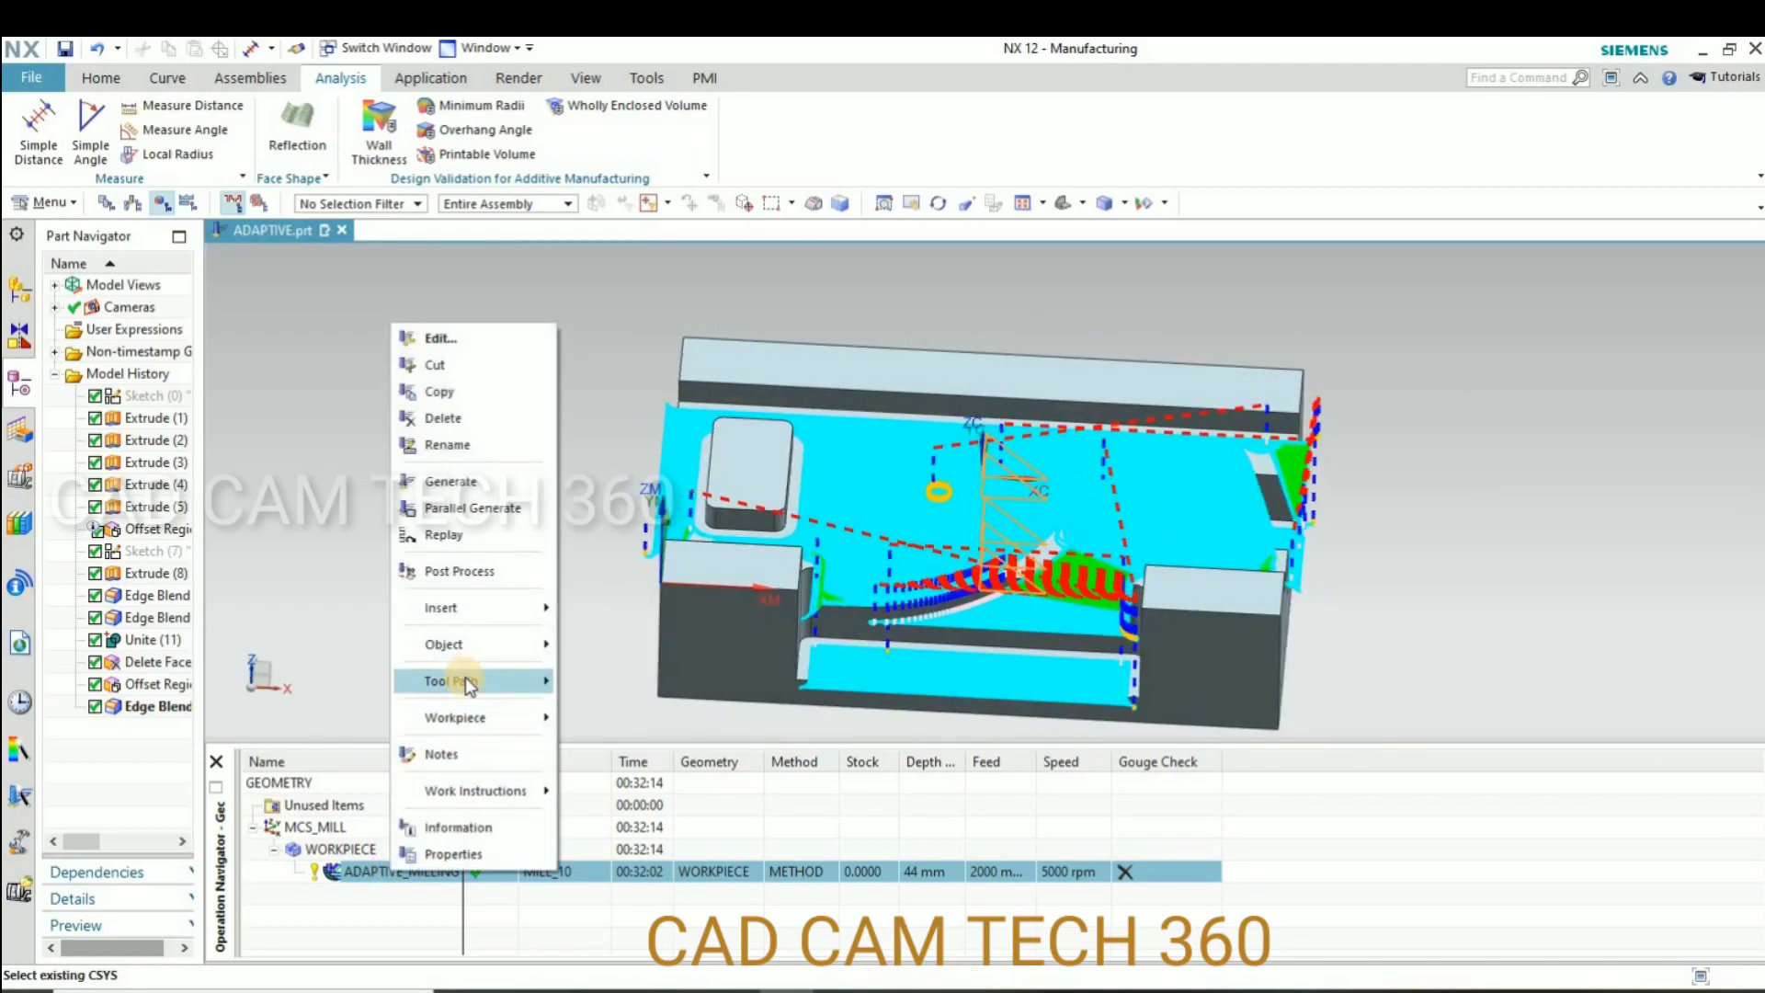
click(629, 830)
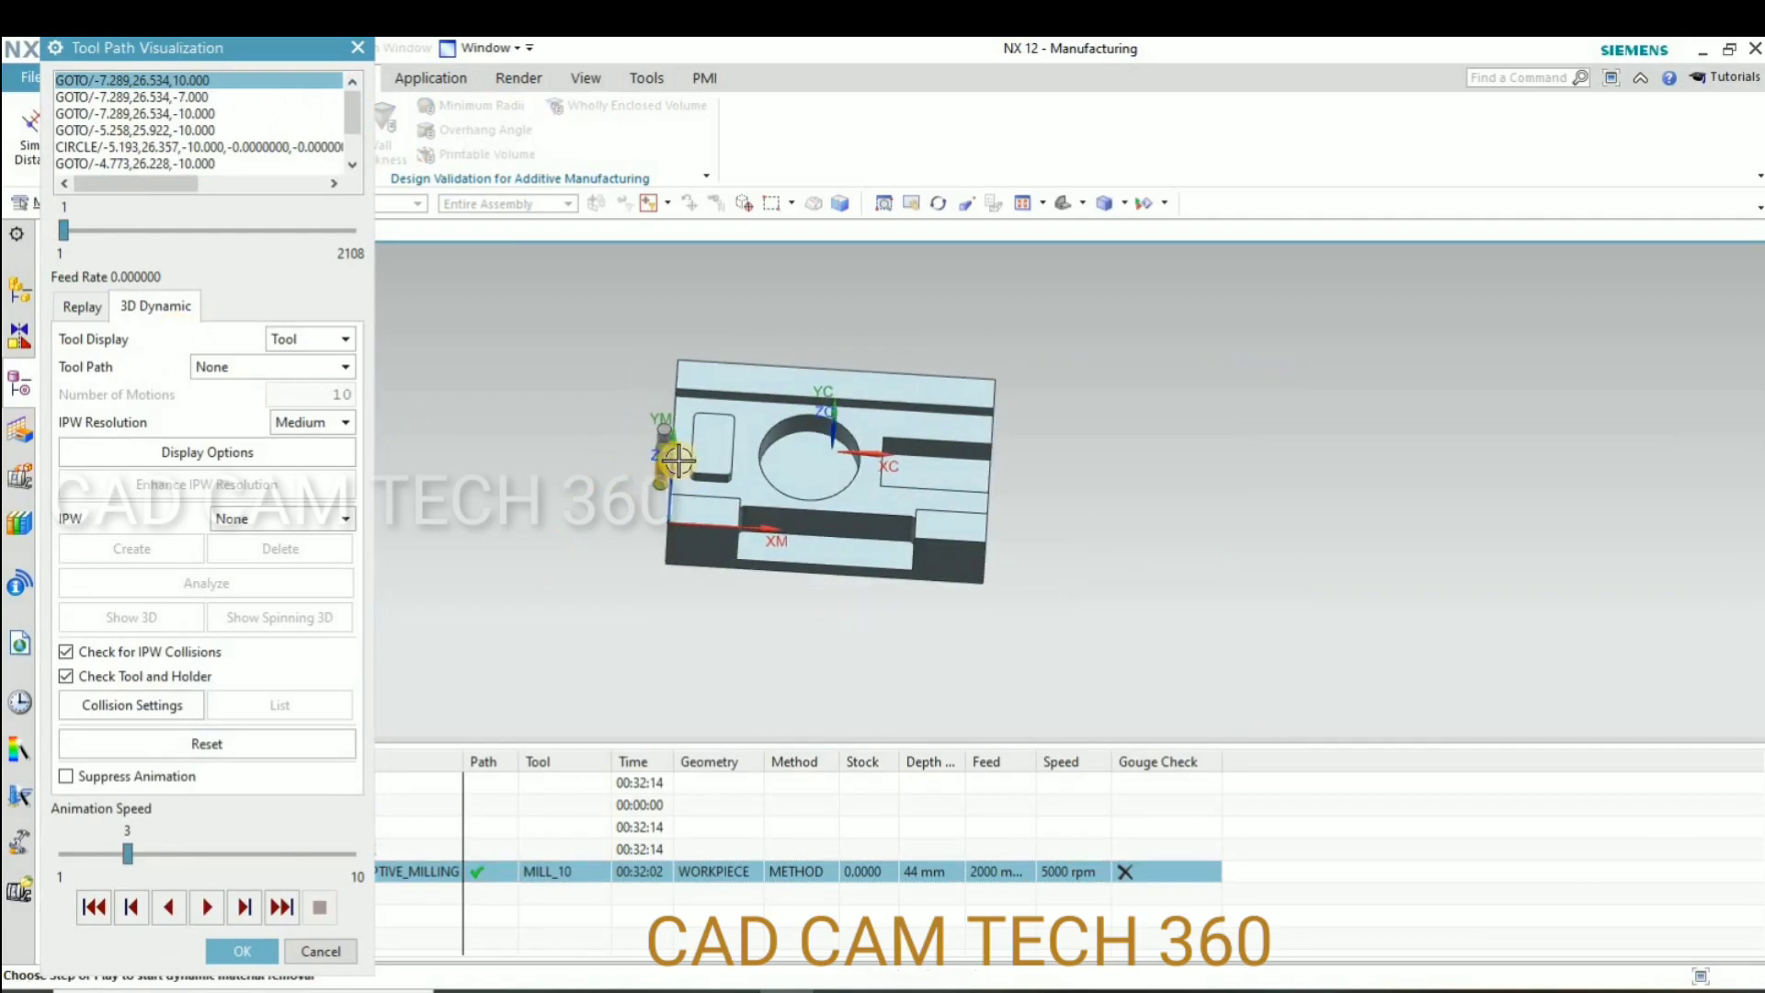
middle_drag(673, 476, 653, 496)
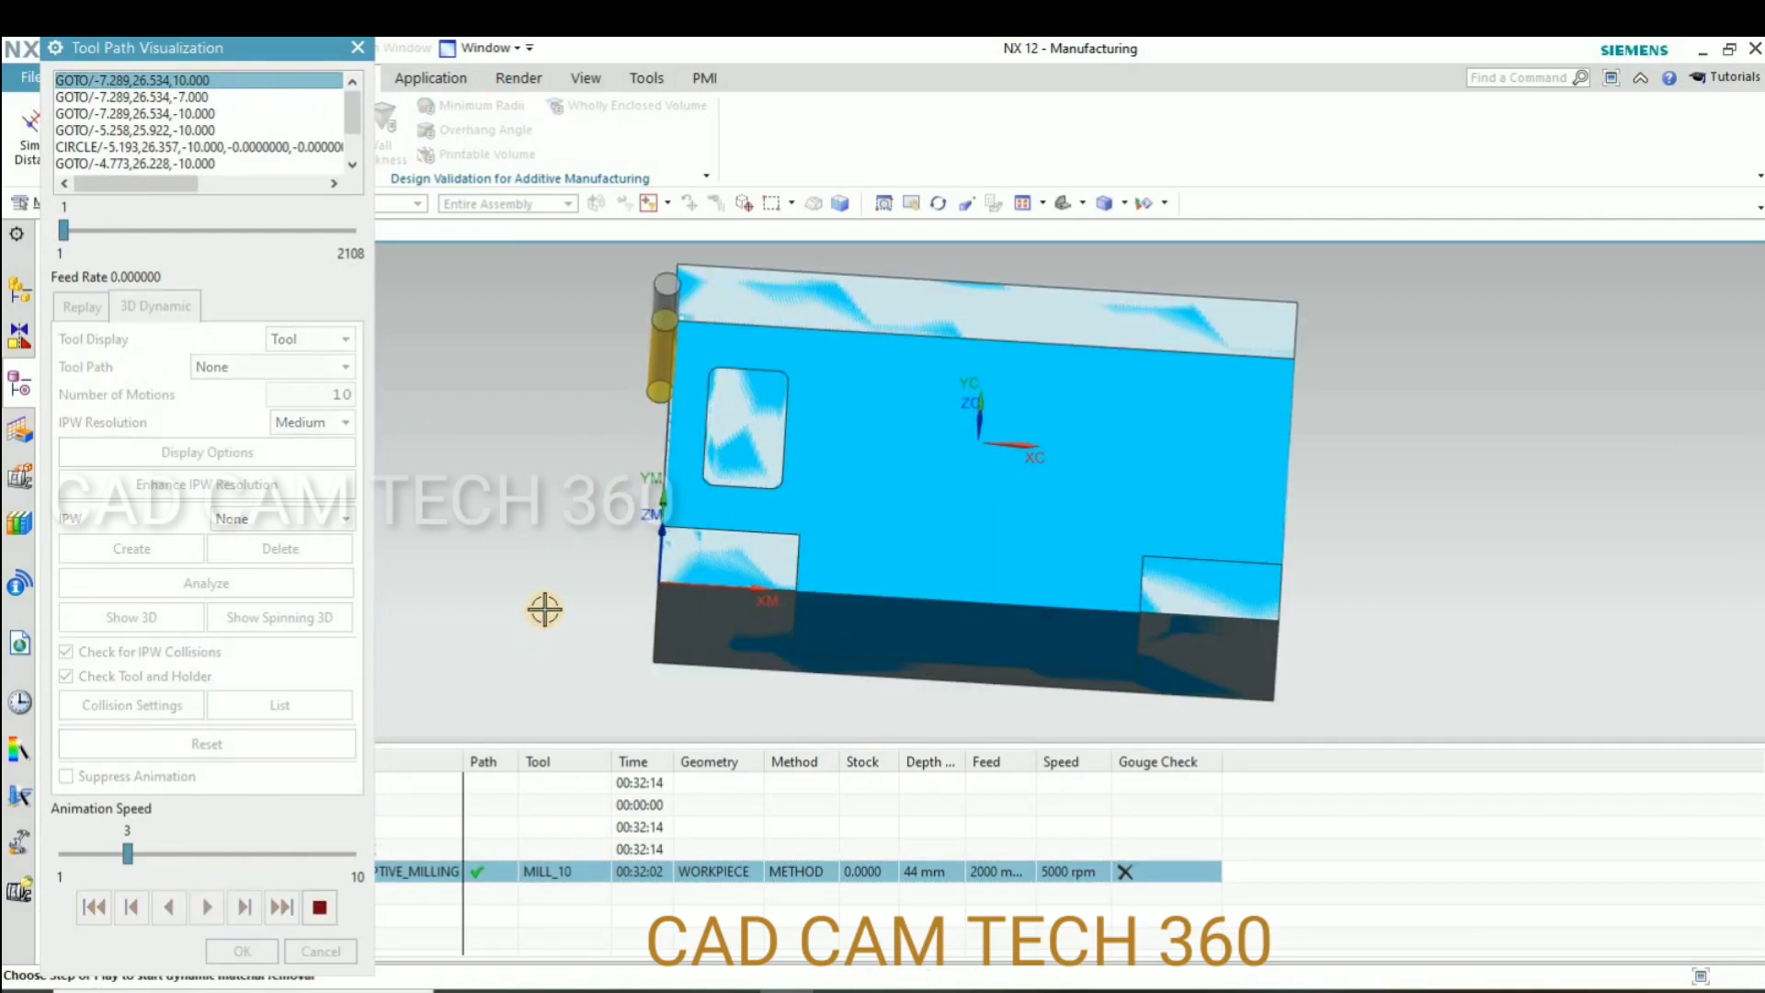
mouse_move(619, 576)
middle_down()
mouse_move(595, 580)
mouse_move(618, 583)
middle_up()
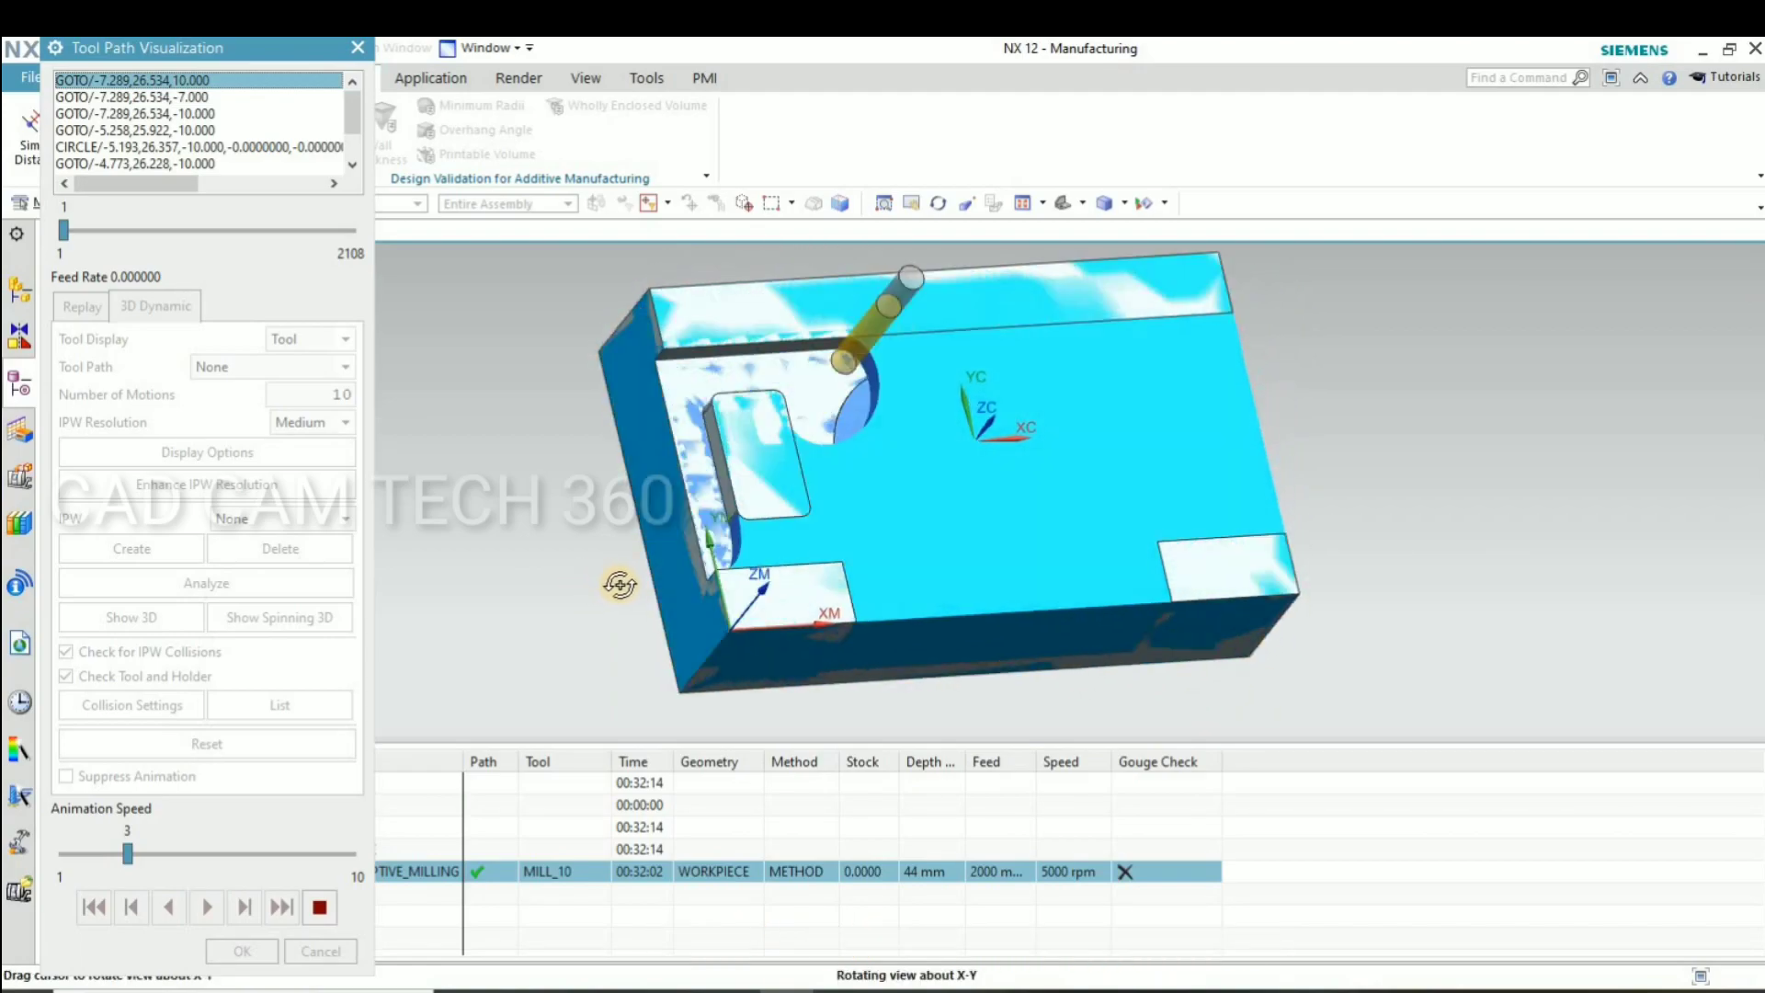
Set animation speed to 4 and follow the simulation through all 2108 motions
click(125, 850)
key(Left)
key(Left)
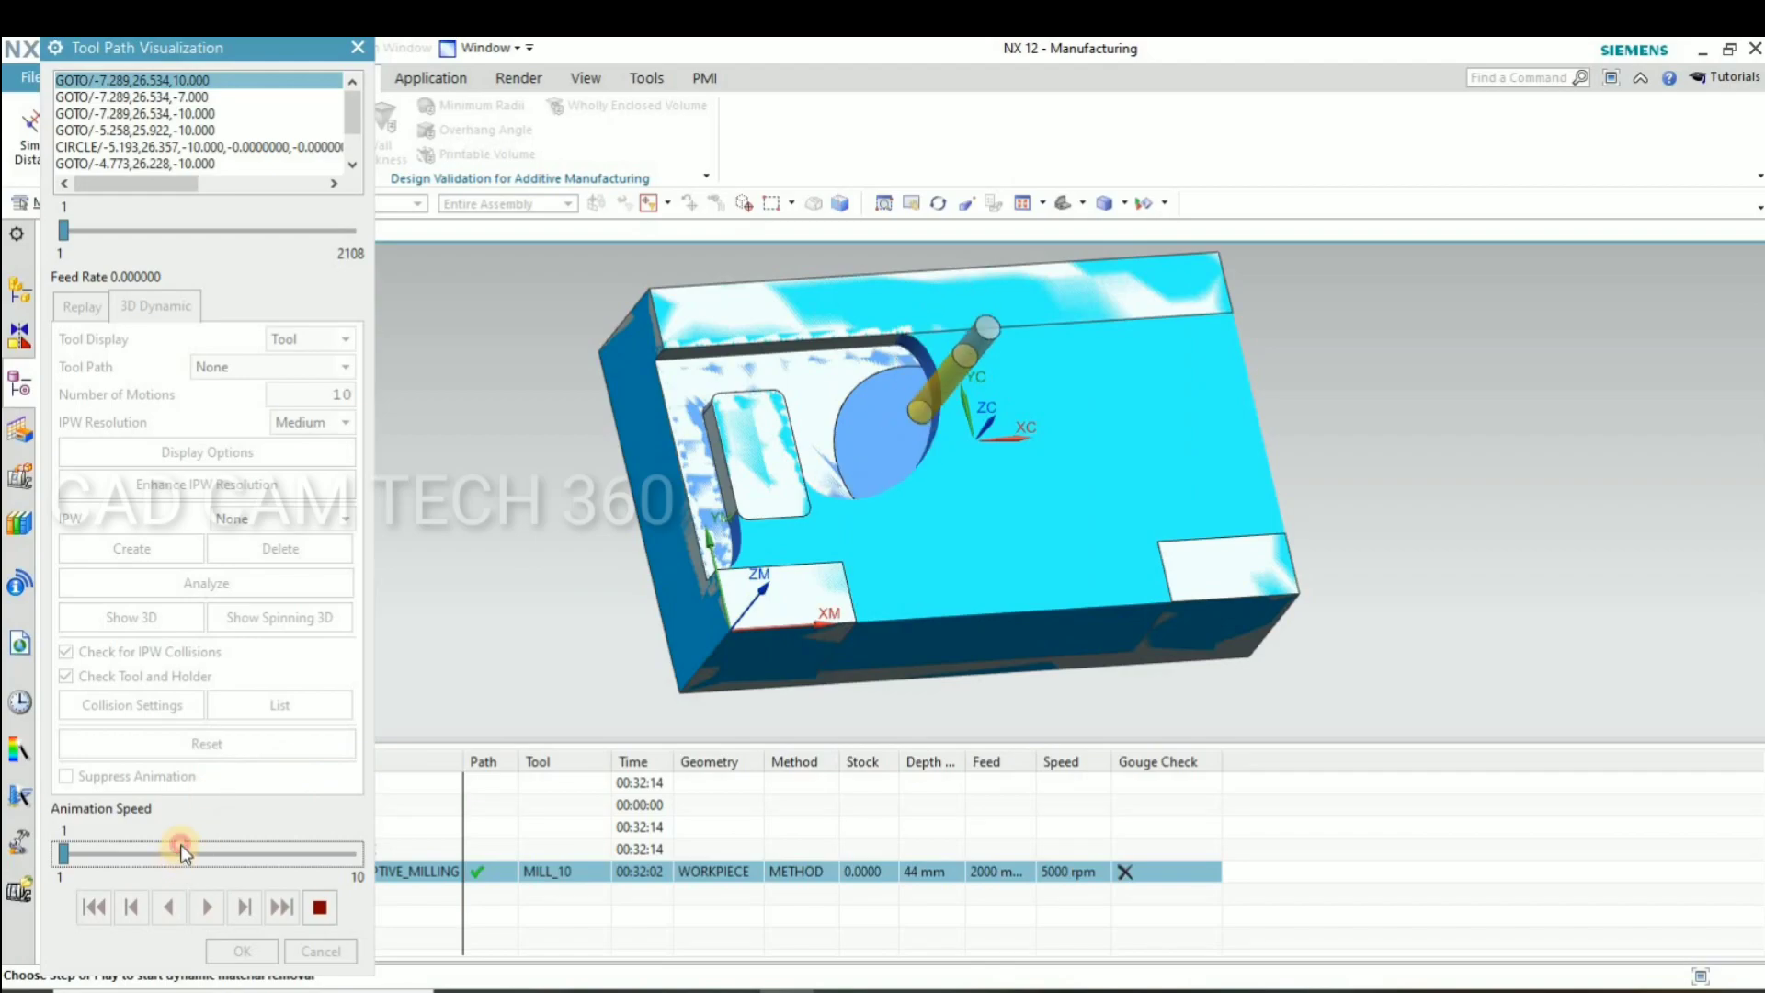
click(180, 846)
click(206, 857)
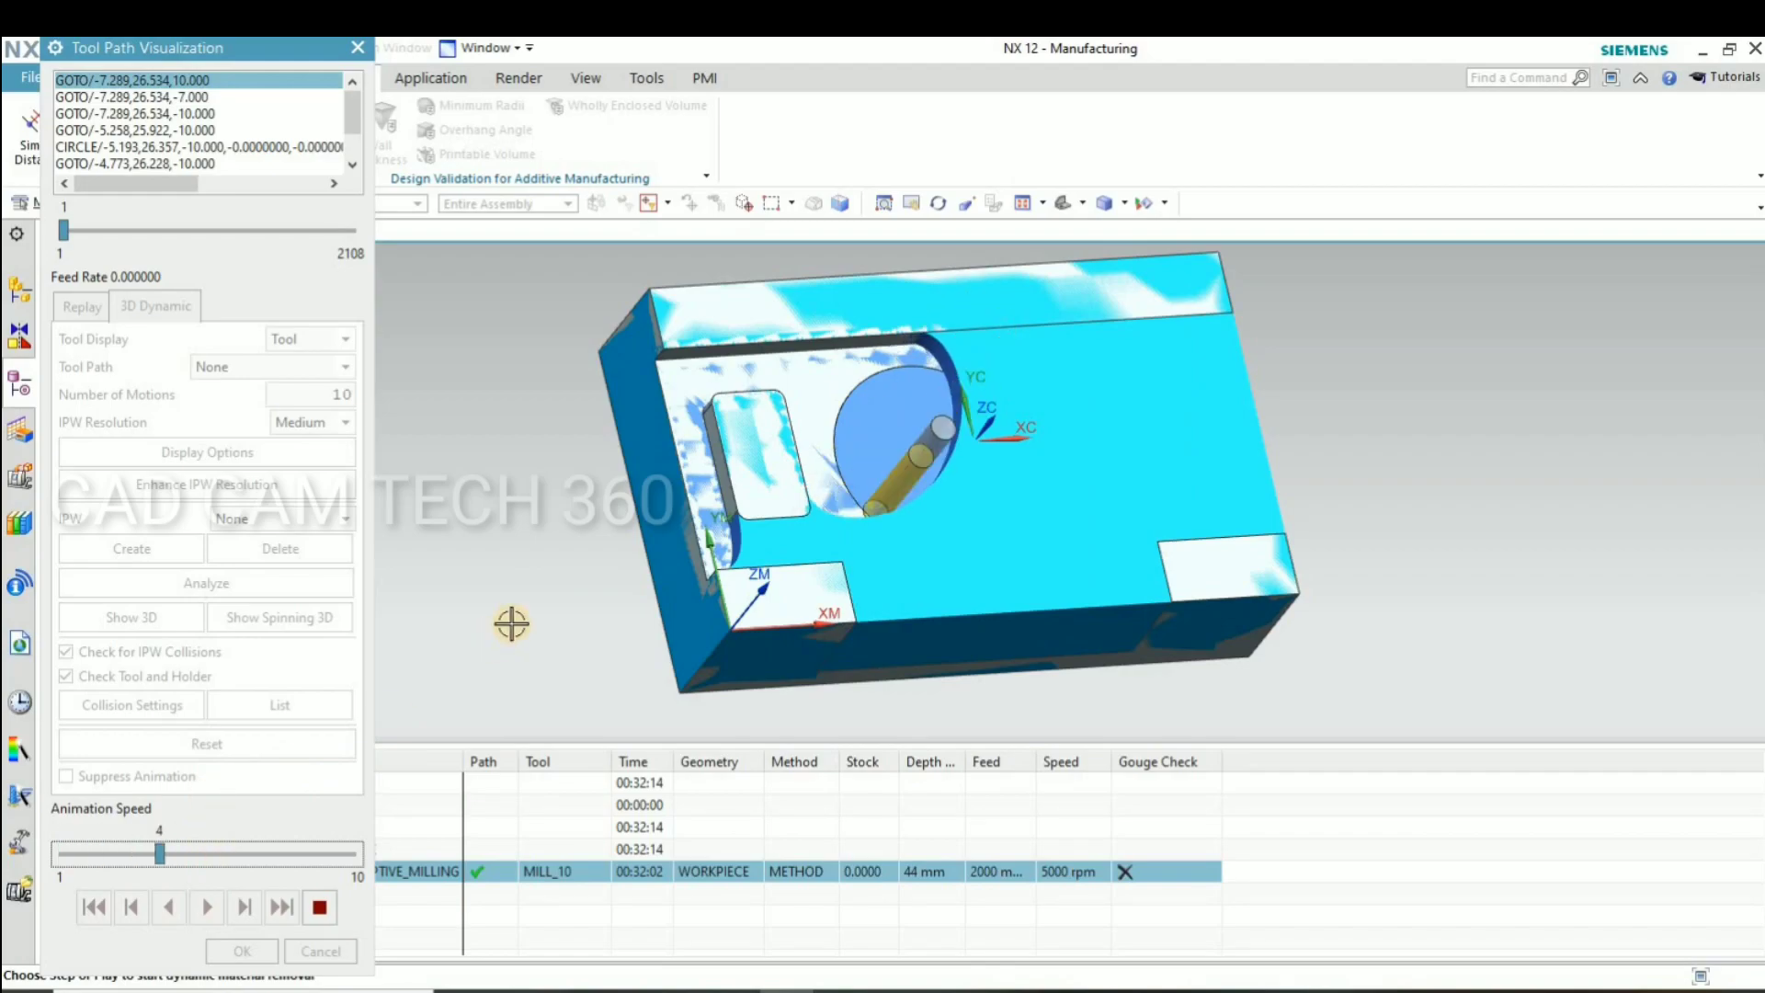
middle_drag(551, 591, 589, 599)
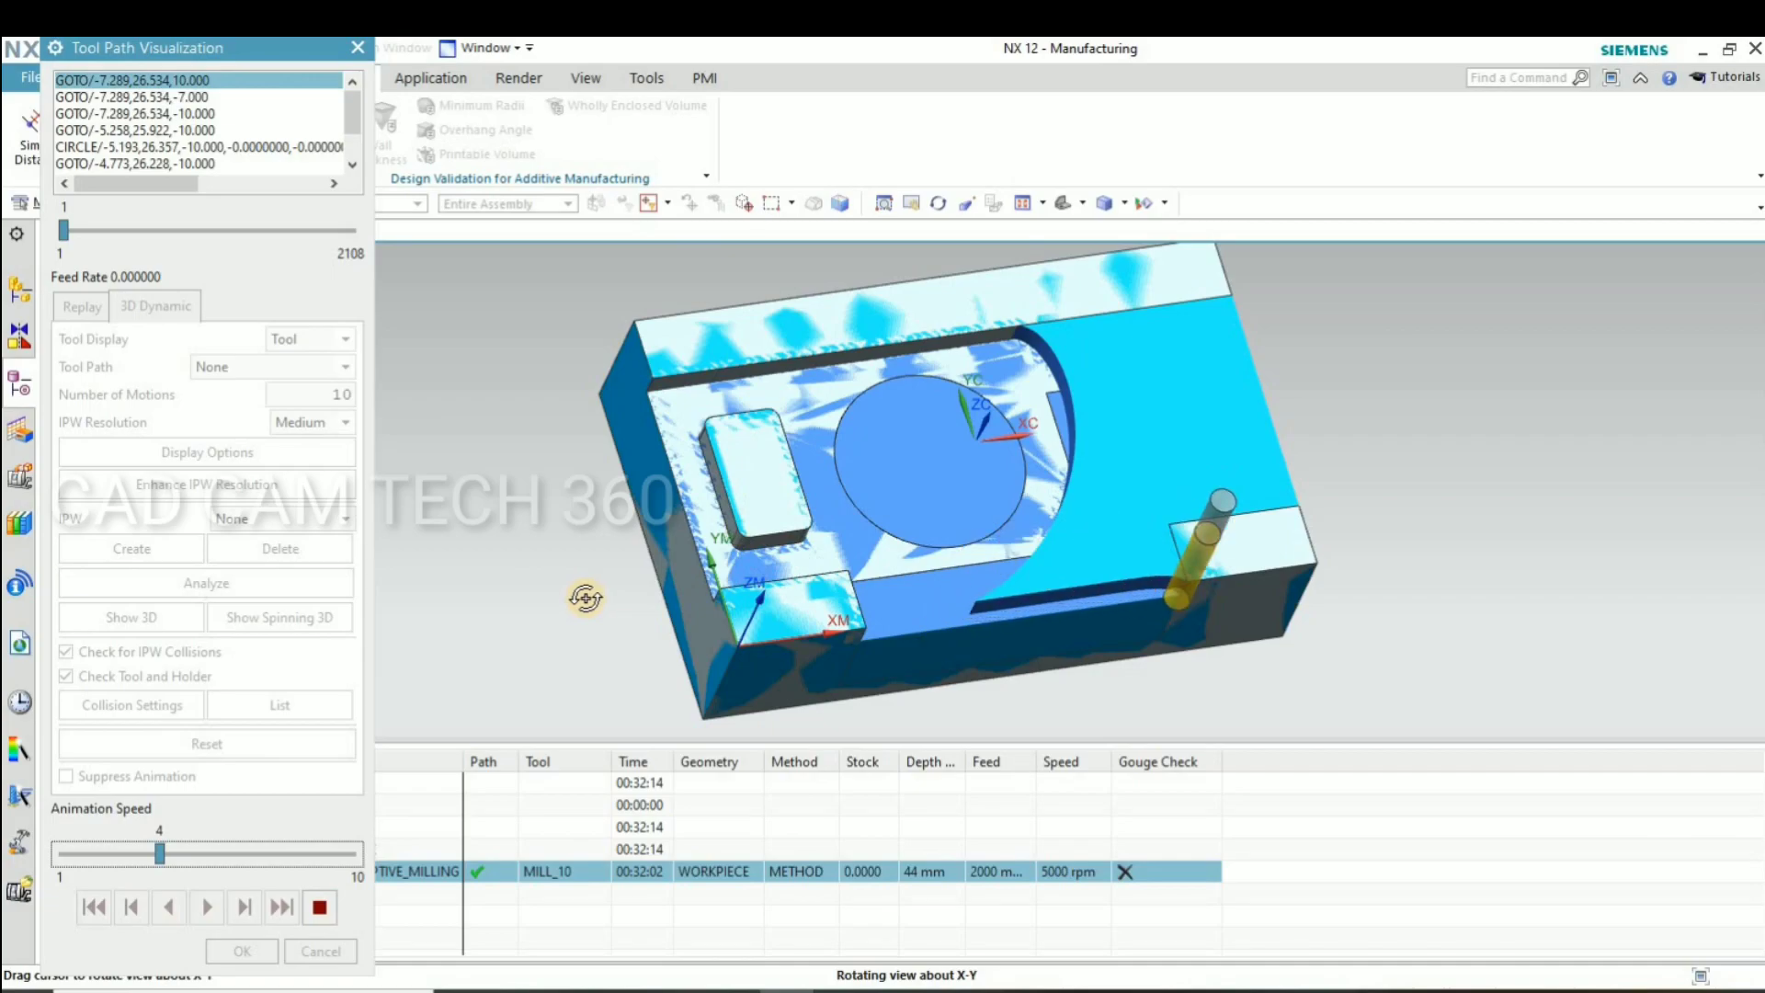
middle_drag(587, 597, 571, 585)
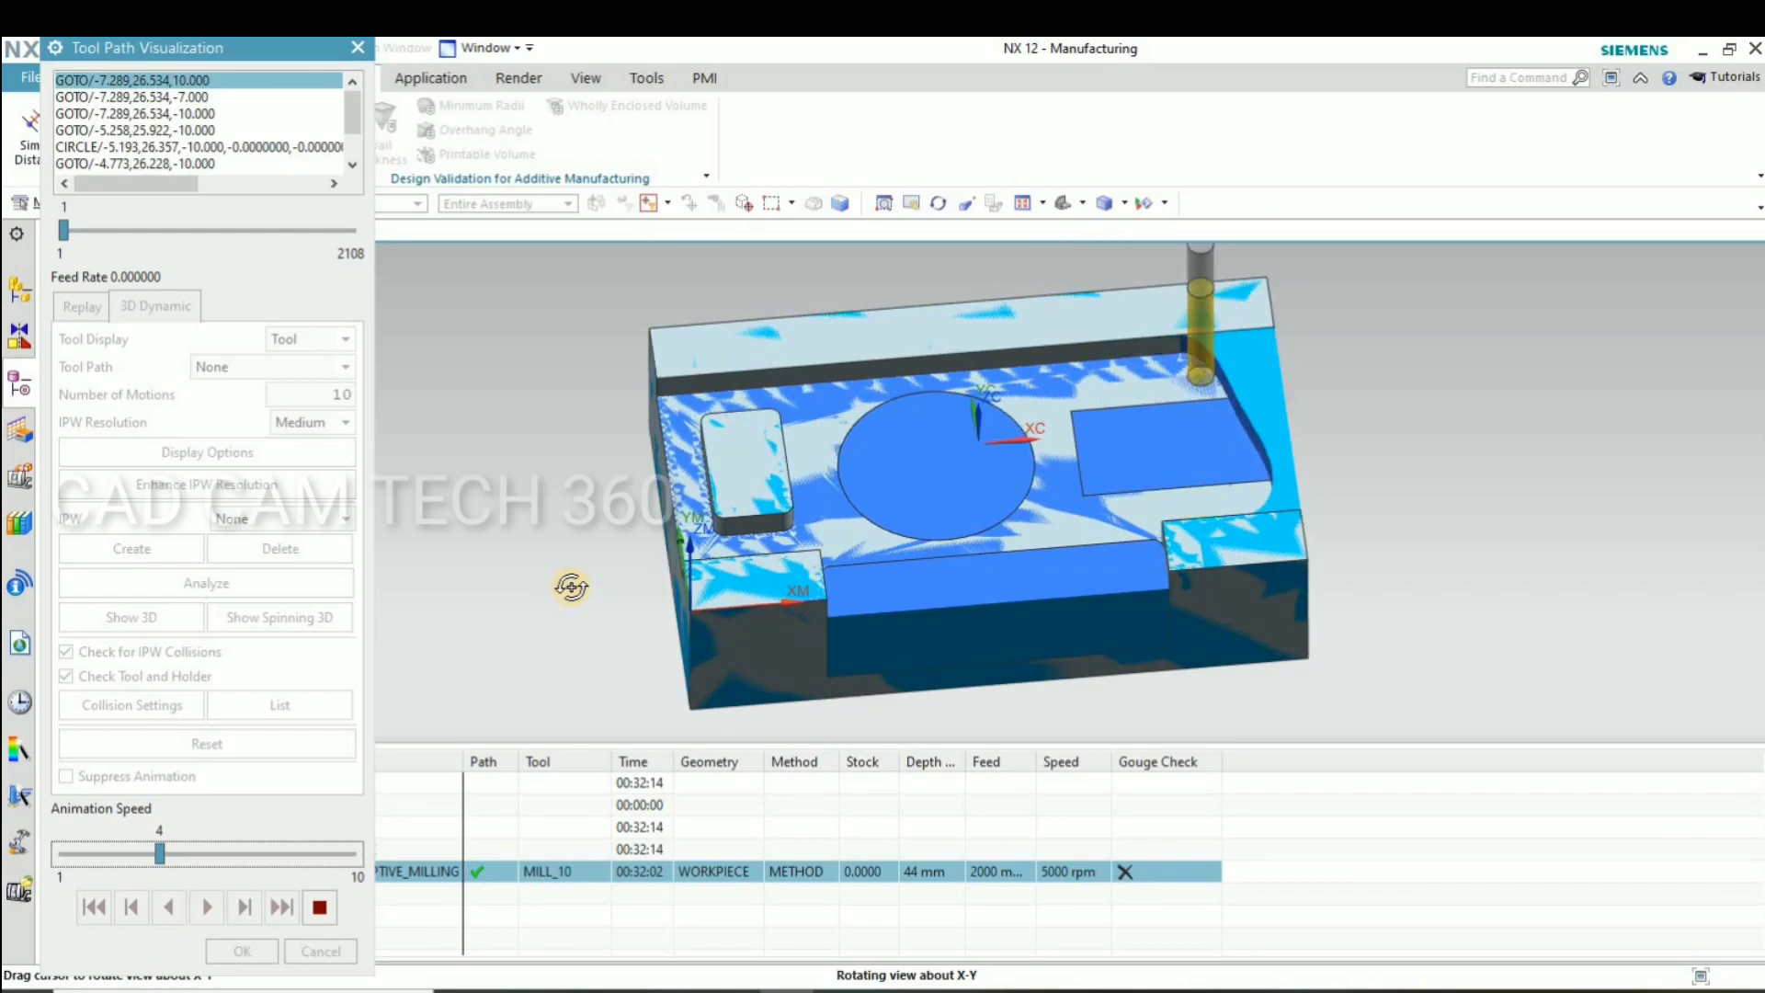
mouse_move(571, 585)
middle_down()
mouse_move(552, 591)
mouse_move(585, 592)
mouse_move(564, 602)
middle_up()
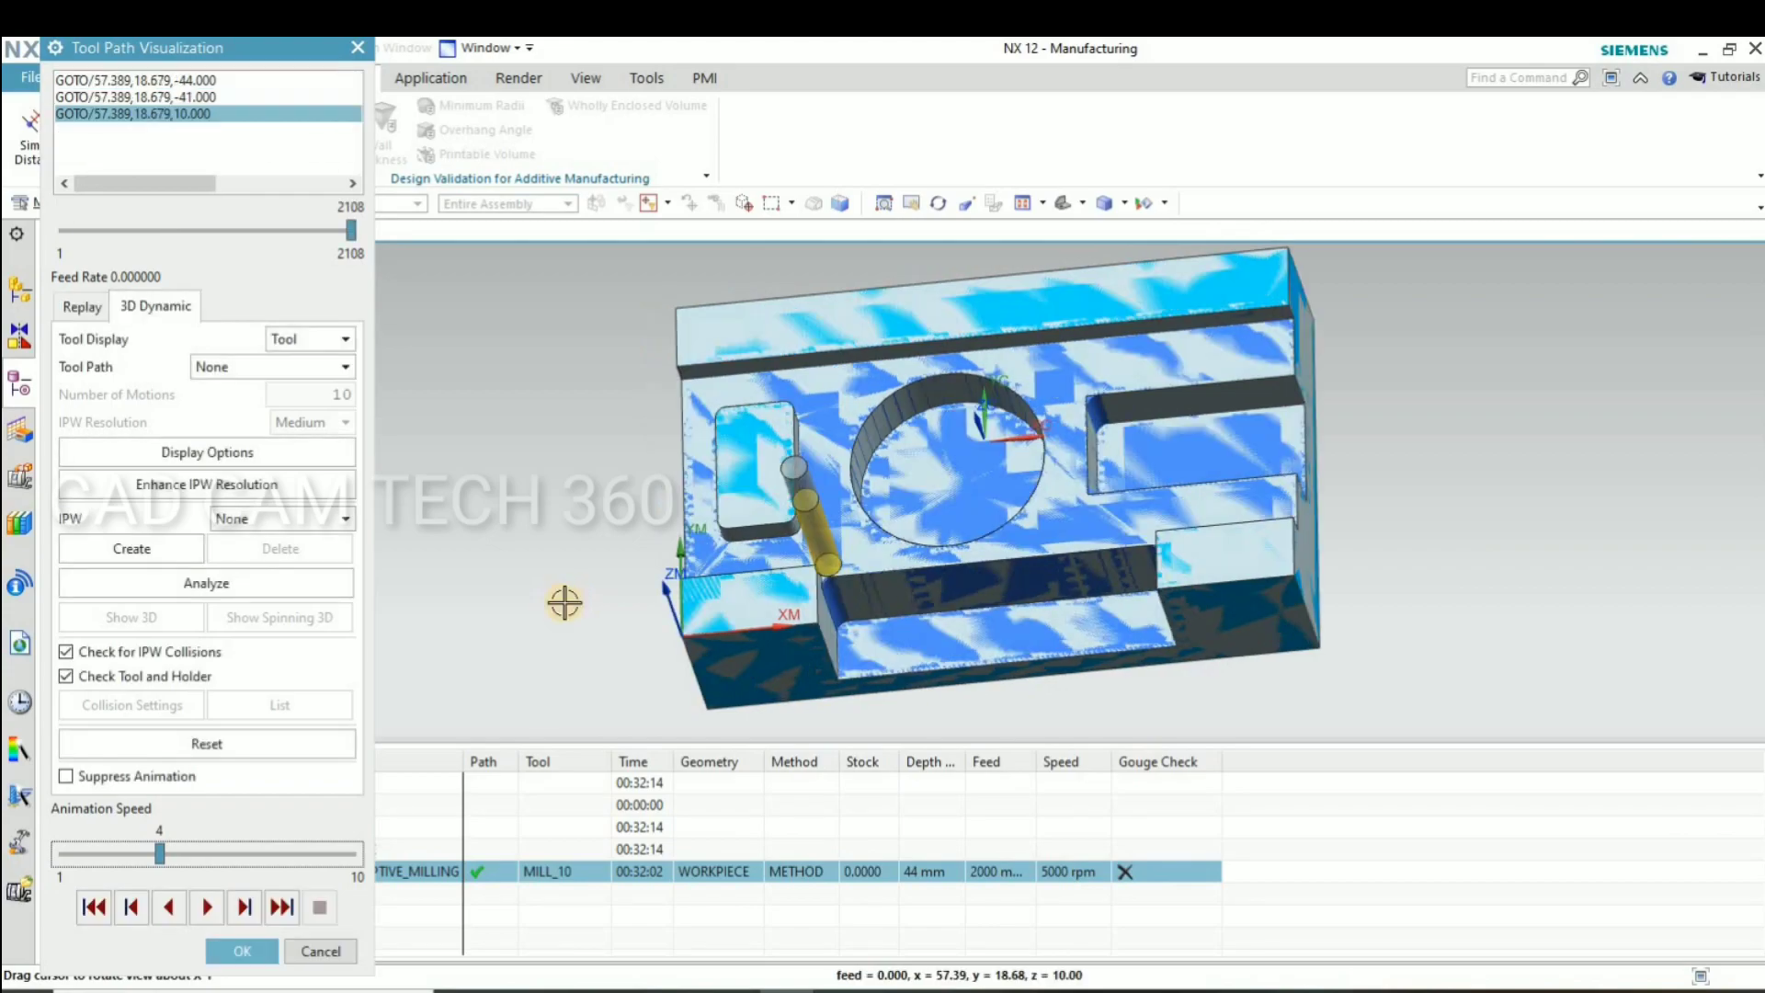
scroll(919, 579, up, 2)
mouse_move(840, 555)
middle_down()
mouse_move(915, 579)
mouse_move(837, 573)
mouse_move(777, 622)
middle_up()
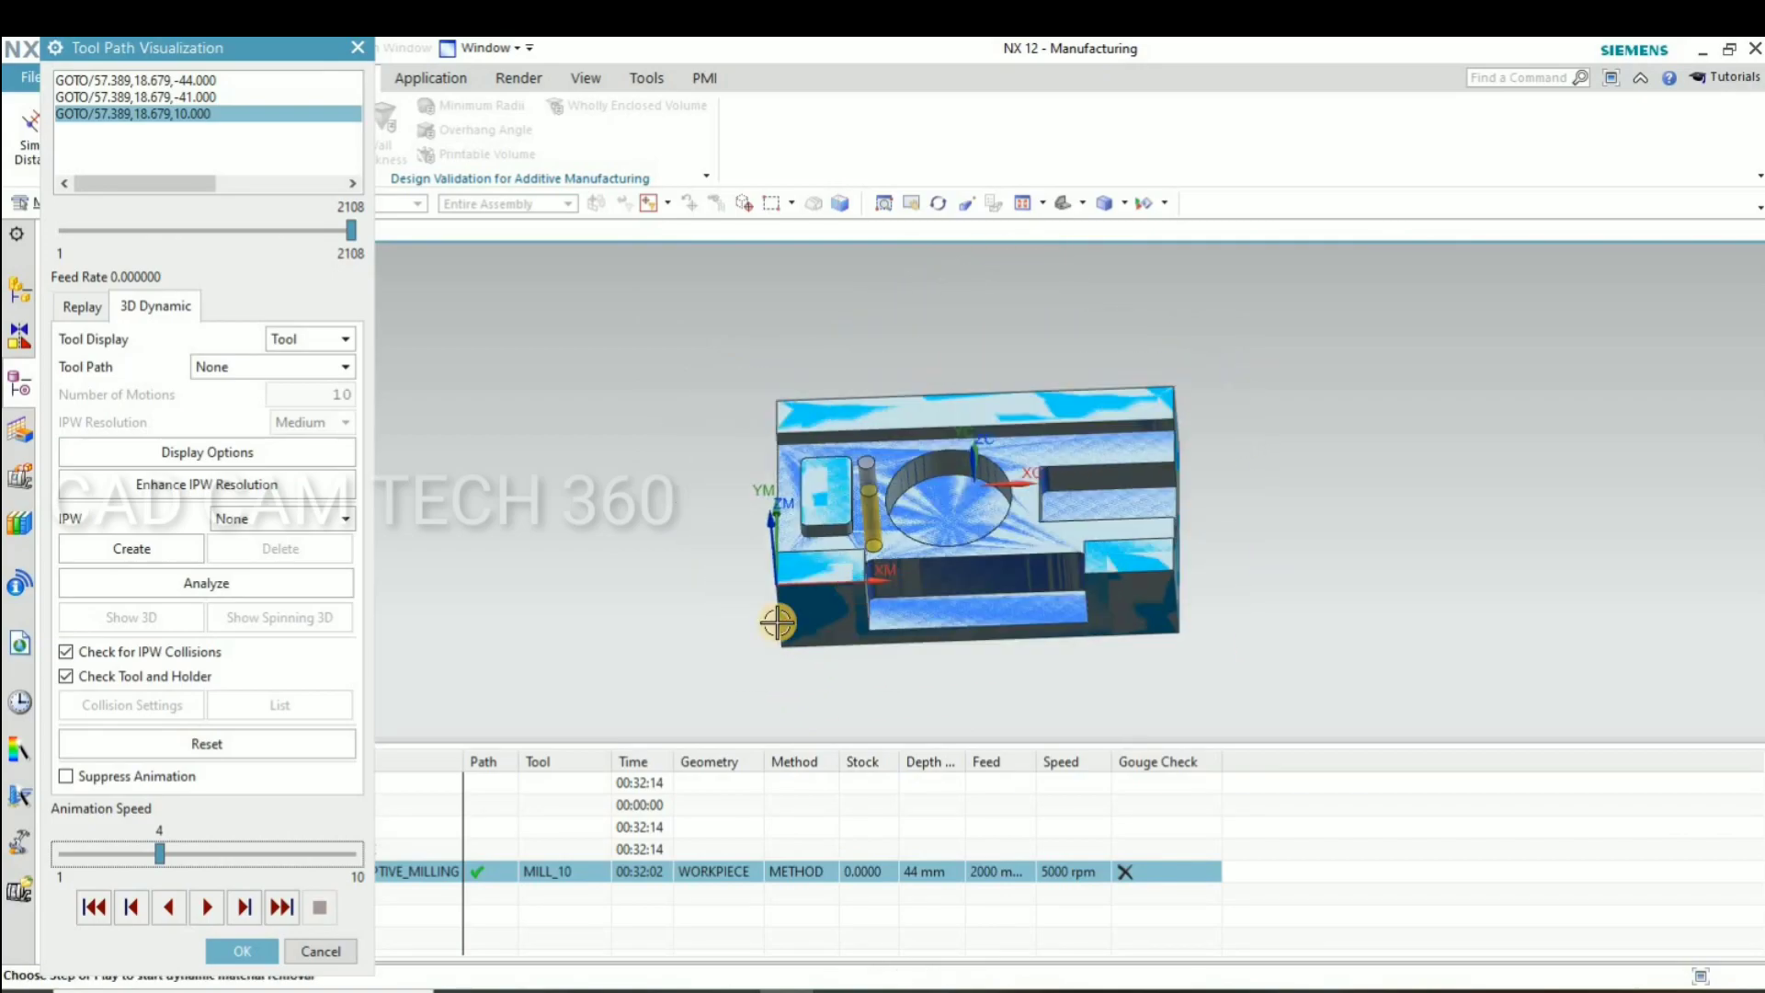
Close the simulation, refresh the view to clear the toolpath, and reorient the part
click(250, 945)
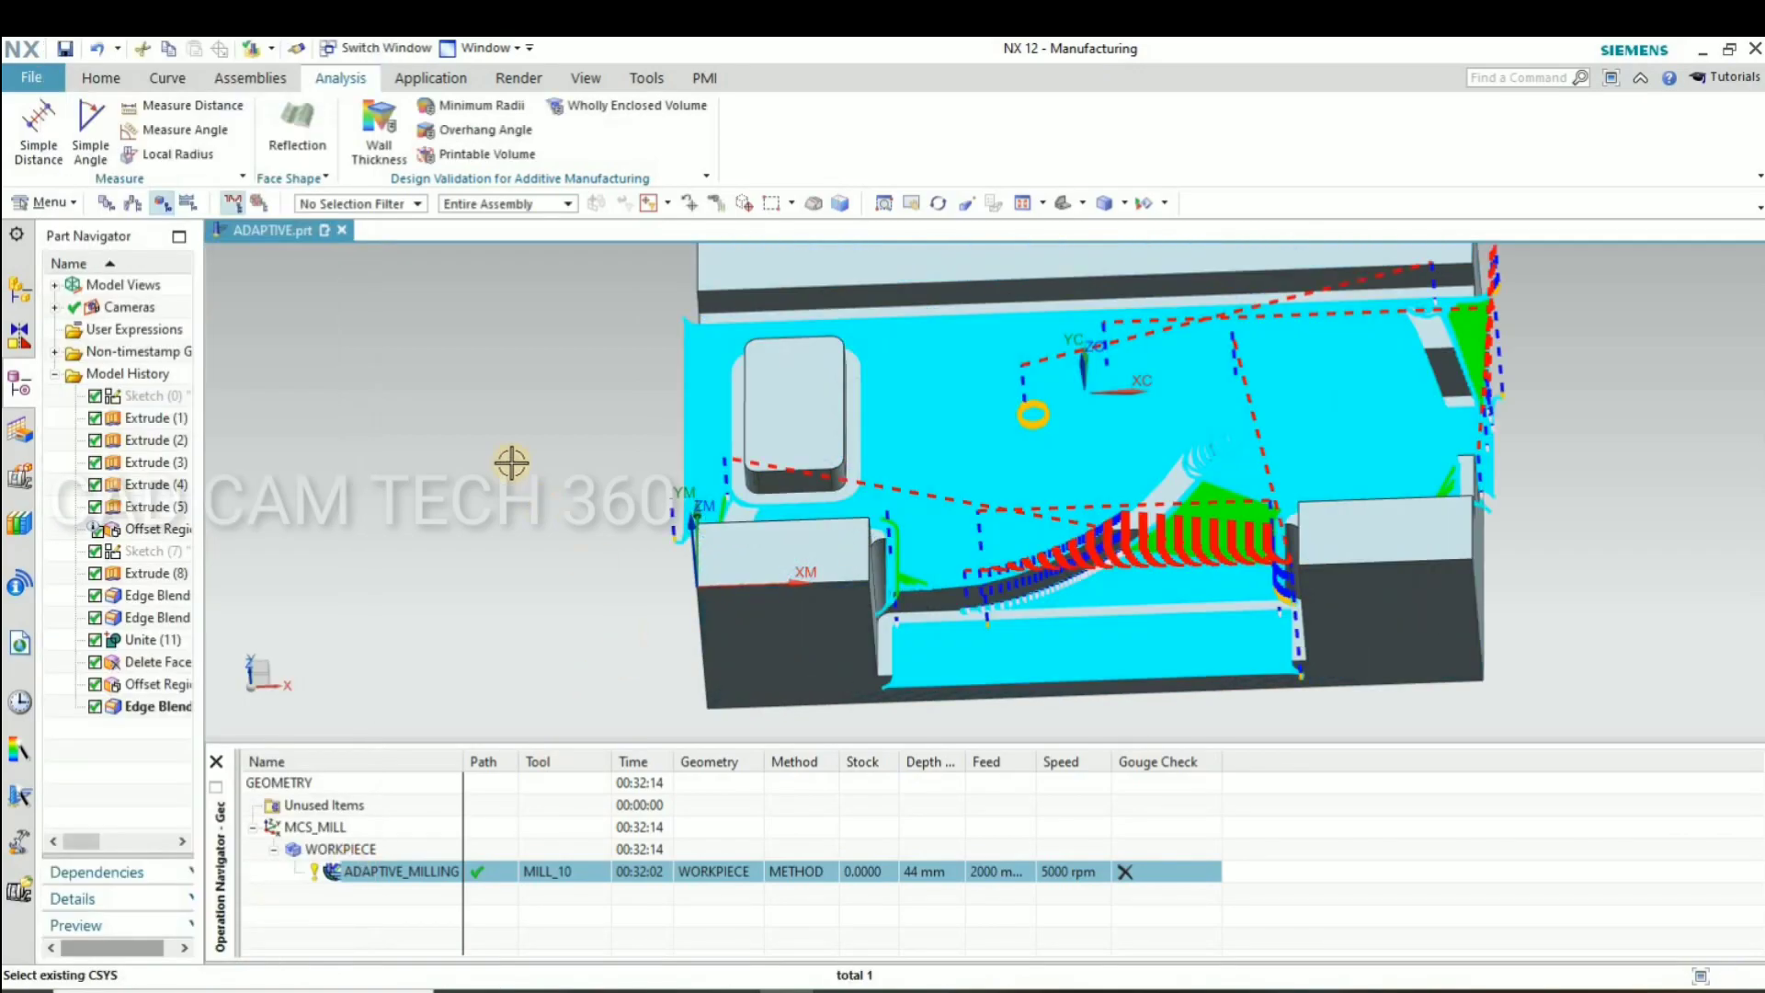
right_click(539, 464)
click(569, 557)
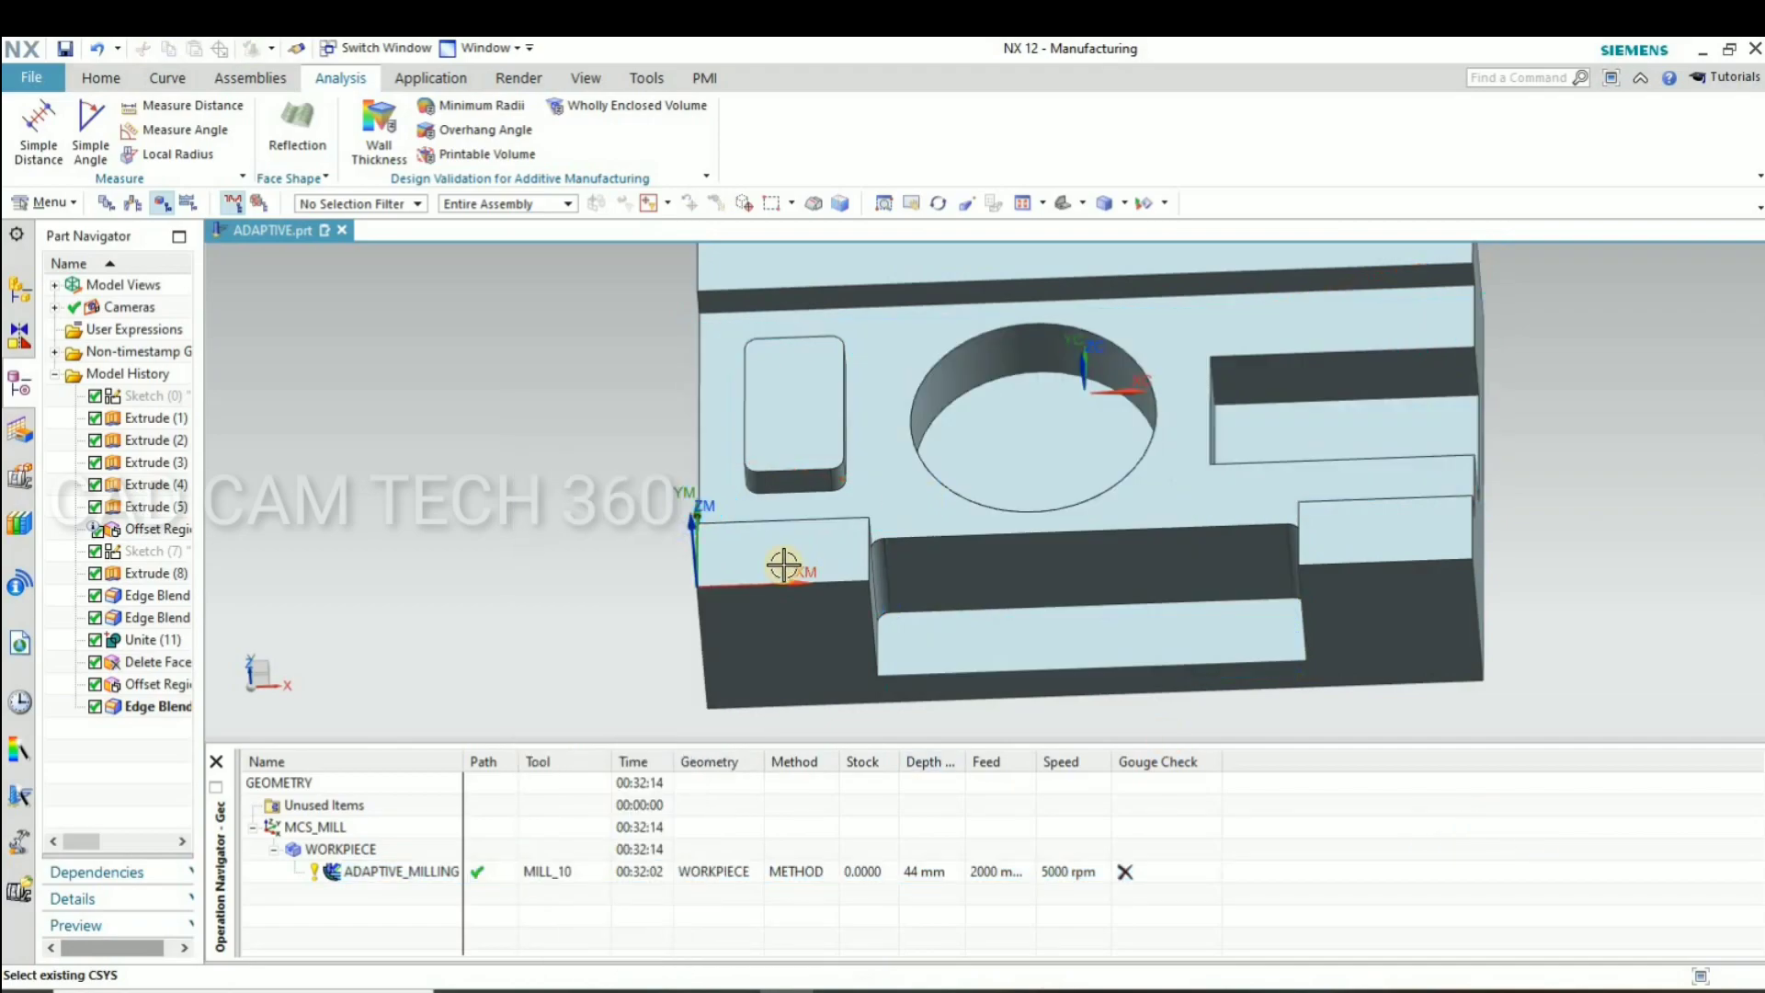
drag(784, 565, 688, 622)
middle_drag(687, 621, 411, 882)
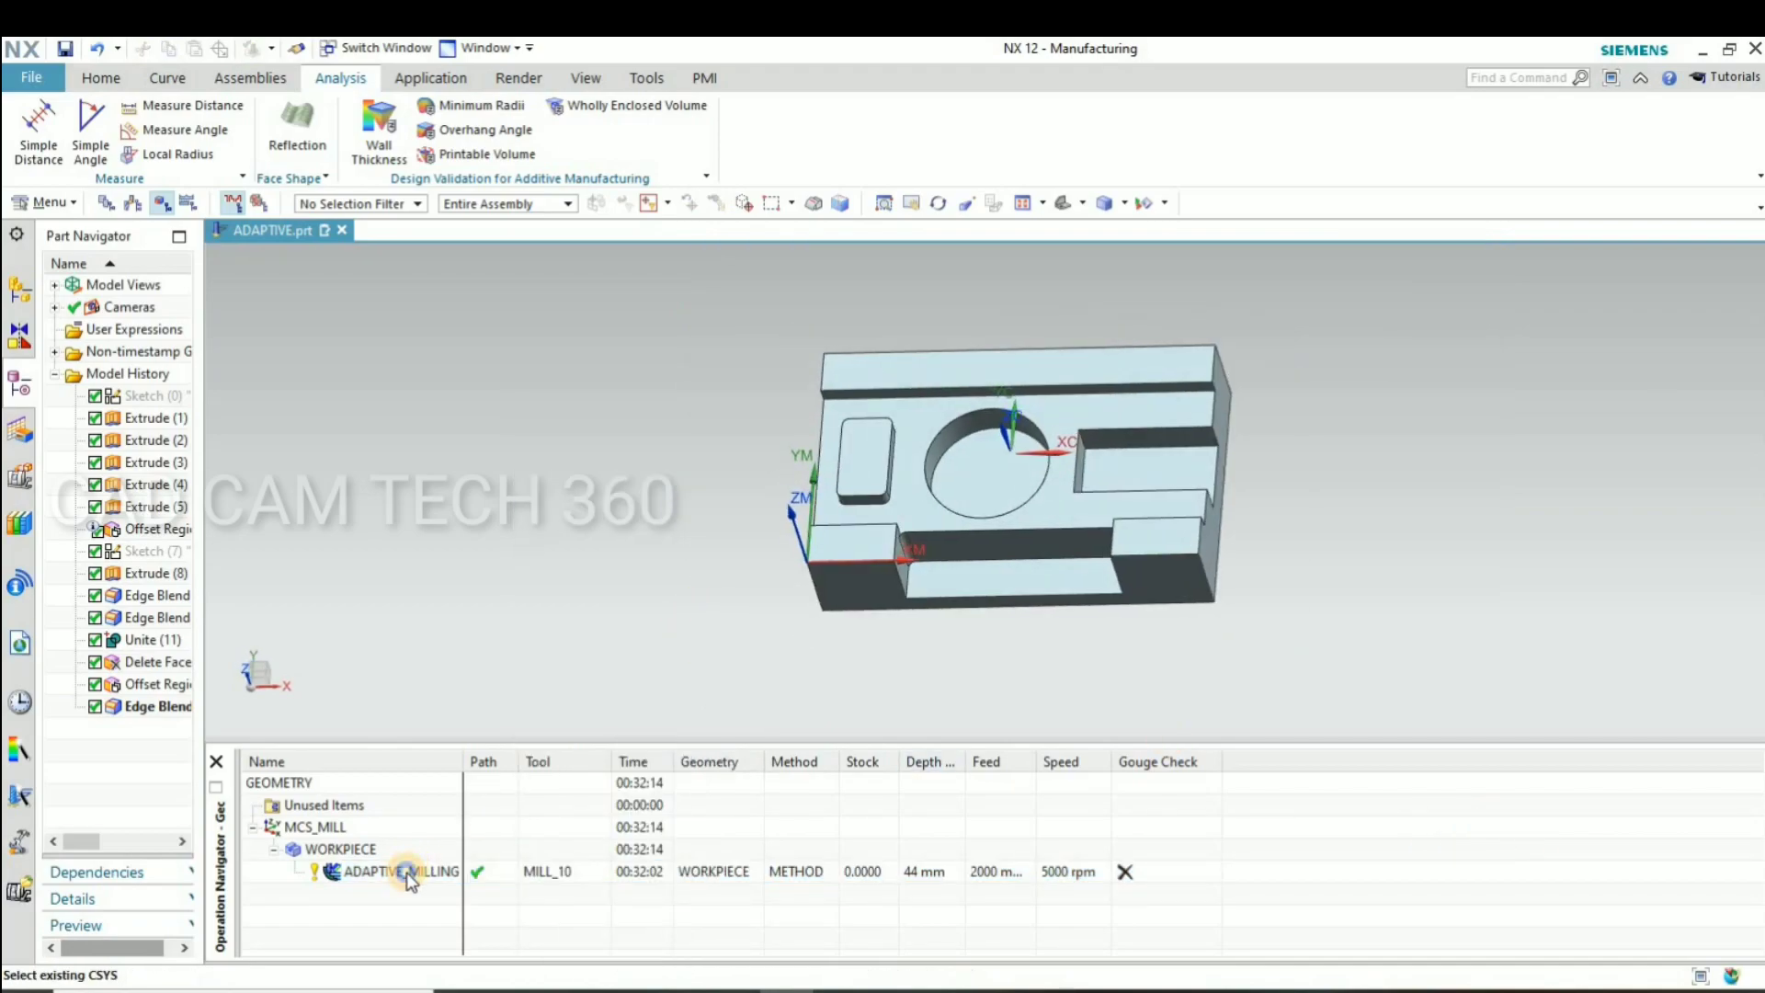
Insert a new Cavity Mill operation named CAVITY_MILL under WORKPIECE
right_click(410, 883)
mouse_move(458, 610)
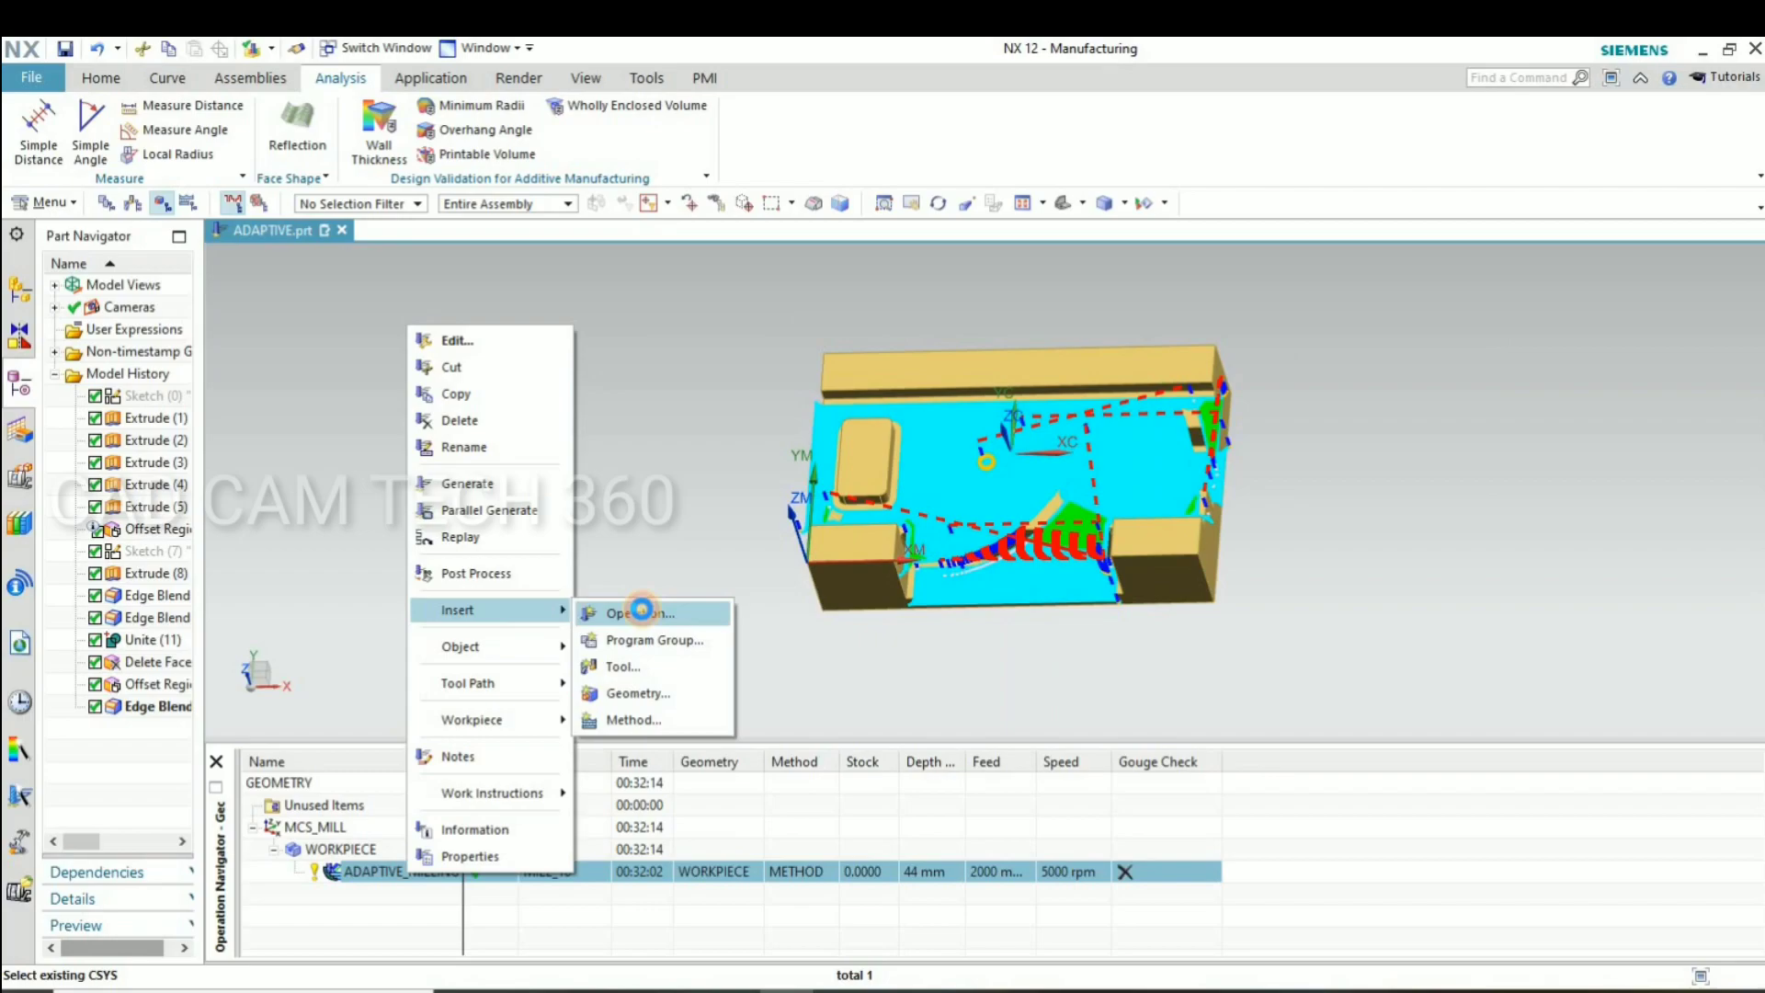
click(634, 610)
click(114, 195)
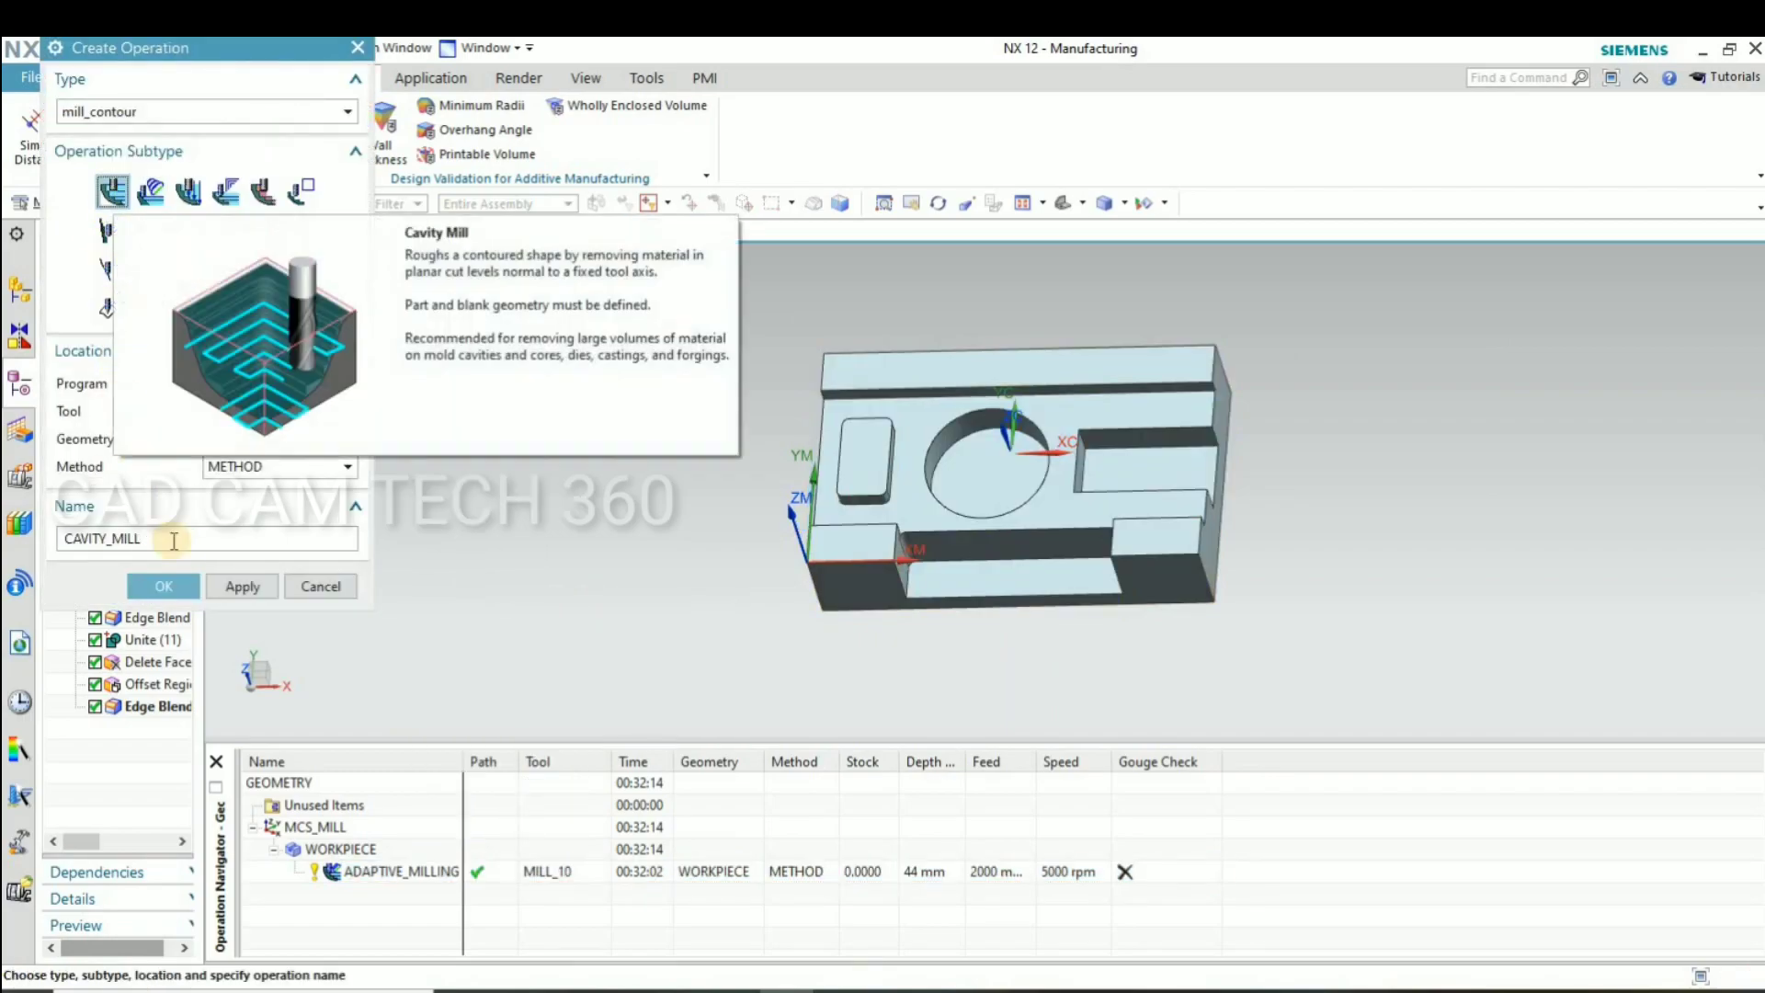
click(162, 588)
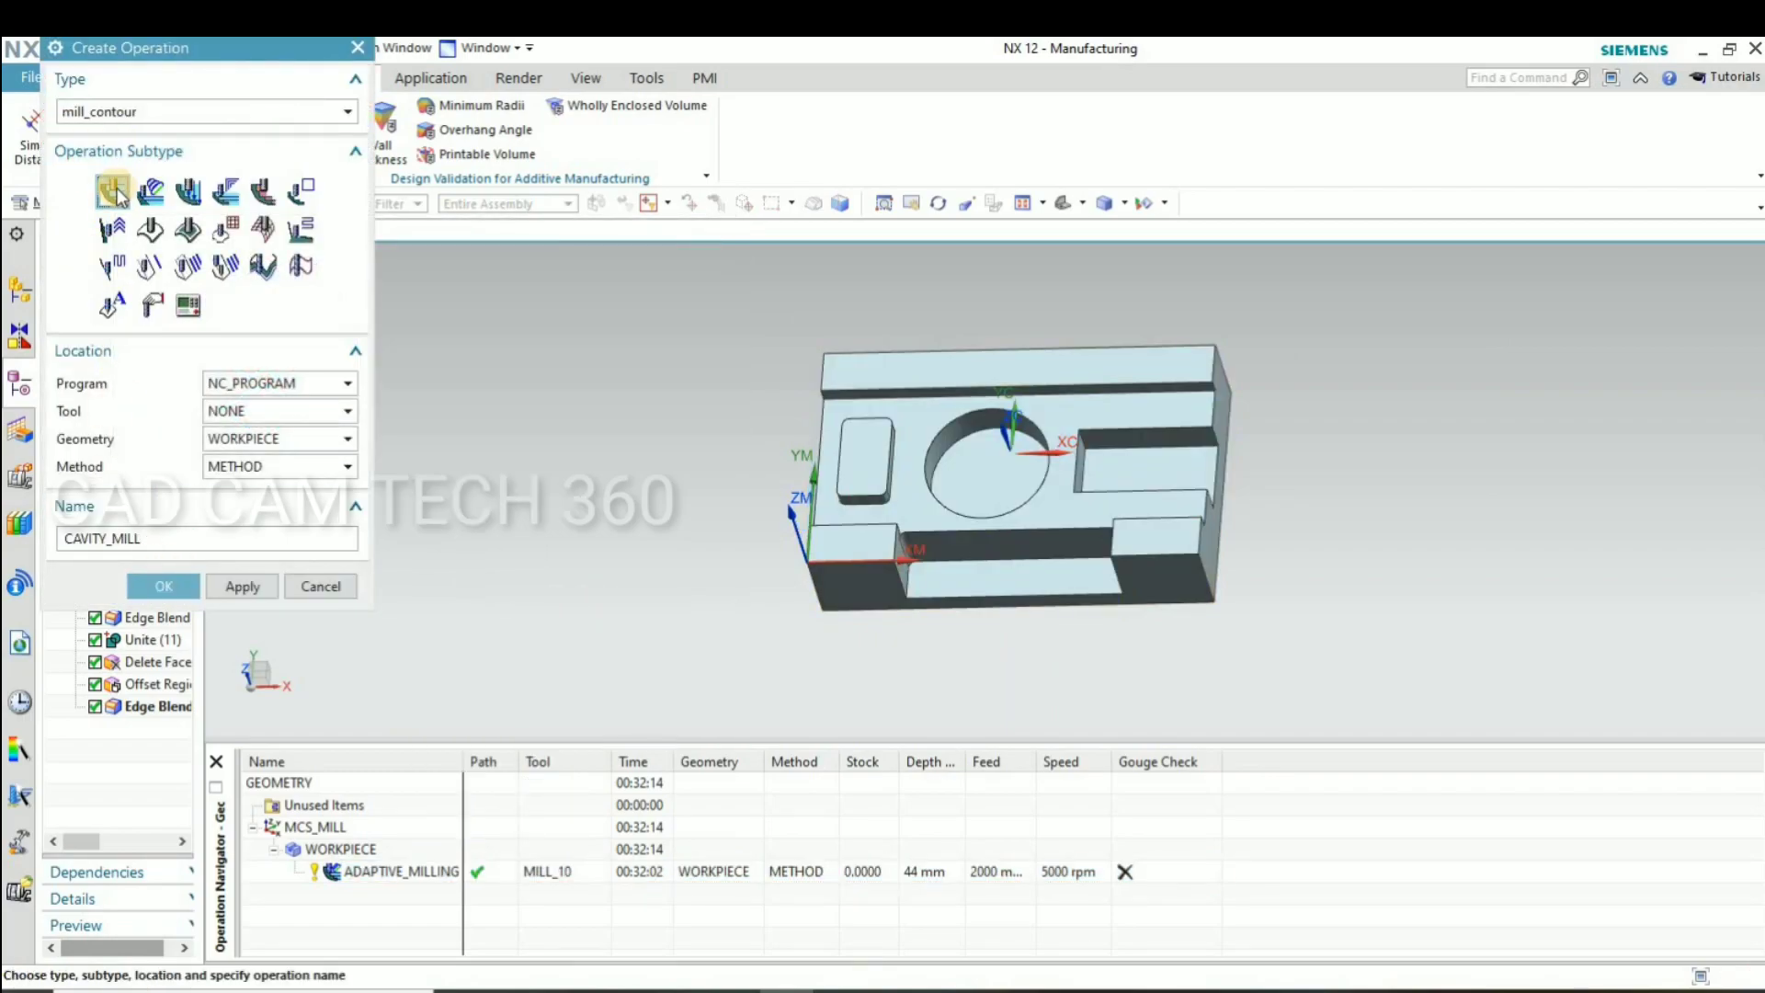
Create CAVITY_MILL and assign MILL_10 as its cutting tool
click(158, 588)
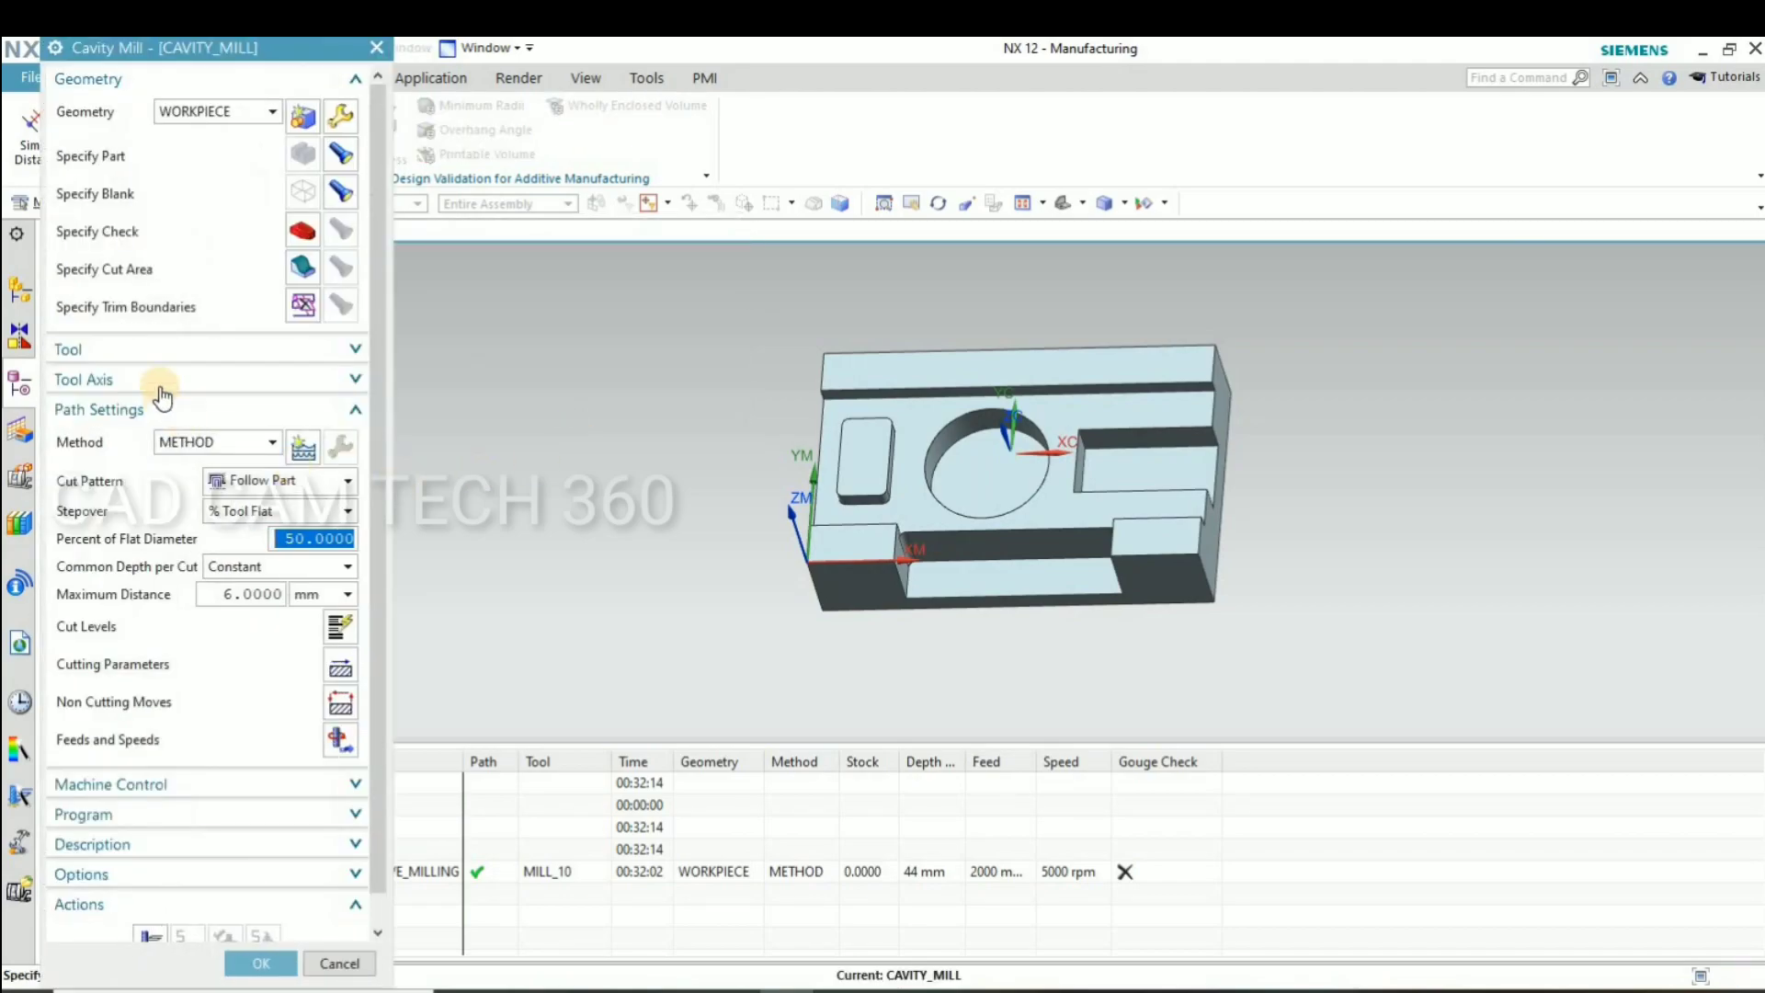
click(236, 358)
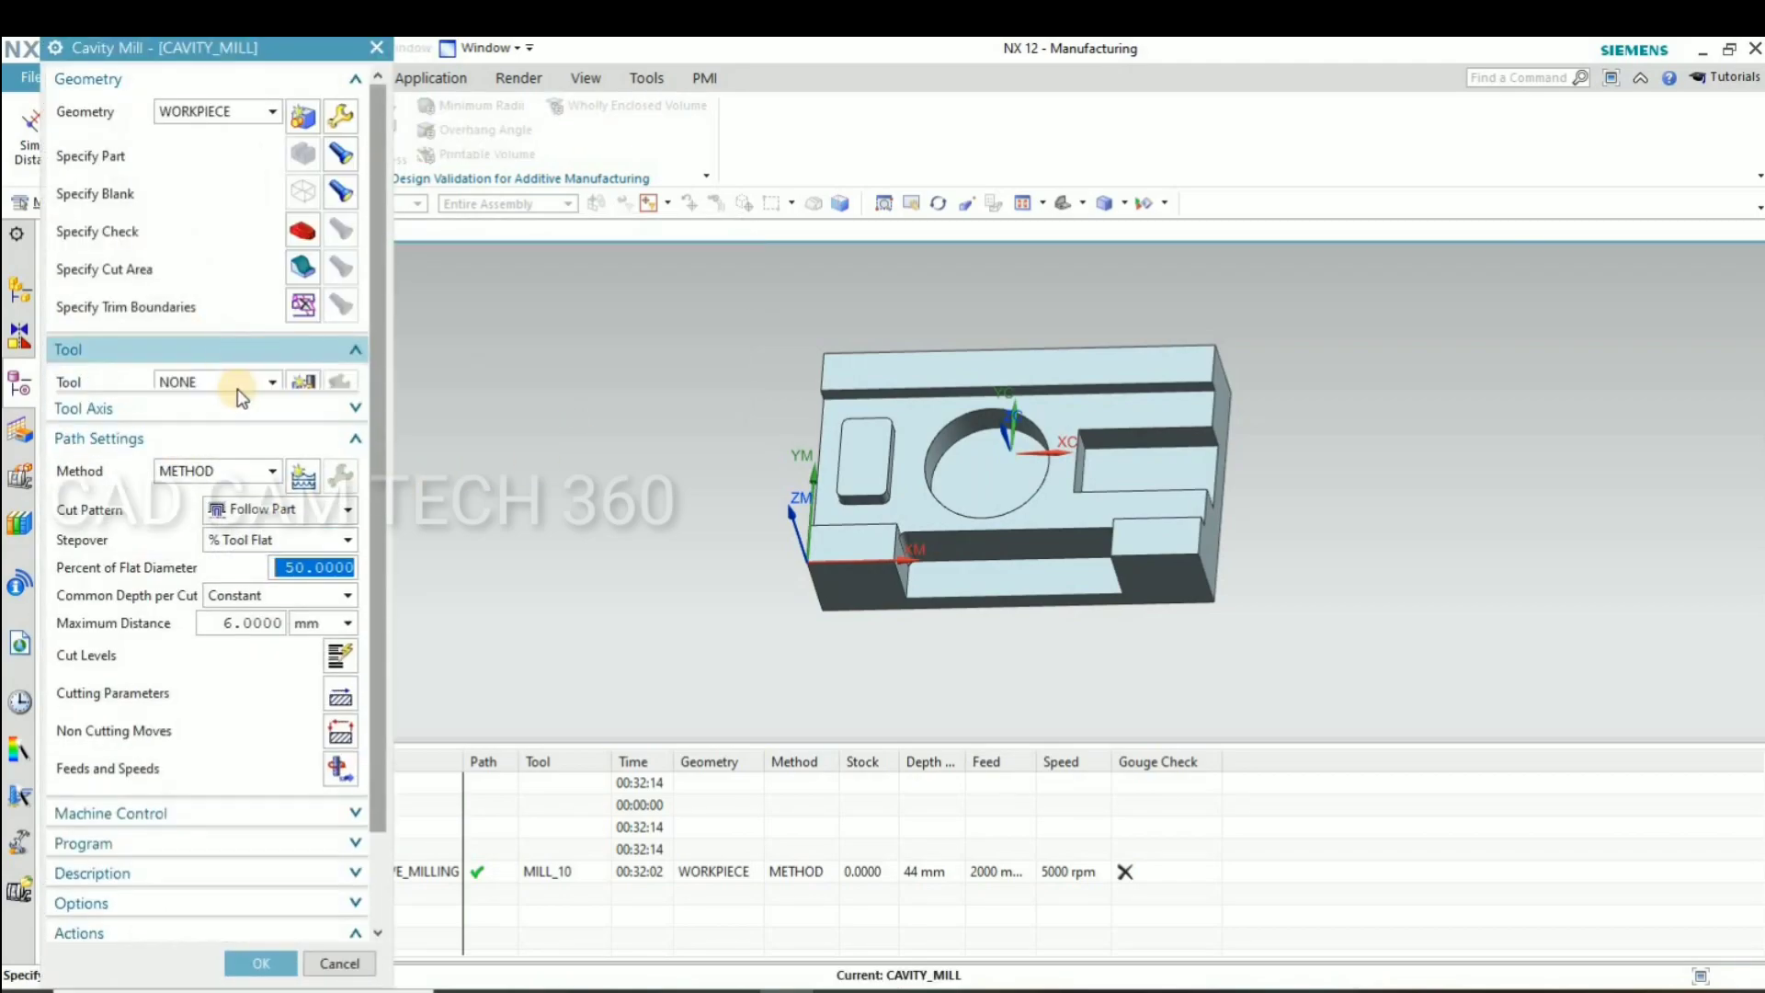
click(241, 381)
click(206, 426)
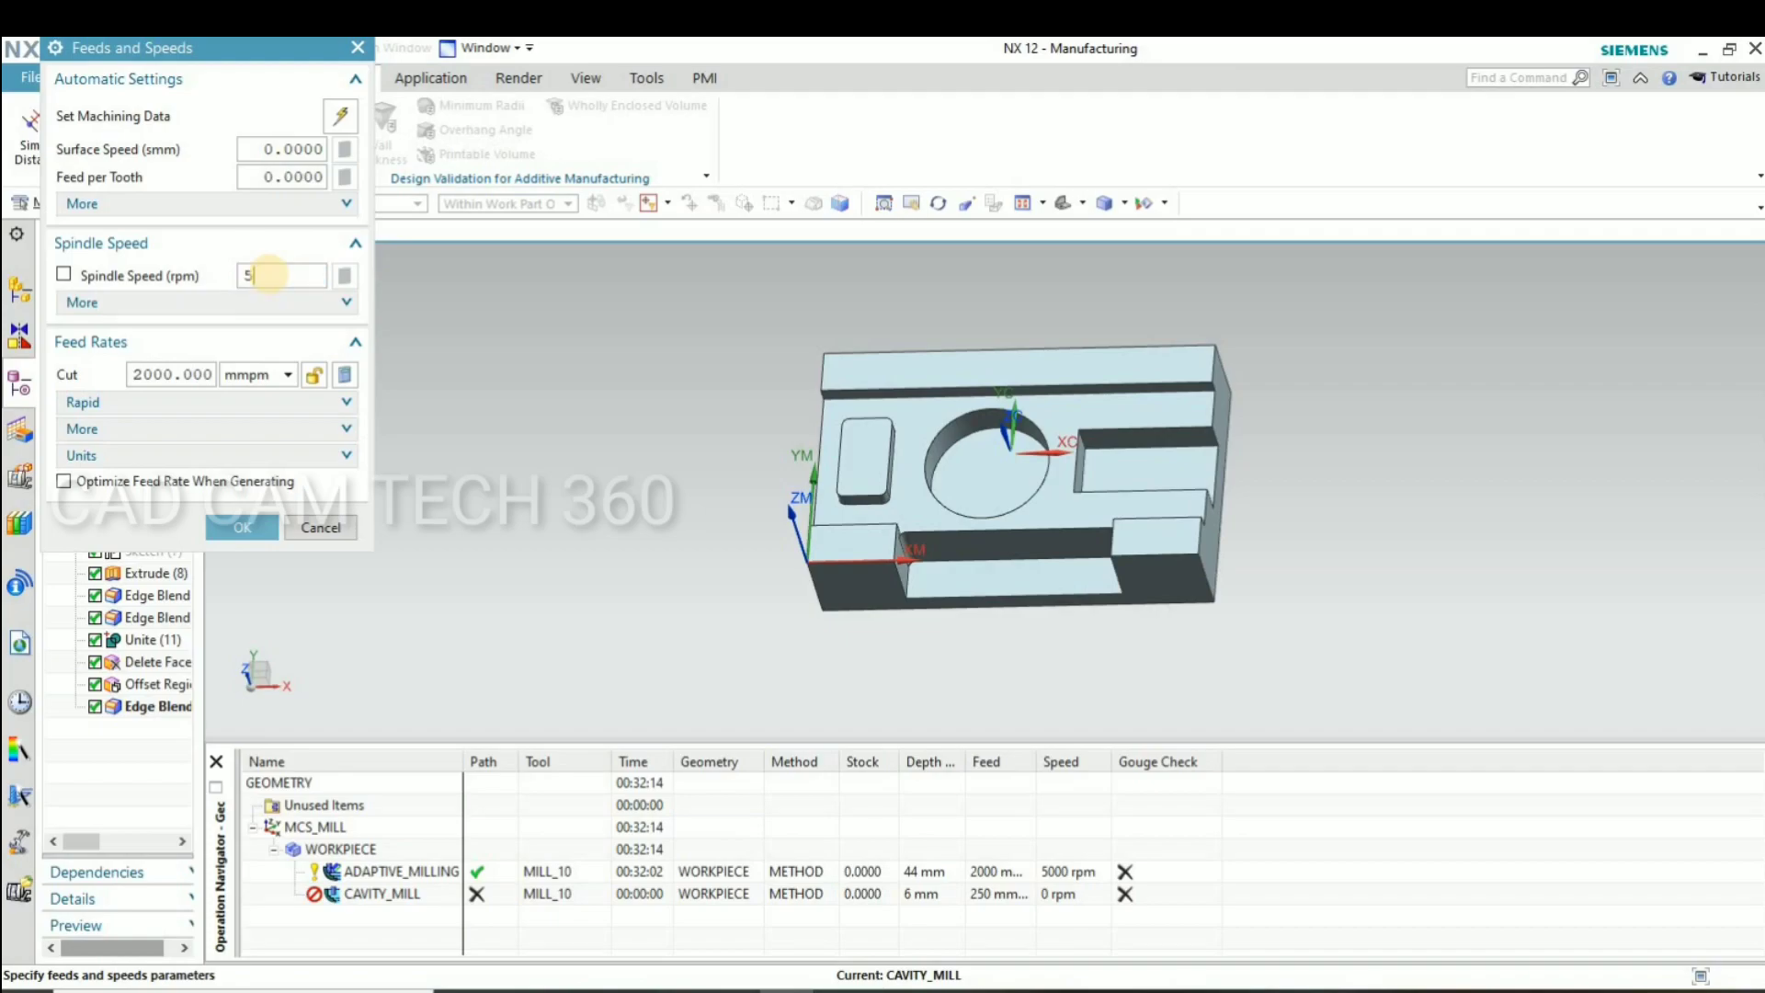
Enable spindle speed, enter surface speed 150 and feed per tooth 0.2094, recalculating to 4775 rpm
click(64, 275)
click(287, 150)
text(150)
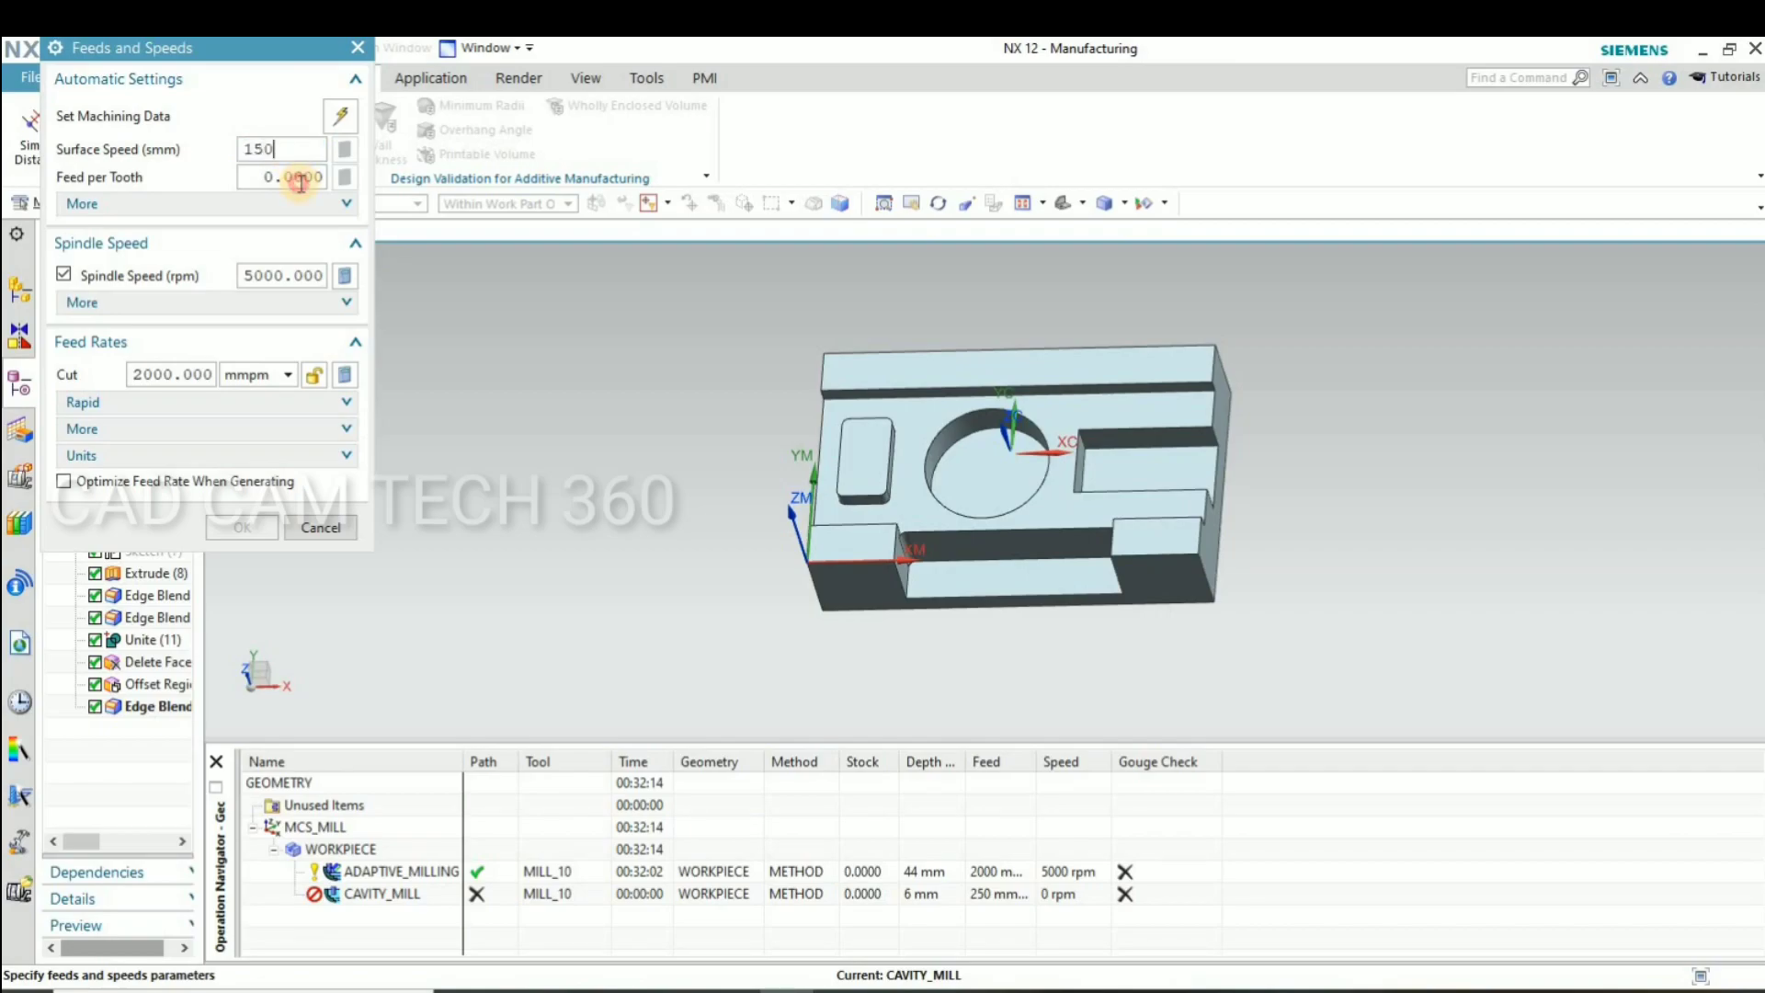
click(300, 179)
text(.15)
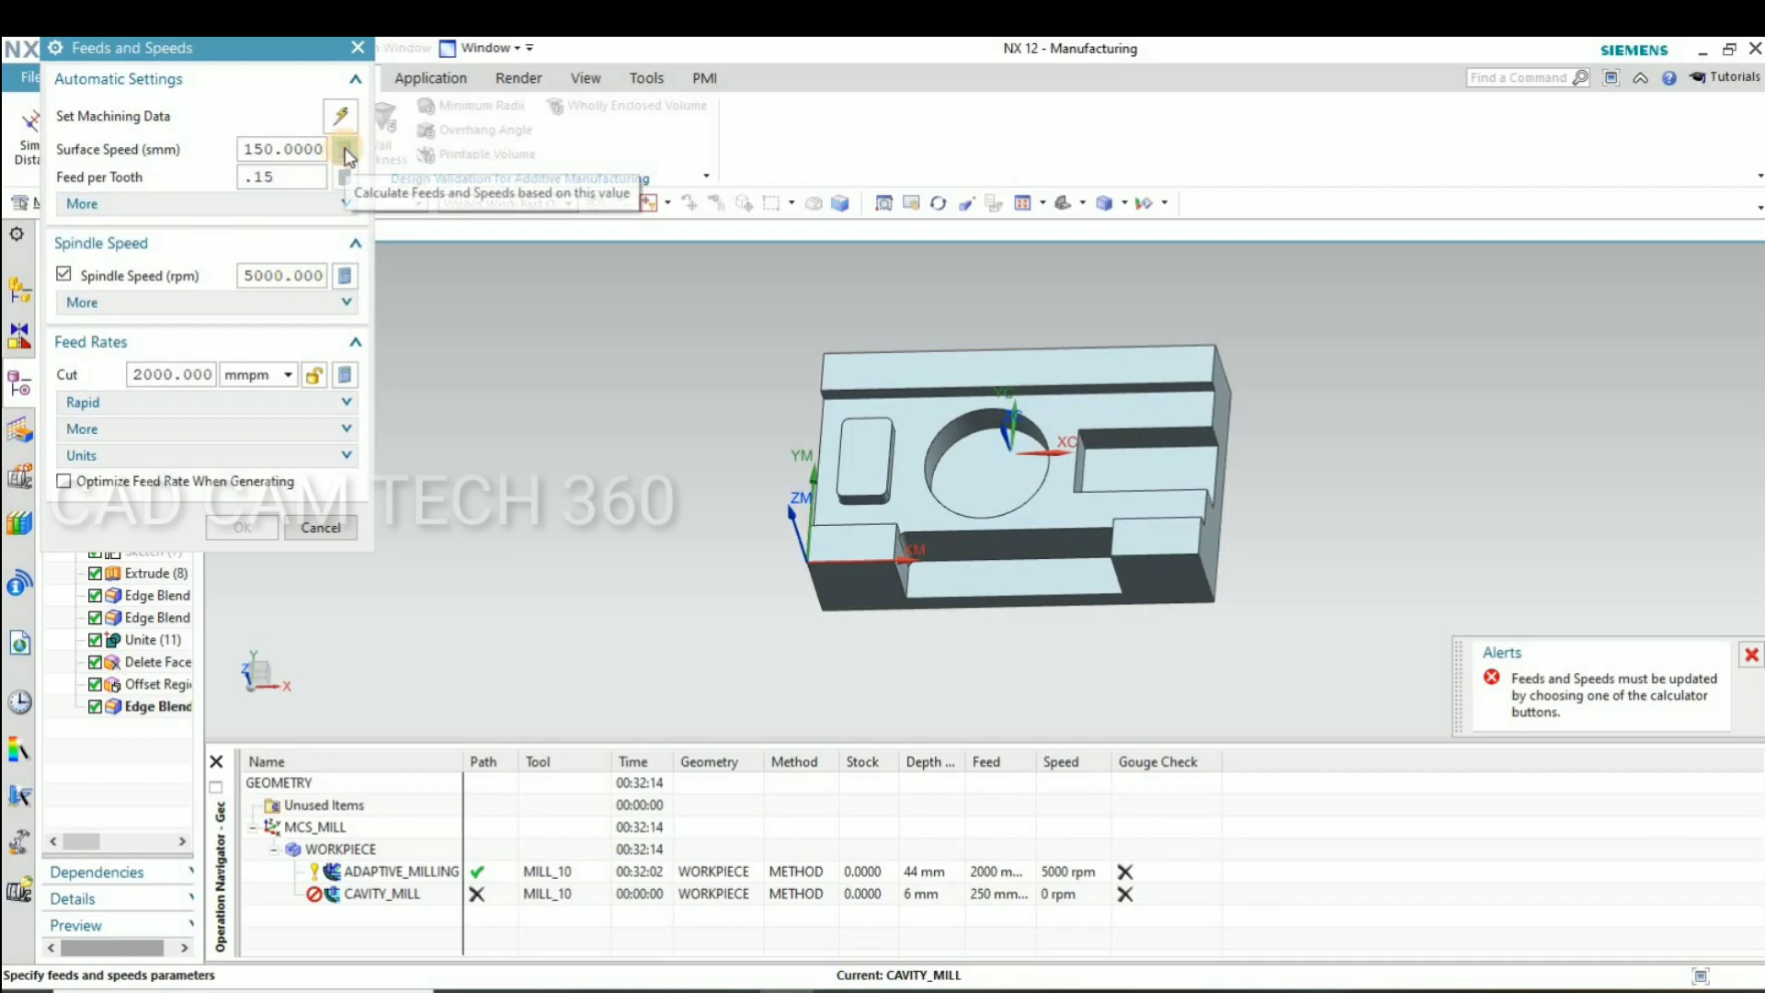
click(346, 153)
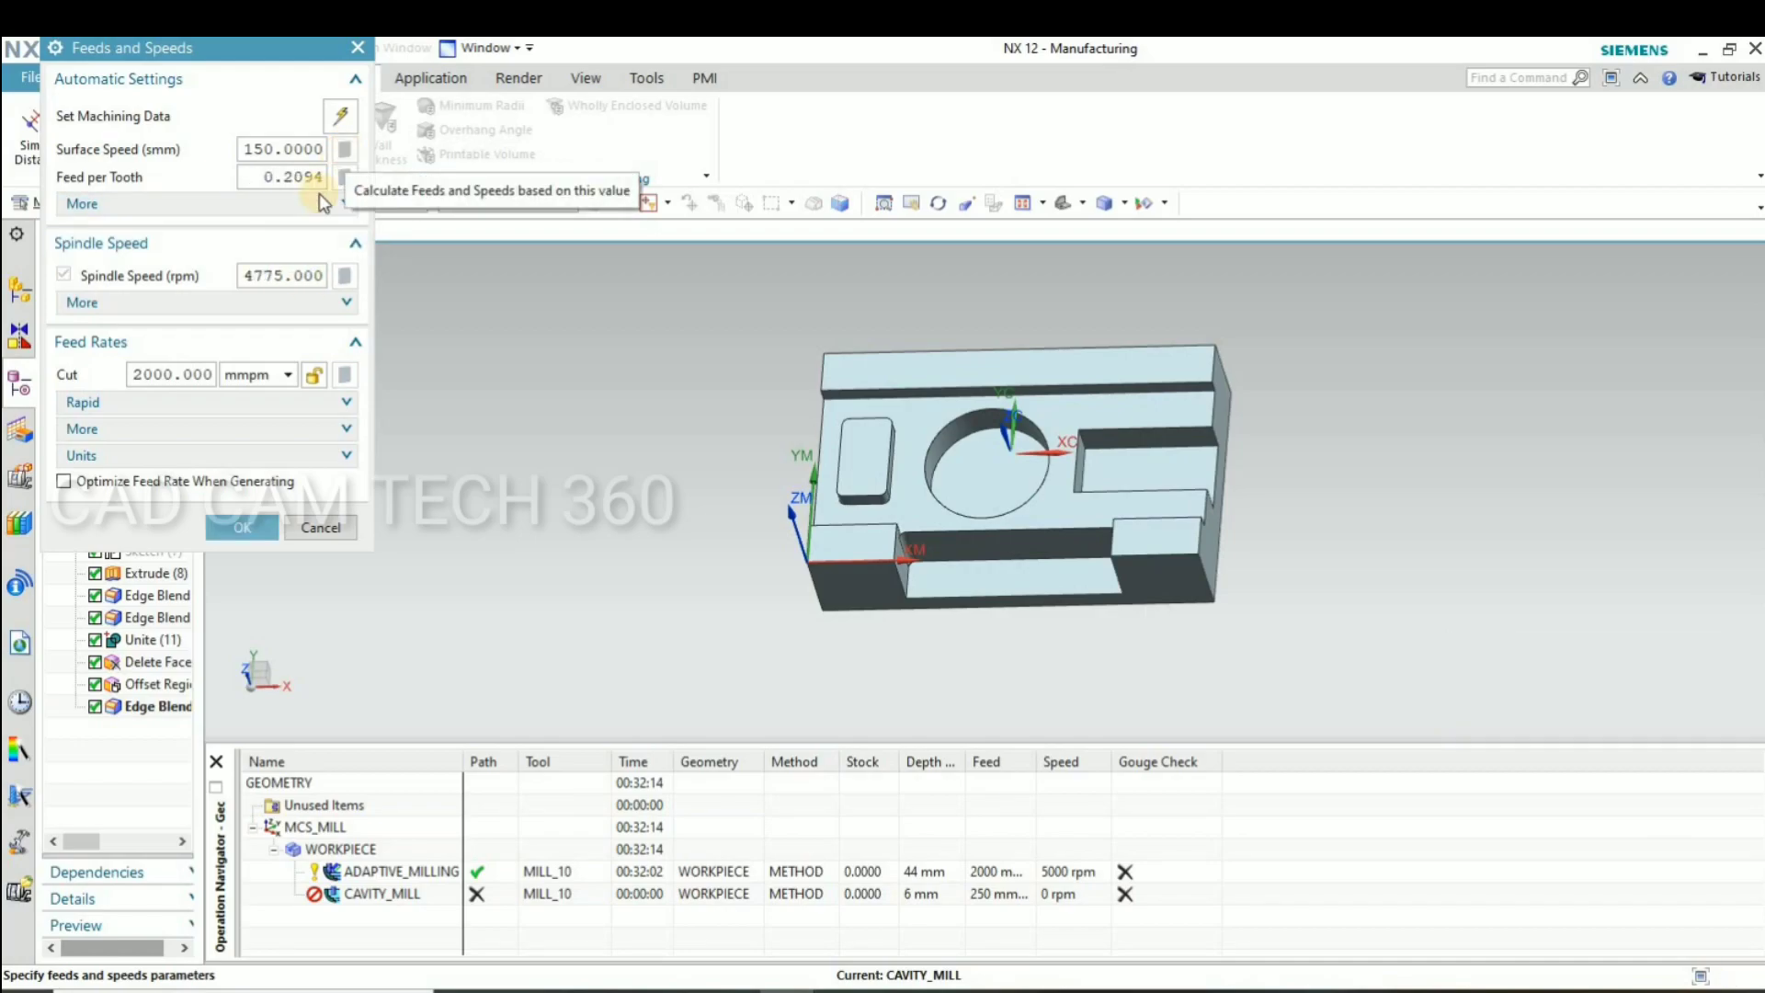
click(242, 530)
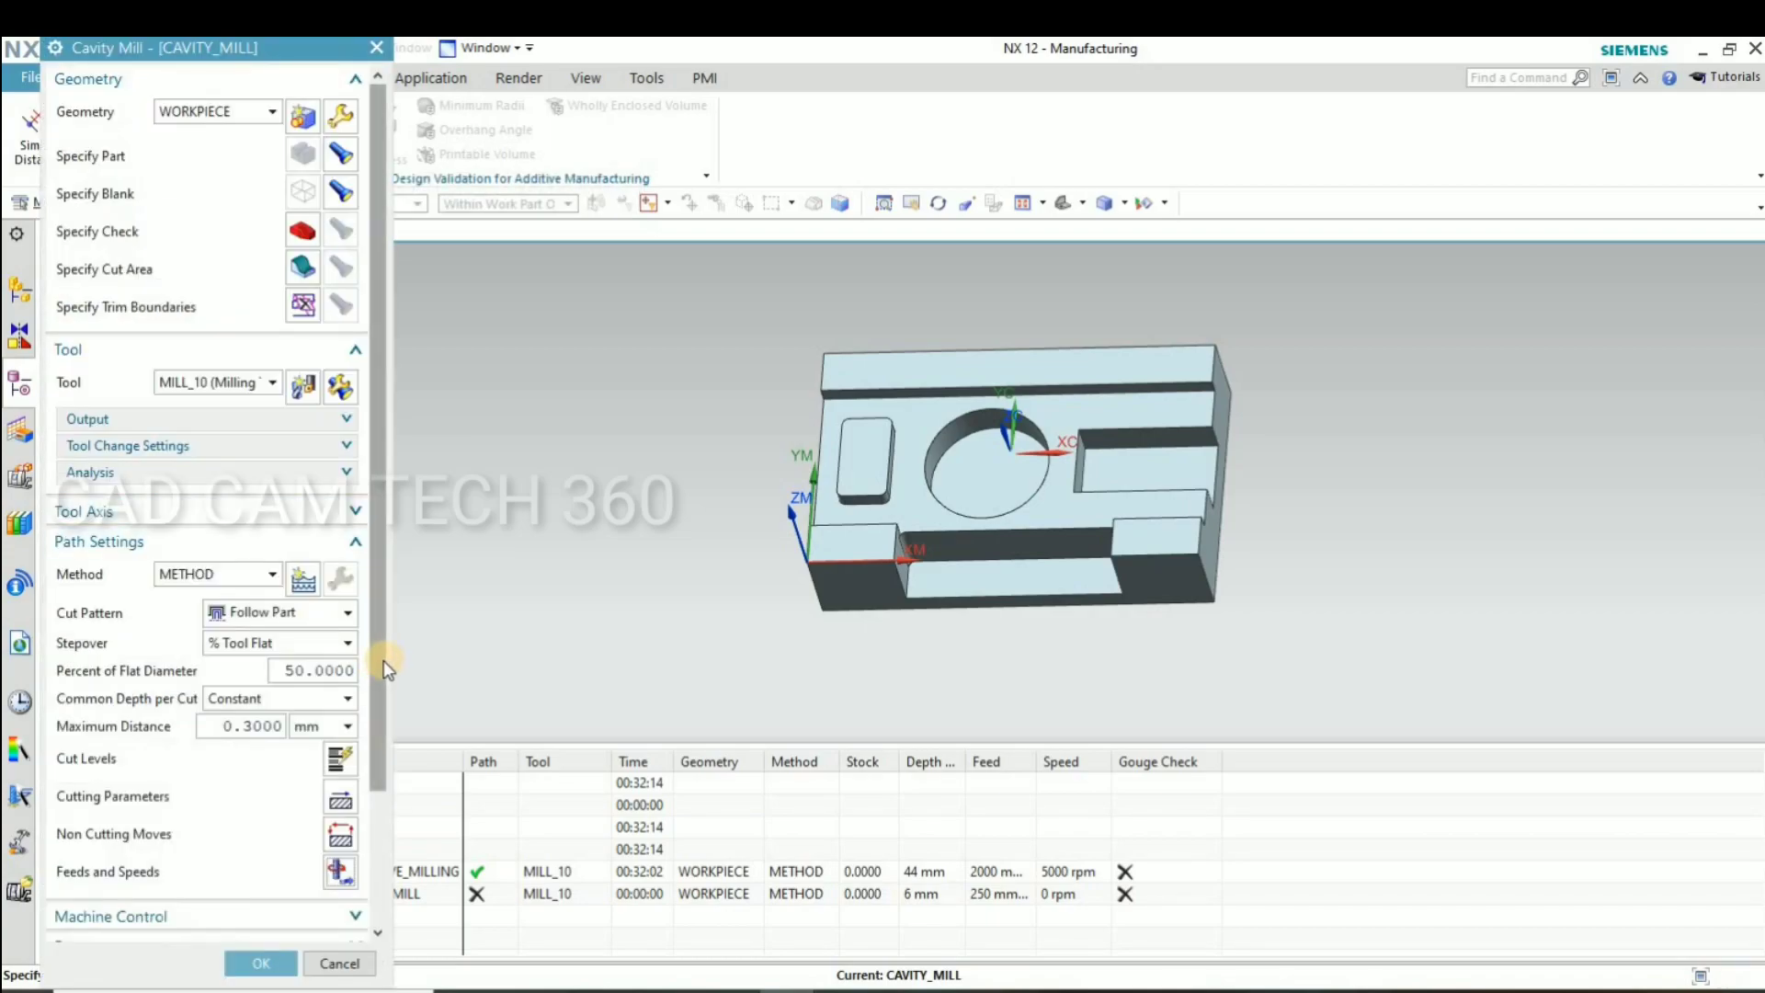
Generate the CAVITY_MILL toolpath, giving a 03:27:10 cycle time
drag(378, 695, 393, 749)
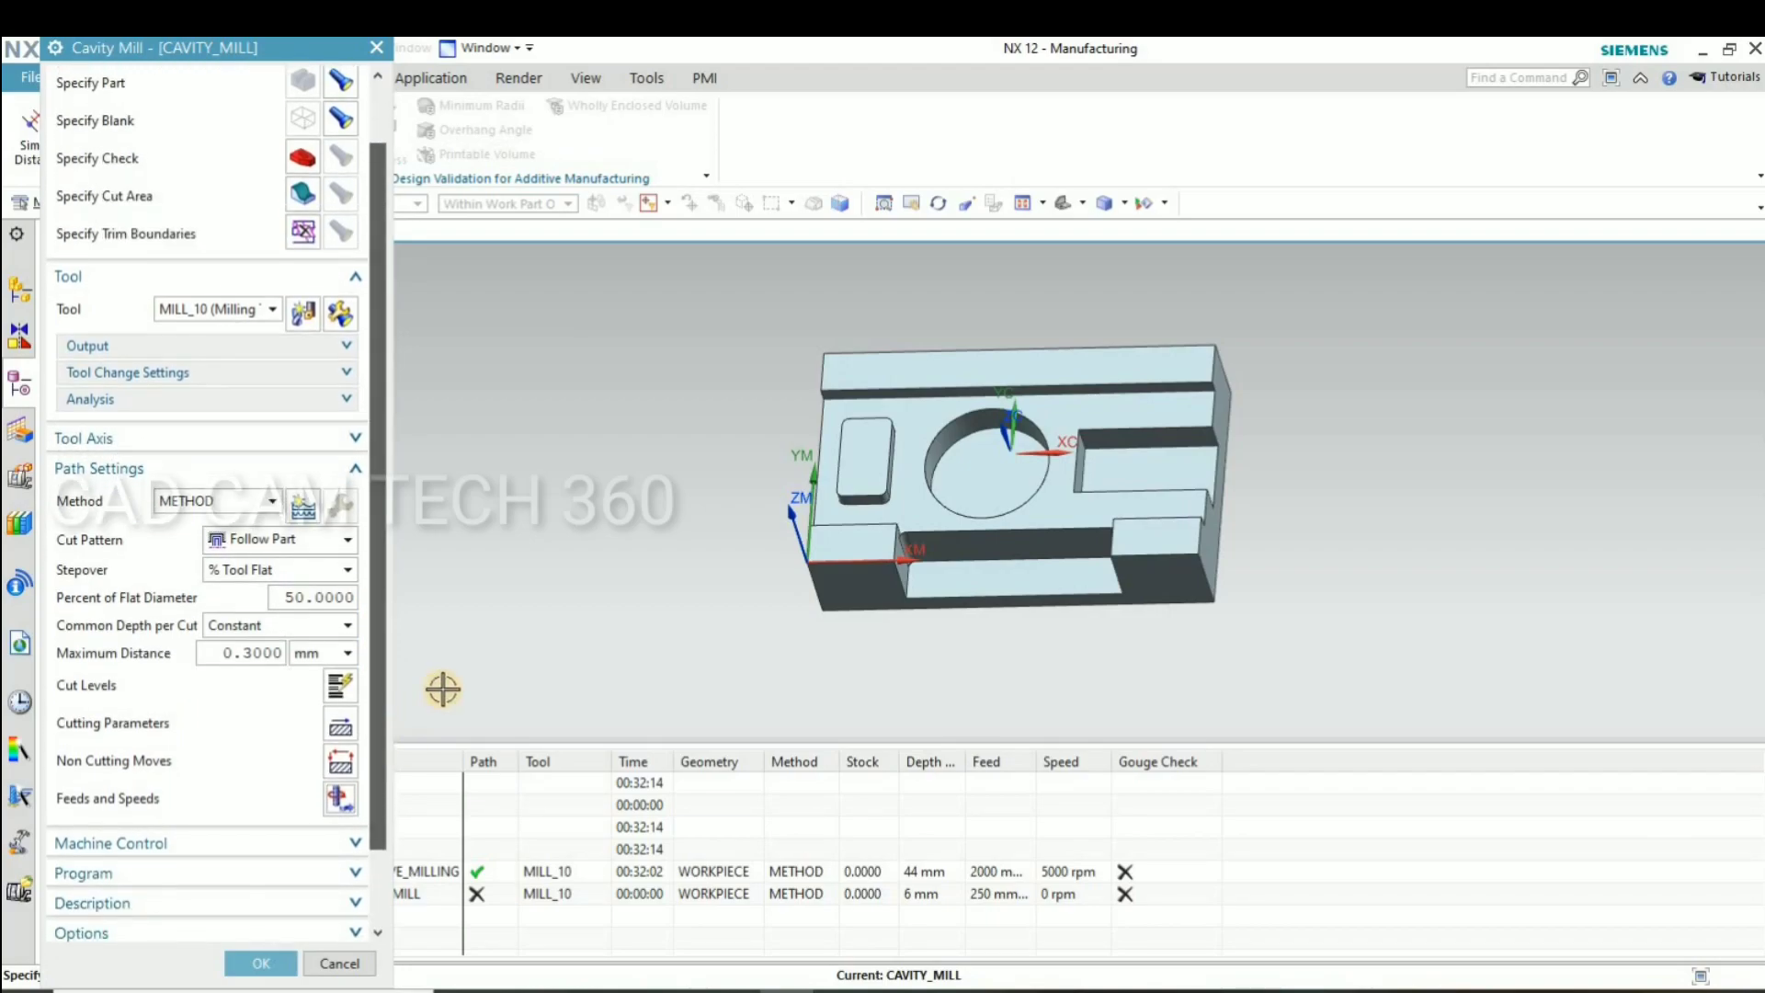
middle_drag(539, 623, 756, 578)
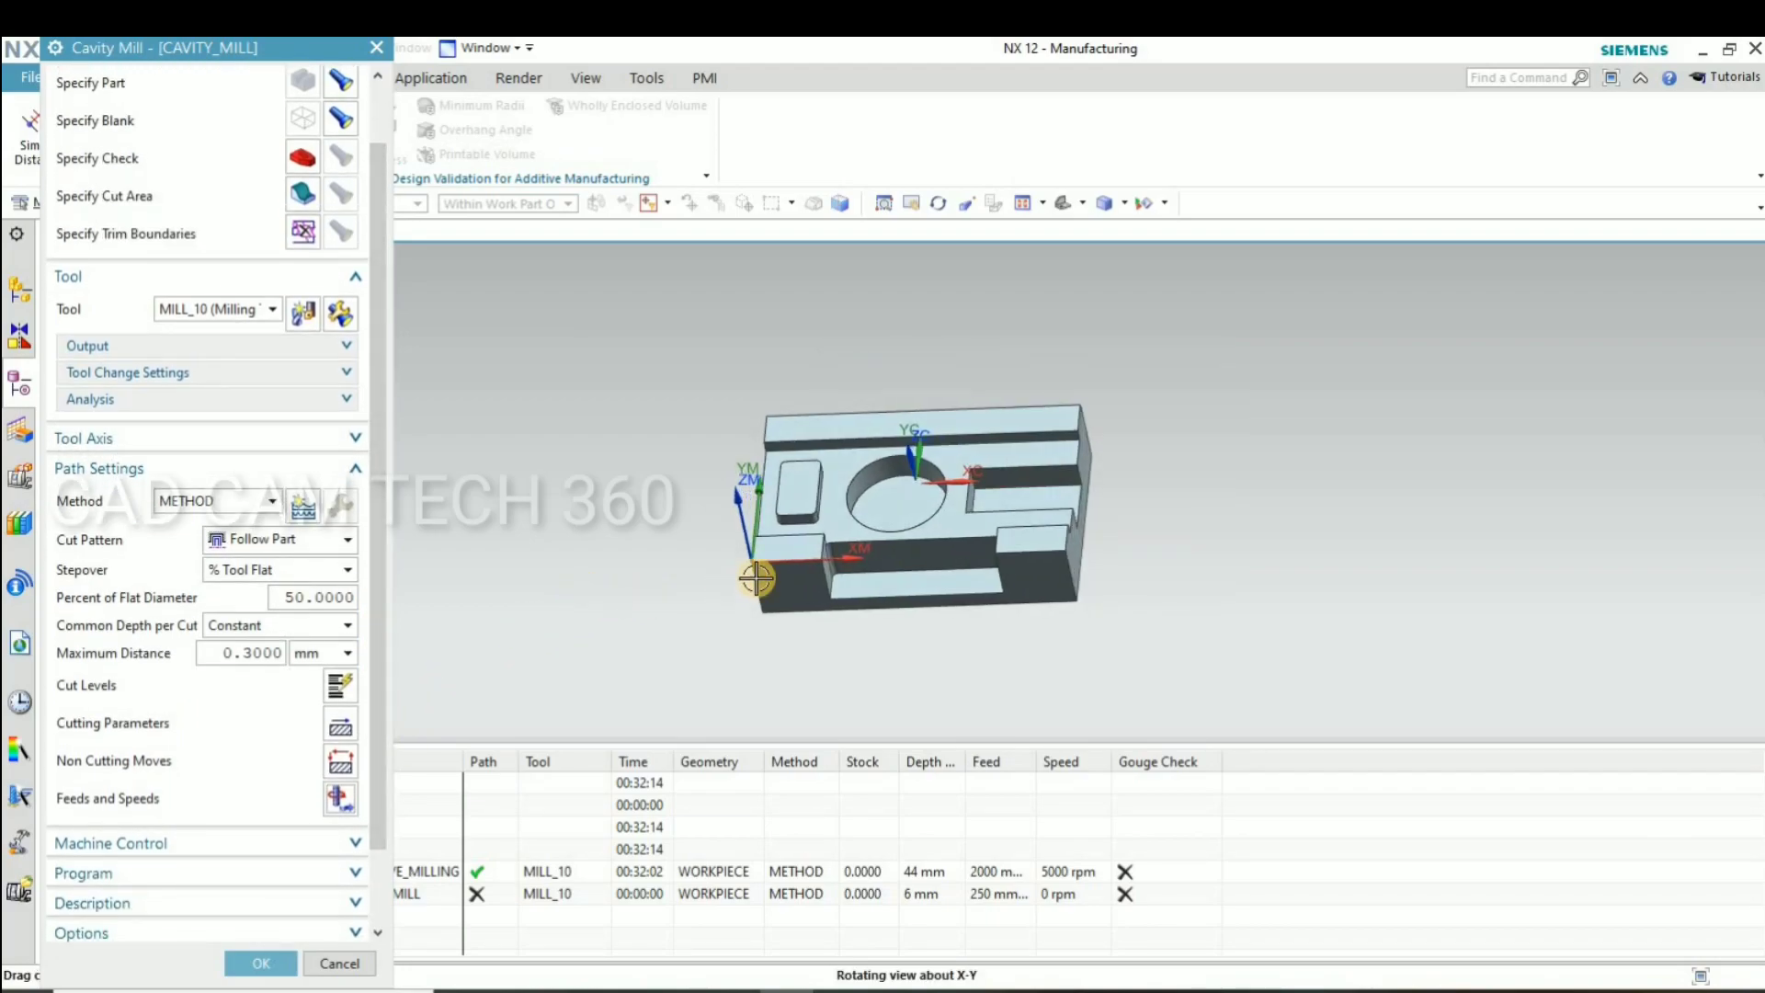
scroll(764, 573, up, 2)
scroll(197, 765, down, 2)
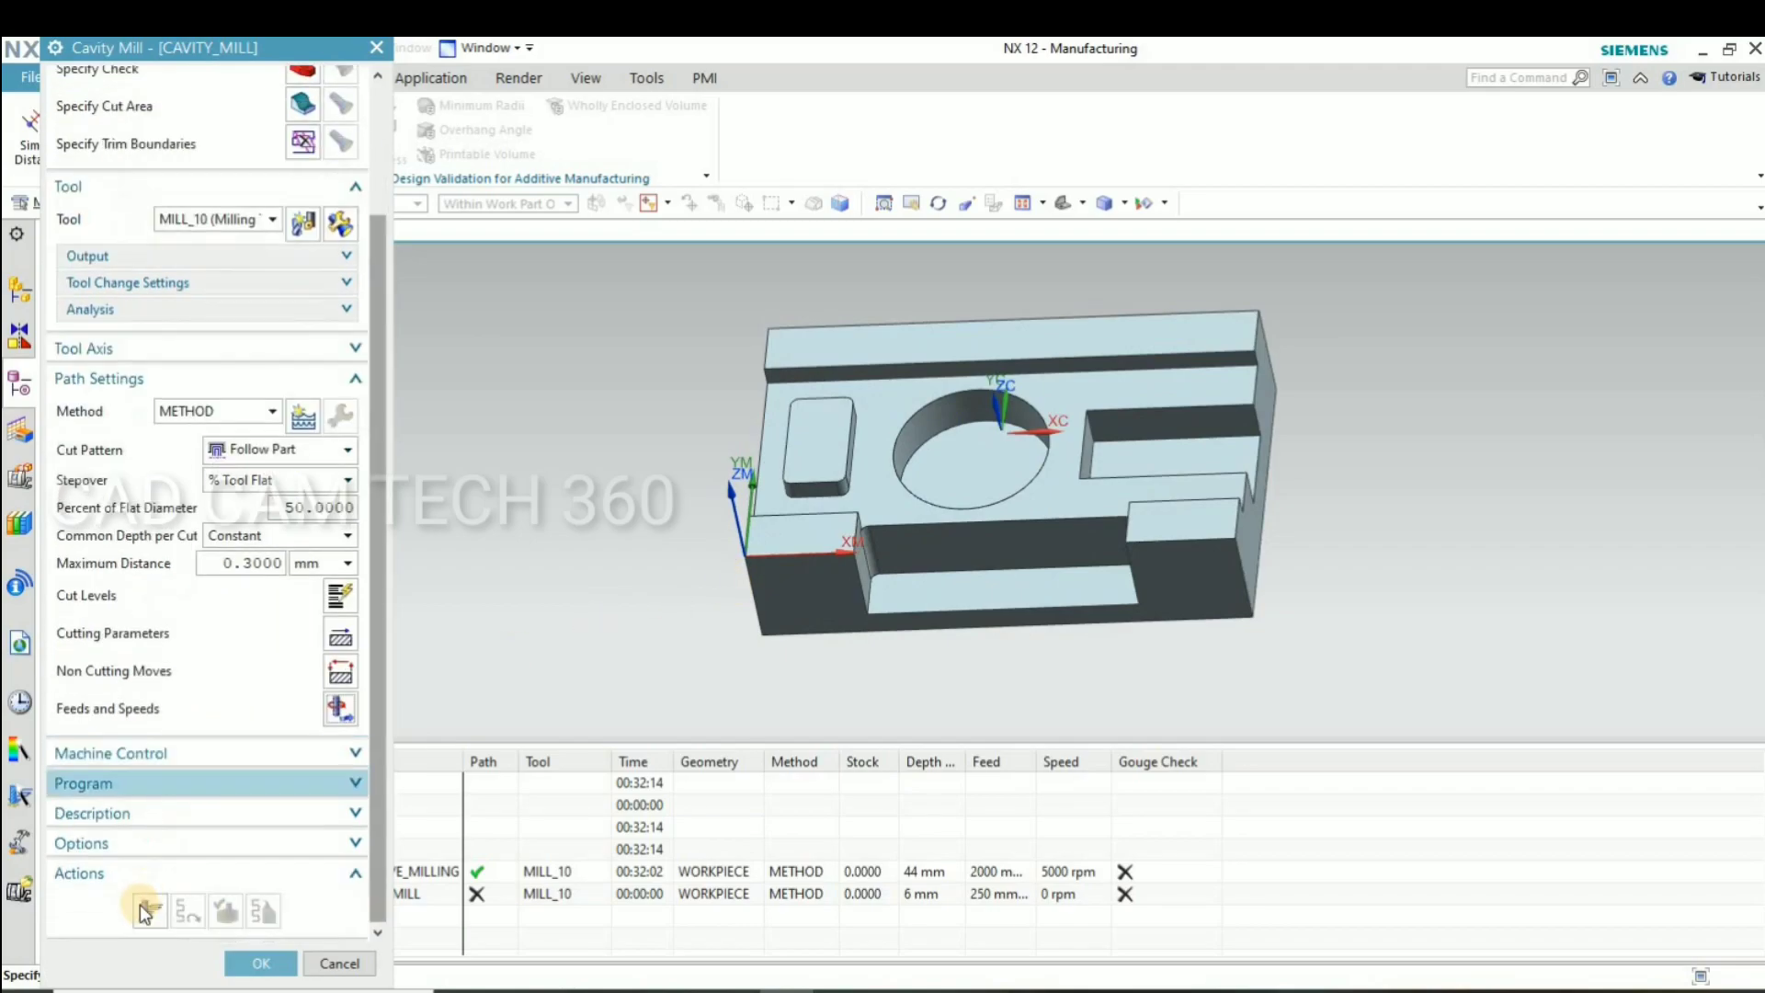
click(150, 910)
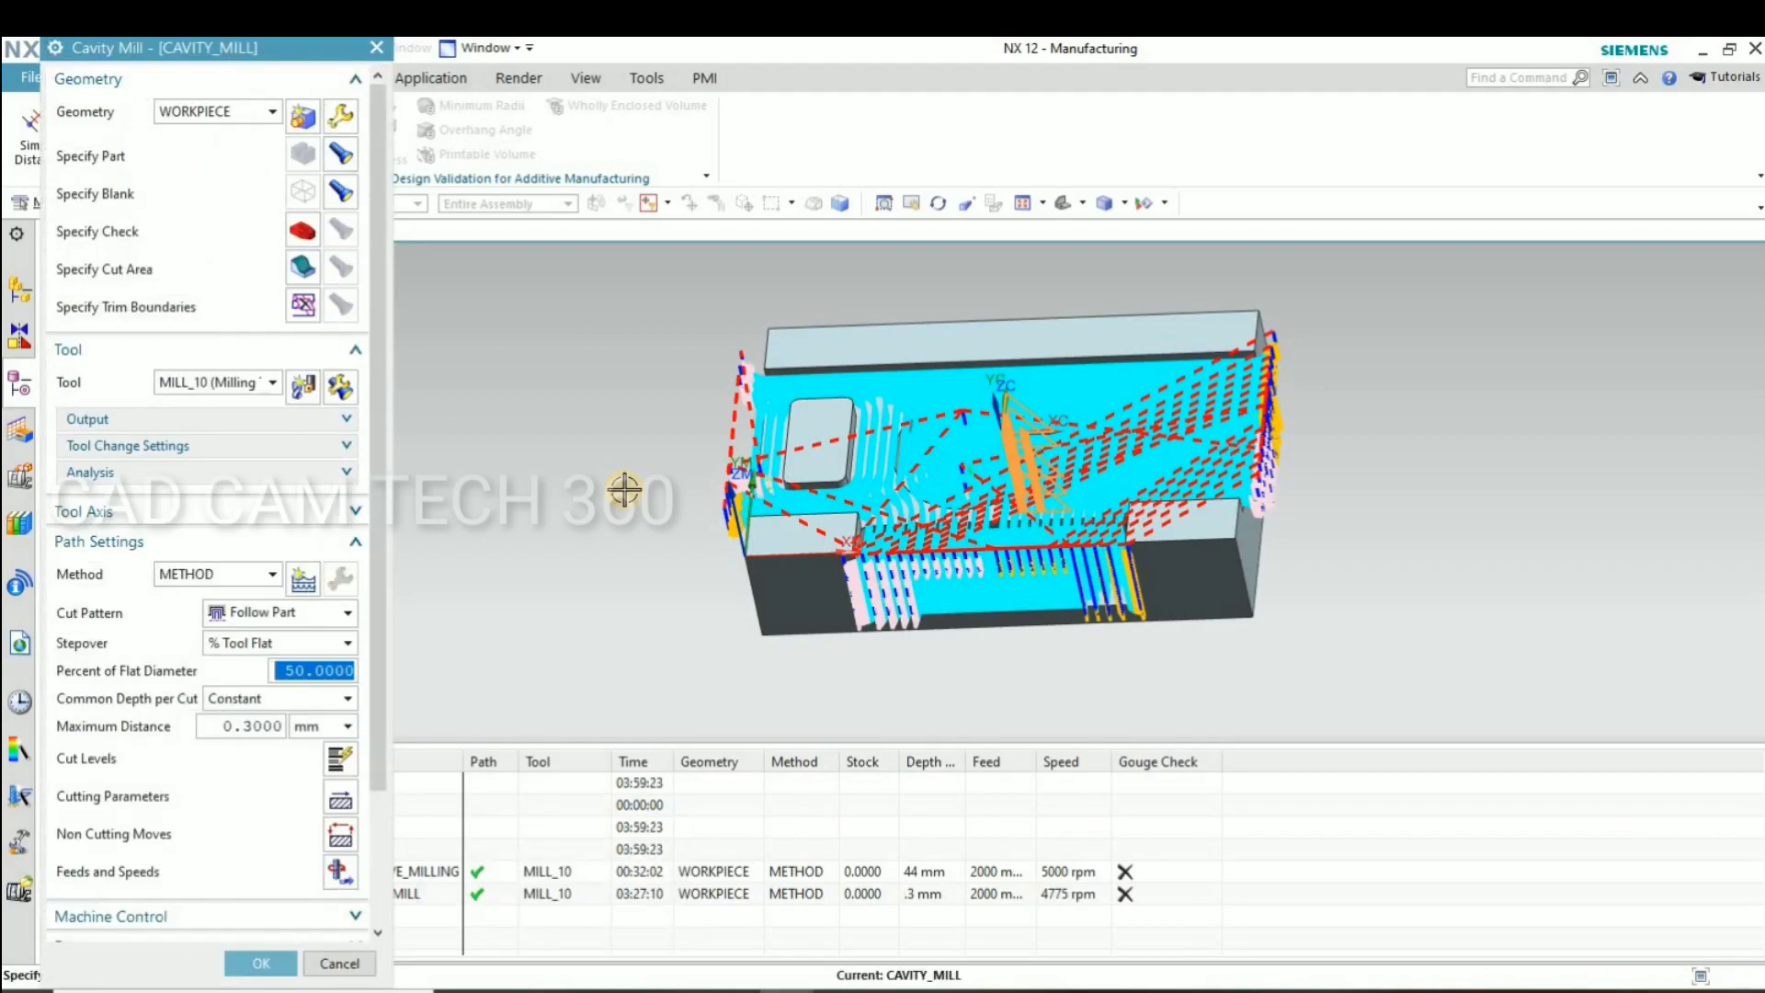
Run a 3D dynamic verification of CAVITY_MILL at maximum speed through all 3448 motions
click(258, 963)
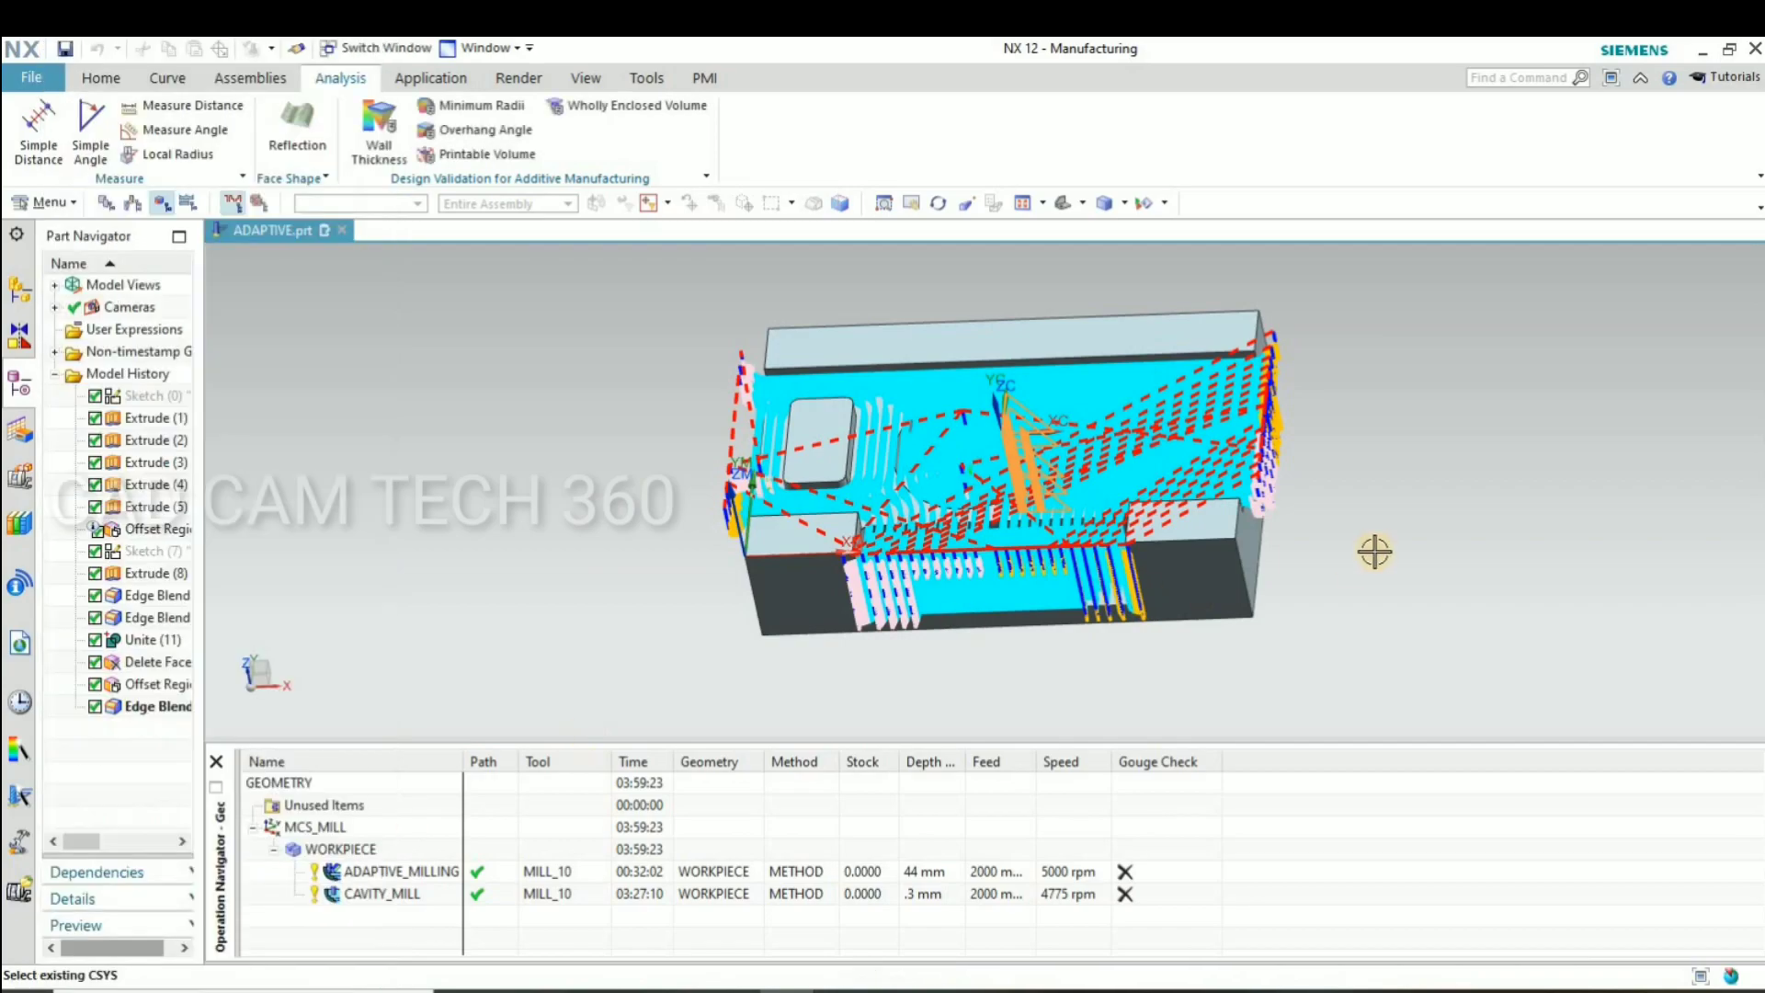
middle_drag(1372, 572, 1361, 537)
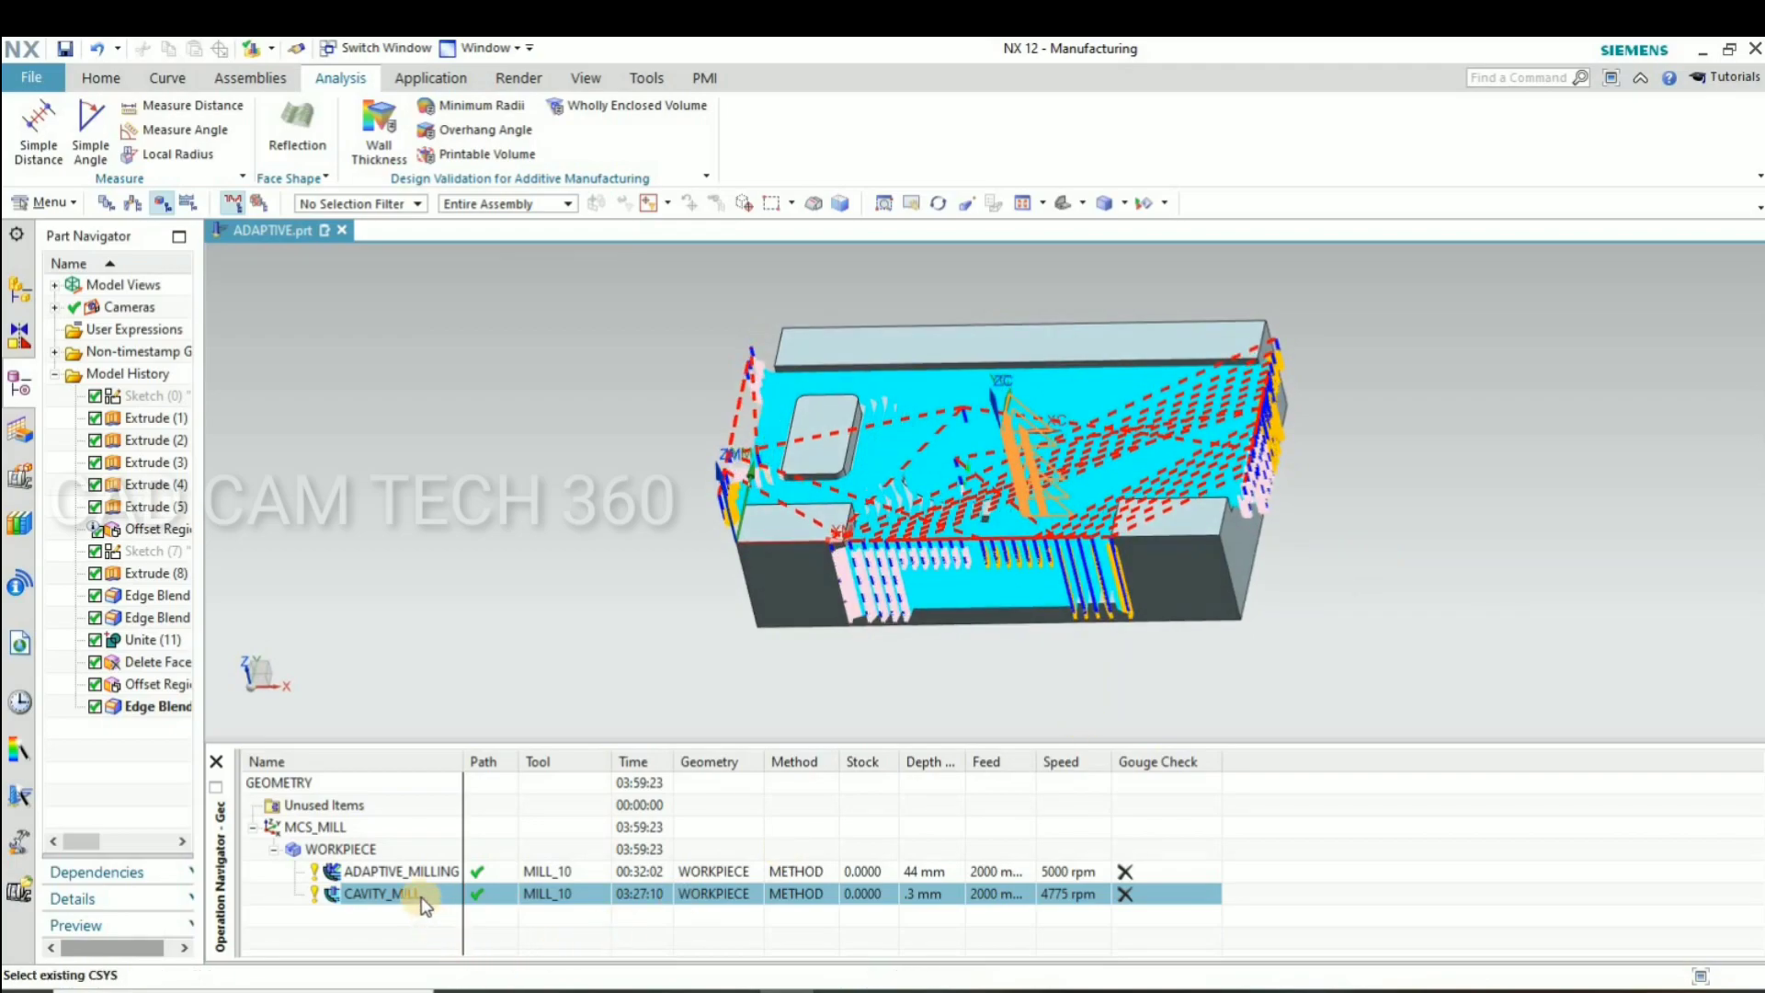
right_click(428, 877)
mouse_move(482, 704)
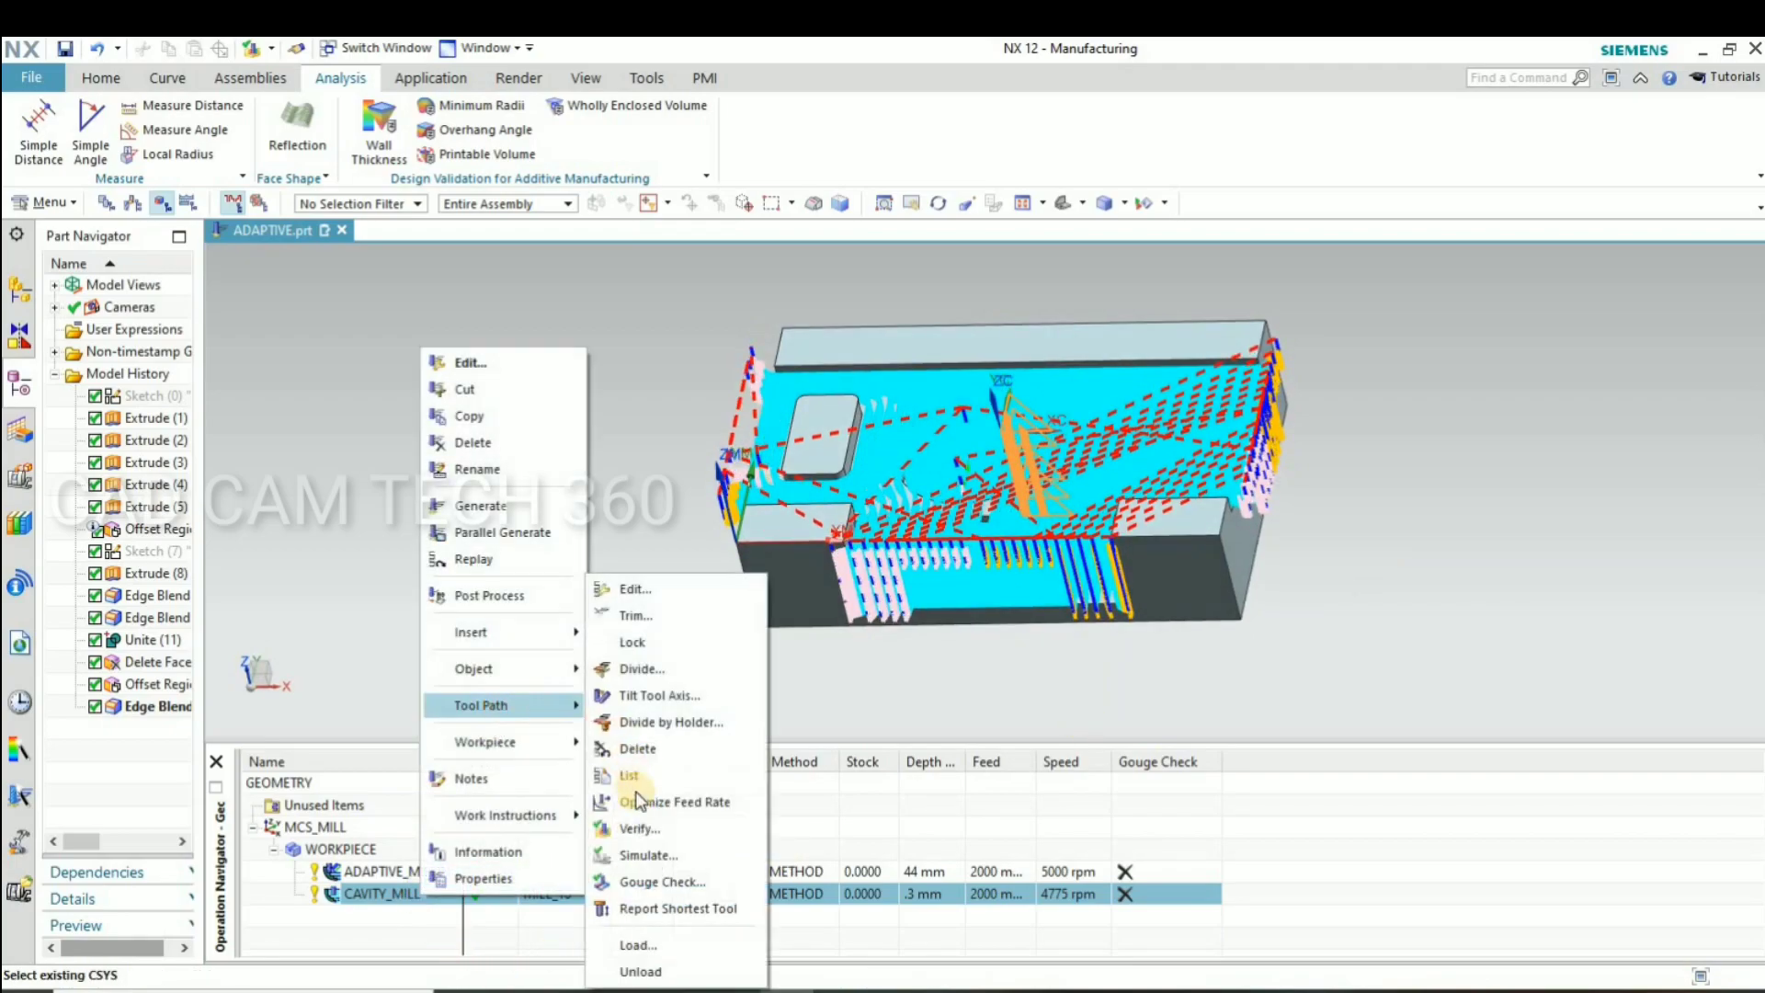
click(643, 829)
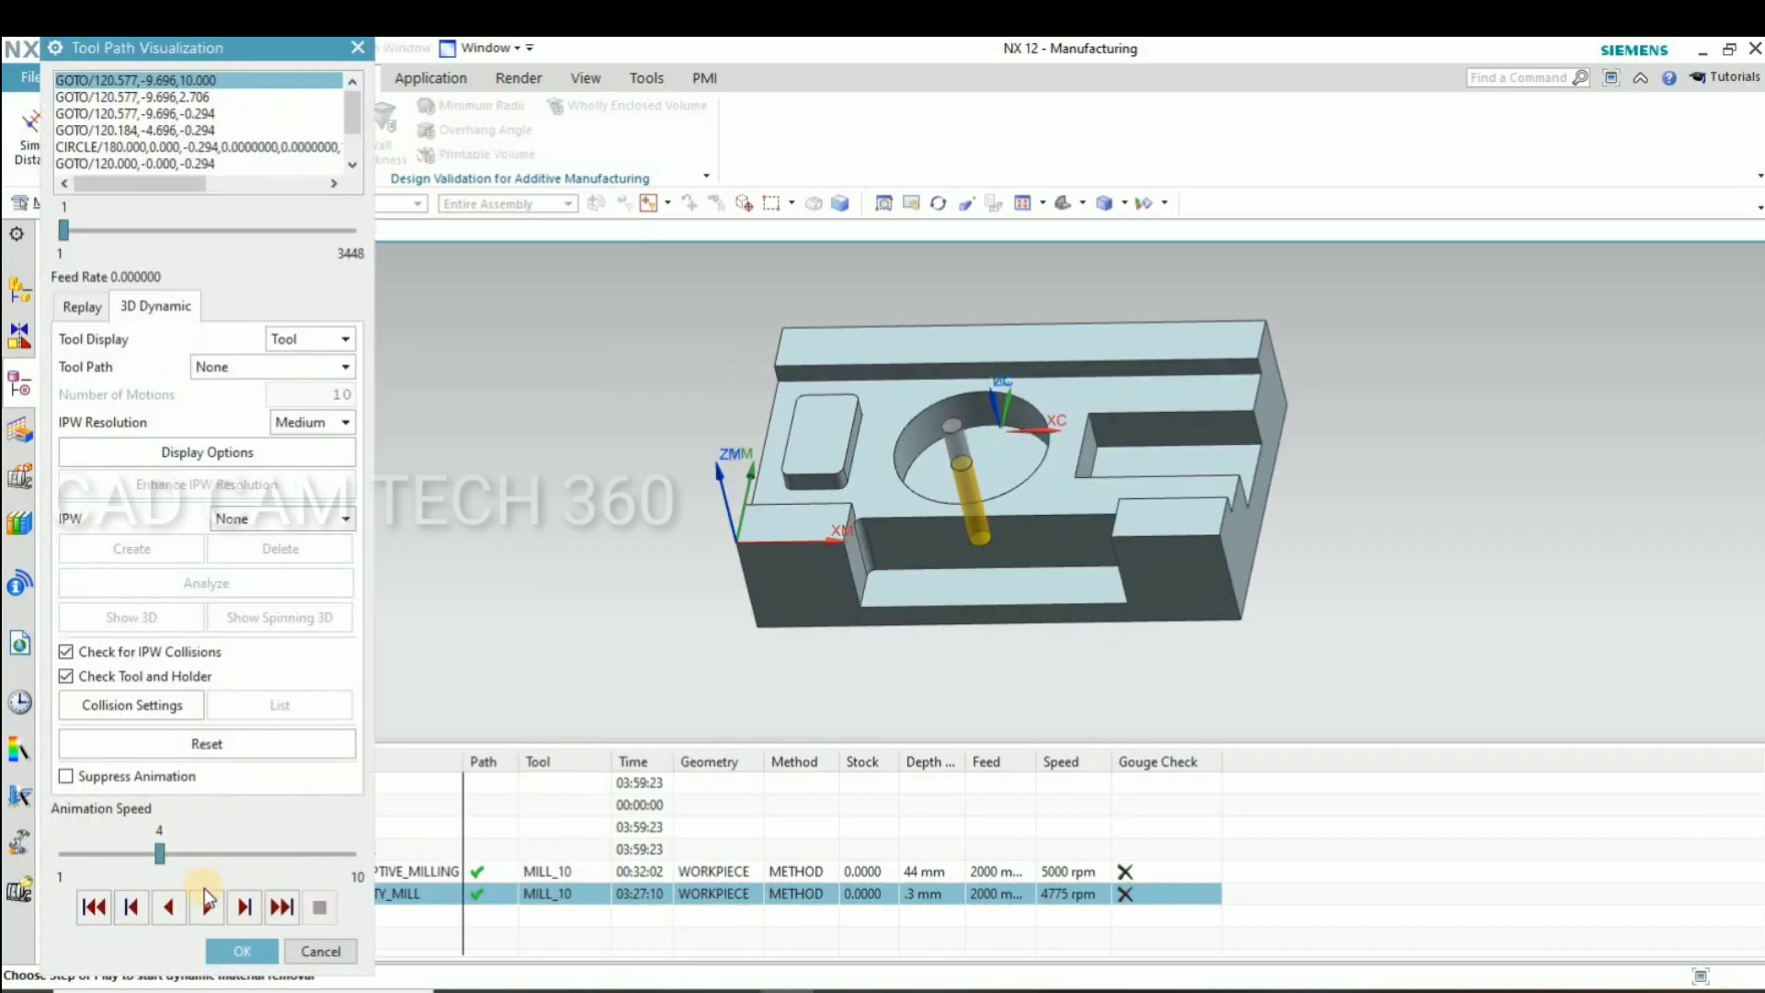
click(209, 907)
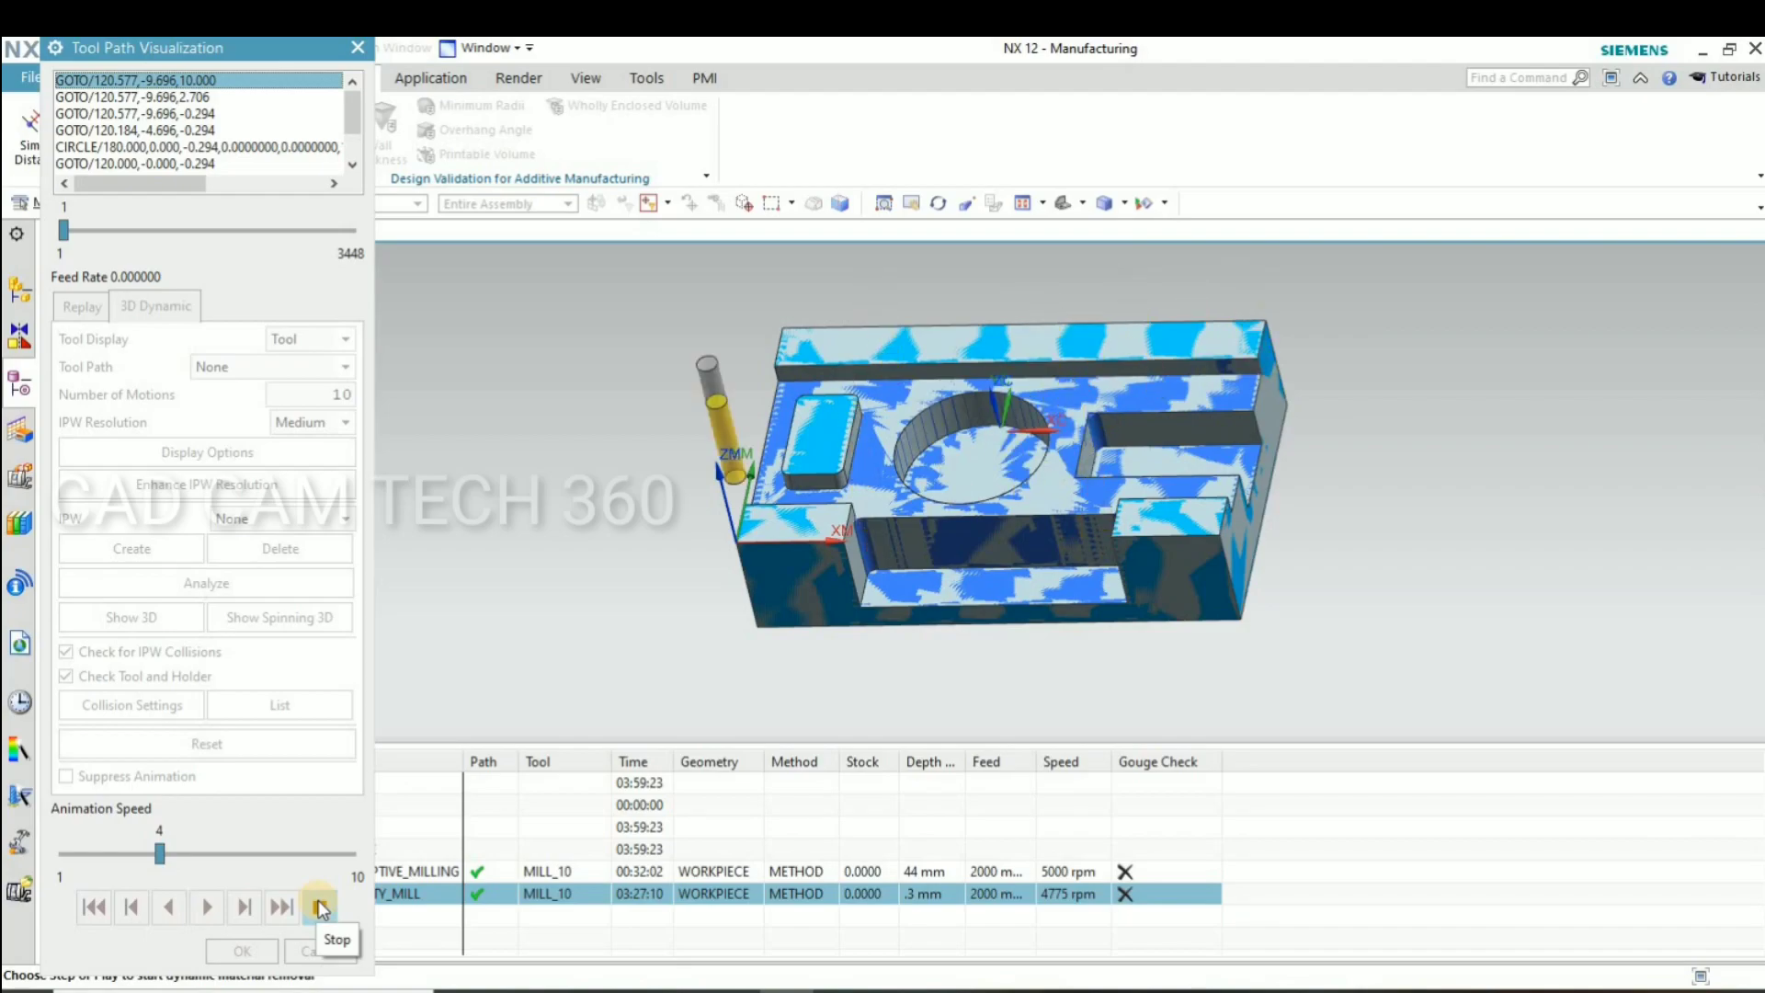
drag(206, 842, 353, 852)
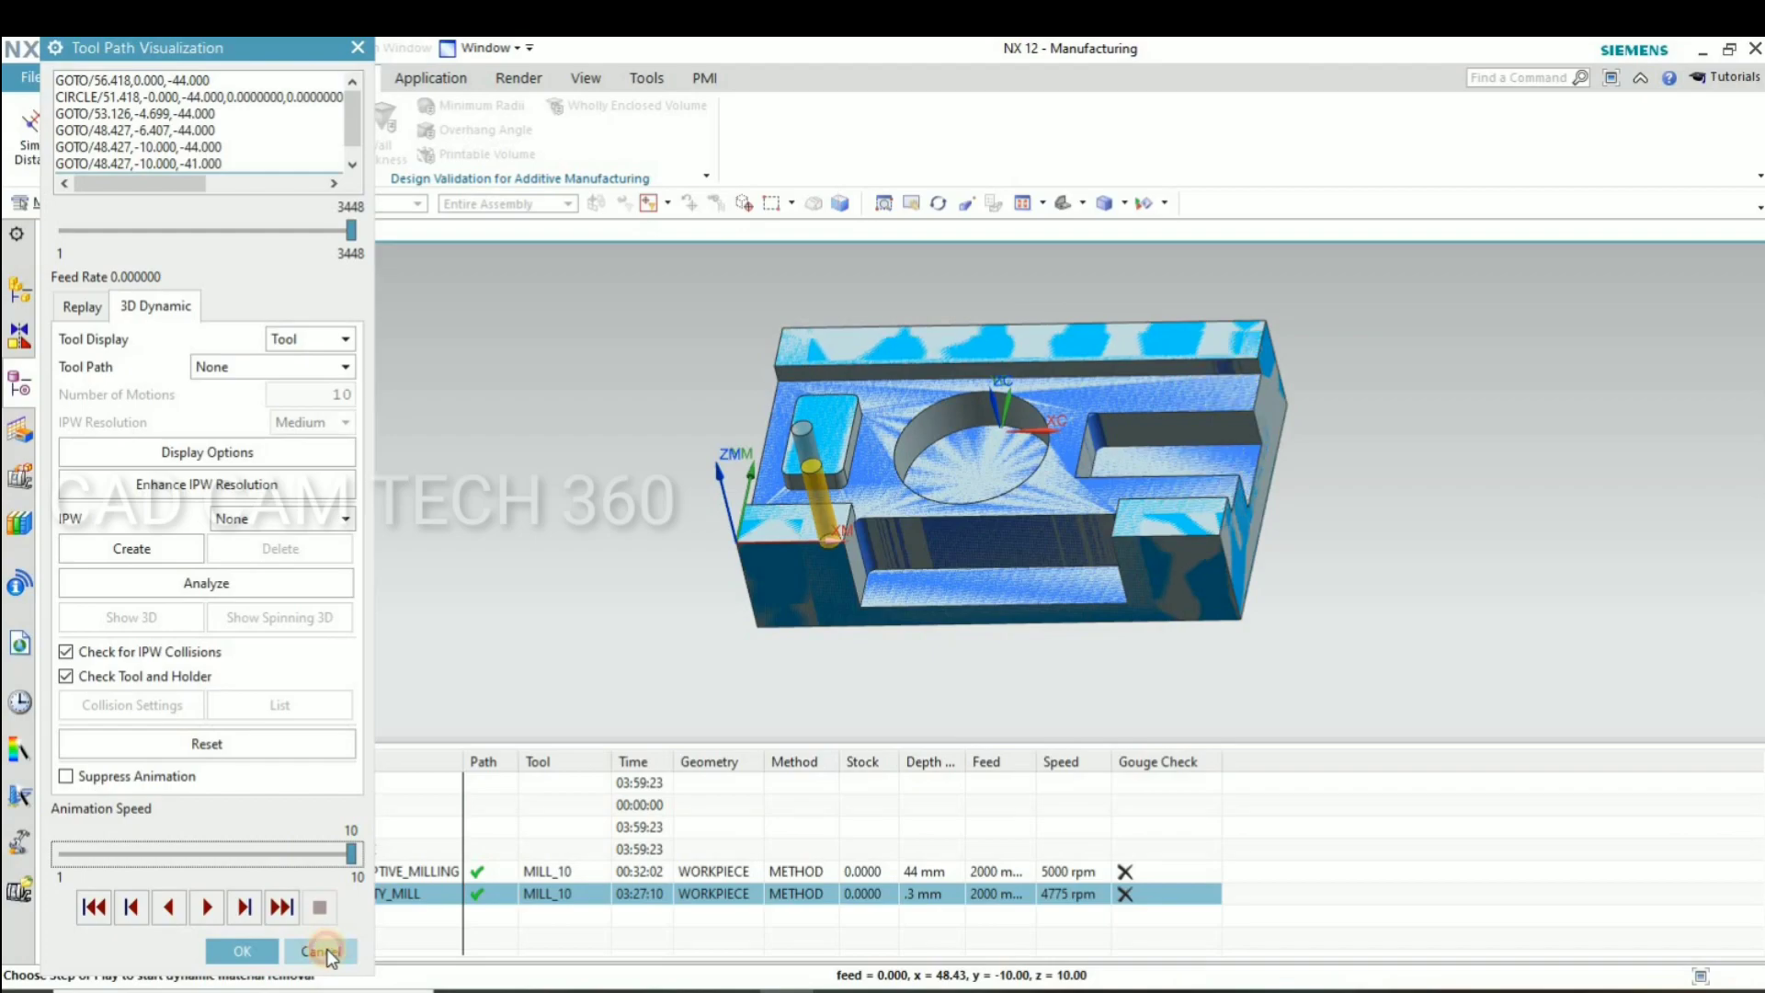
click(322, 950)
Display CAVITY_MILL (03:27:10) then ADAPTIVE_MILLING (00:32:02) to compare cycle times, then view isometrically
right_click(446, 449)
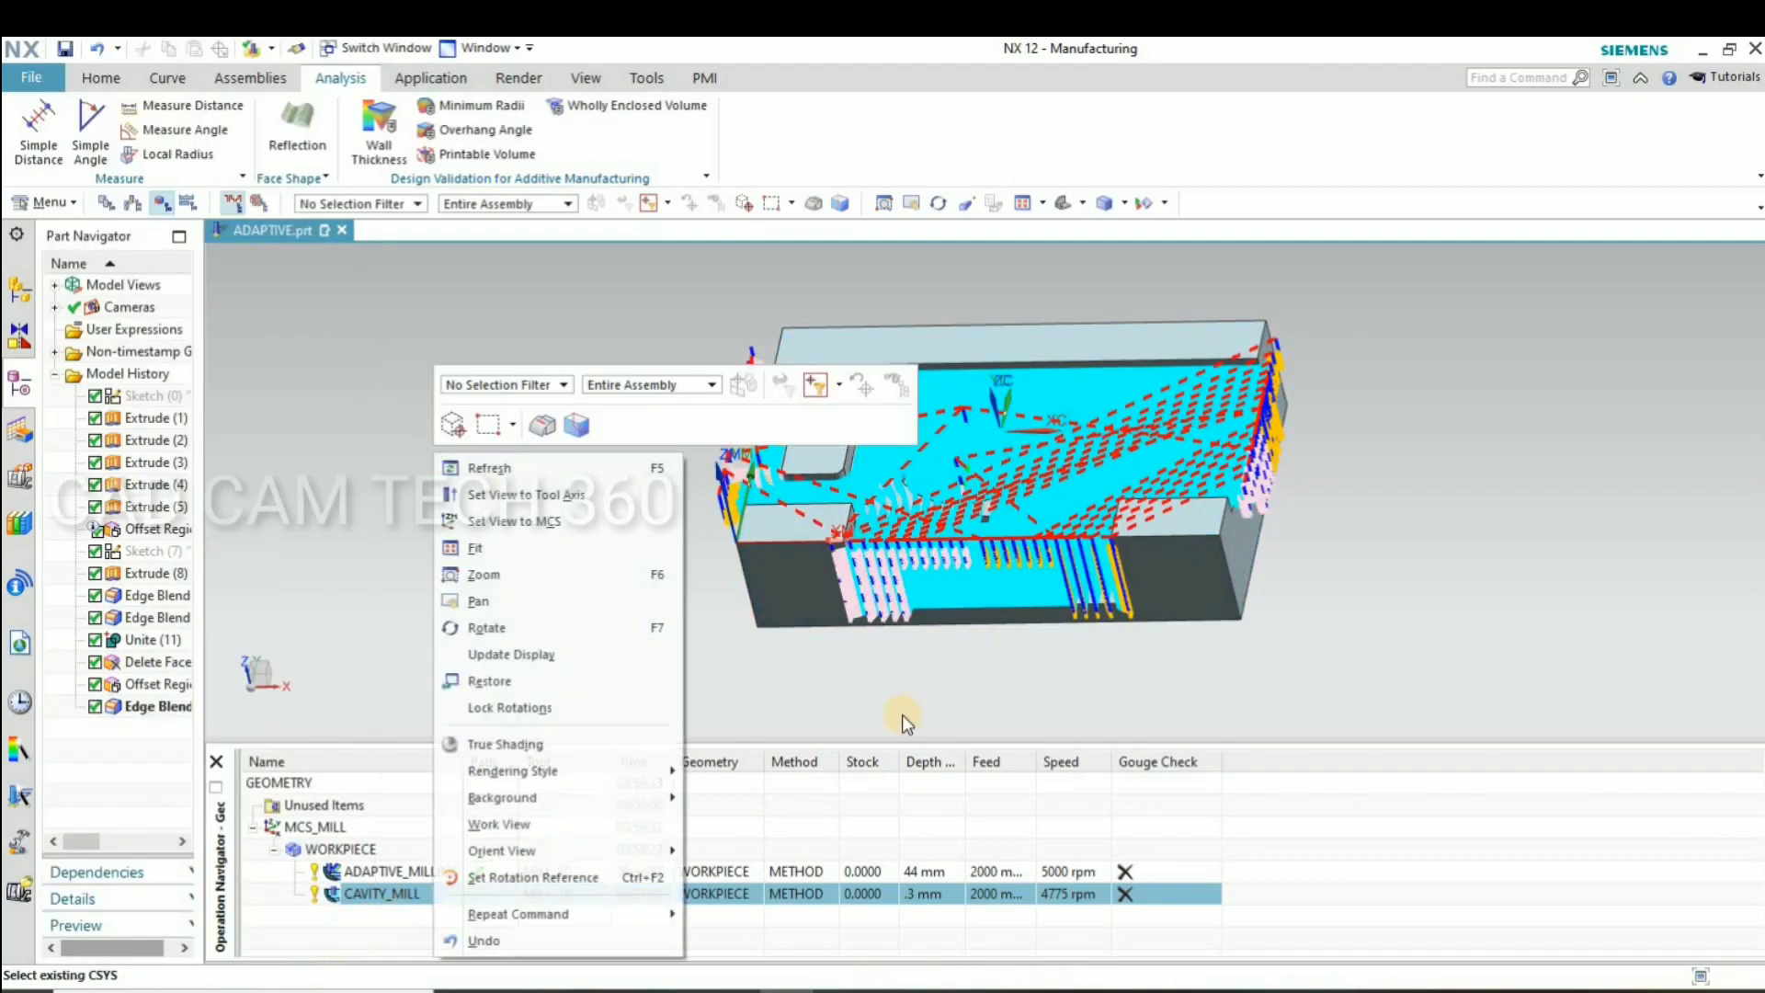
click(551, 591)
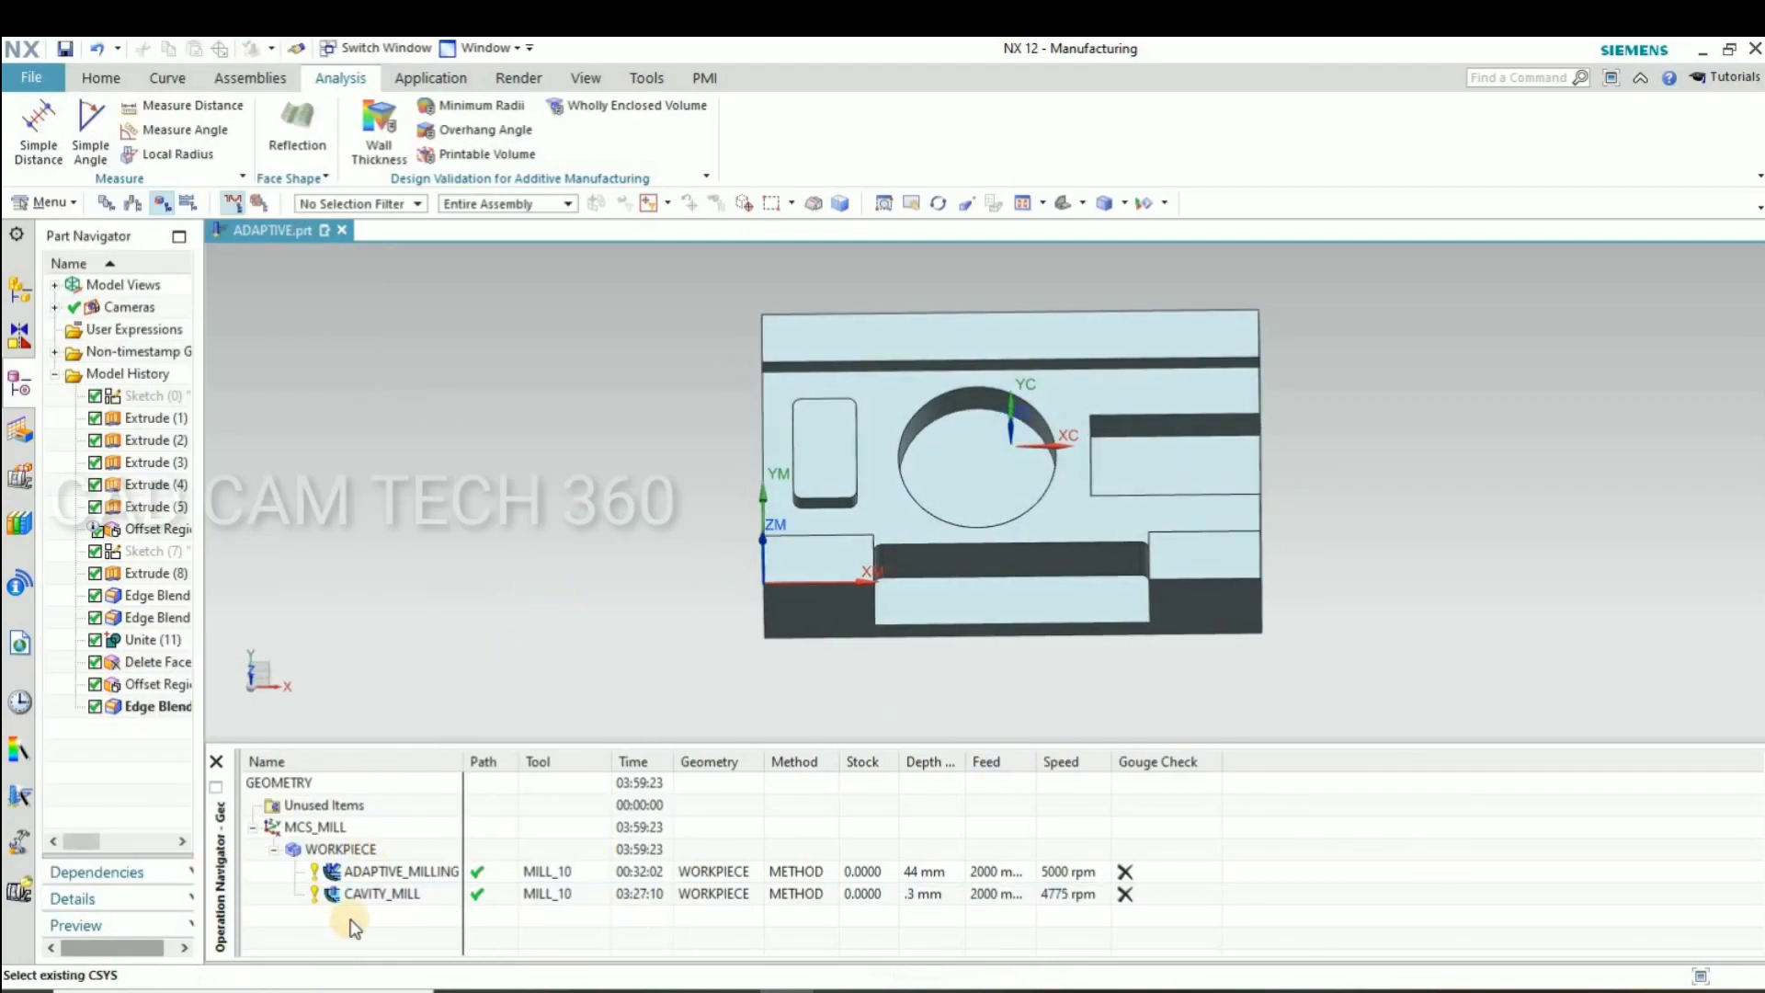
click(376, 891)
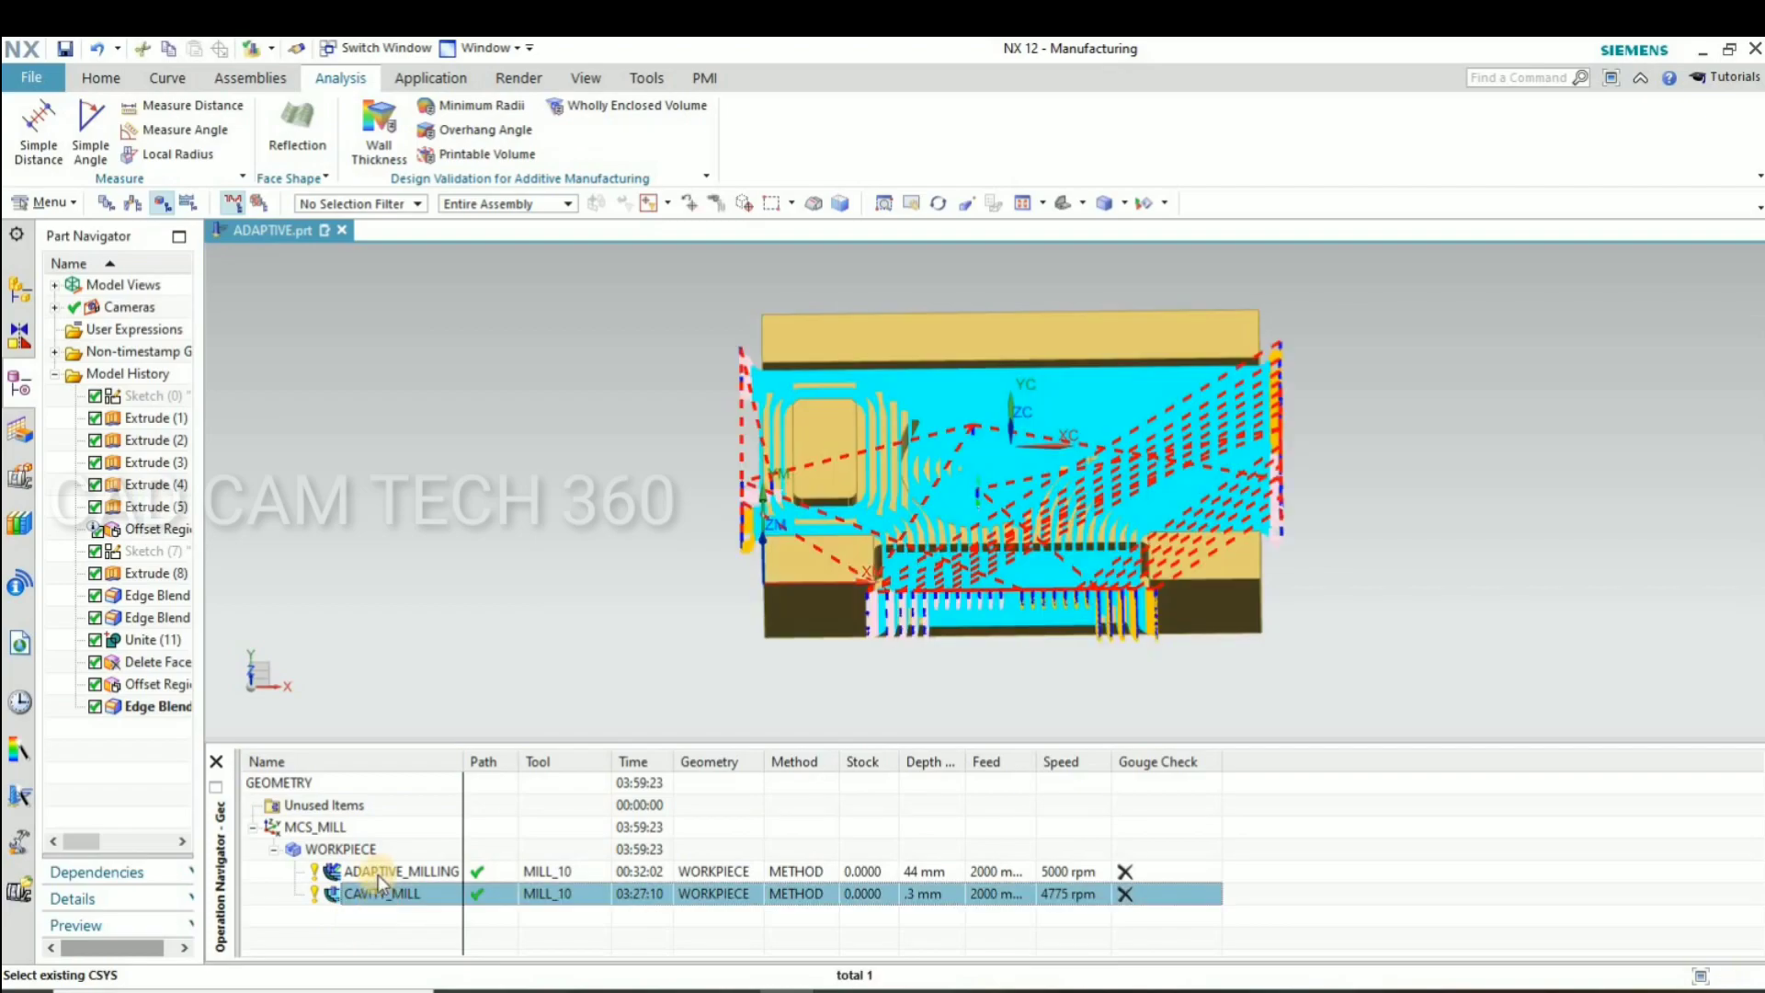
click(378, 870)
mouse_move(382, 893)
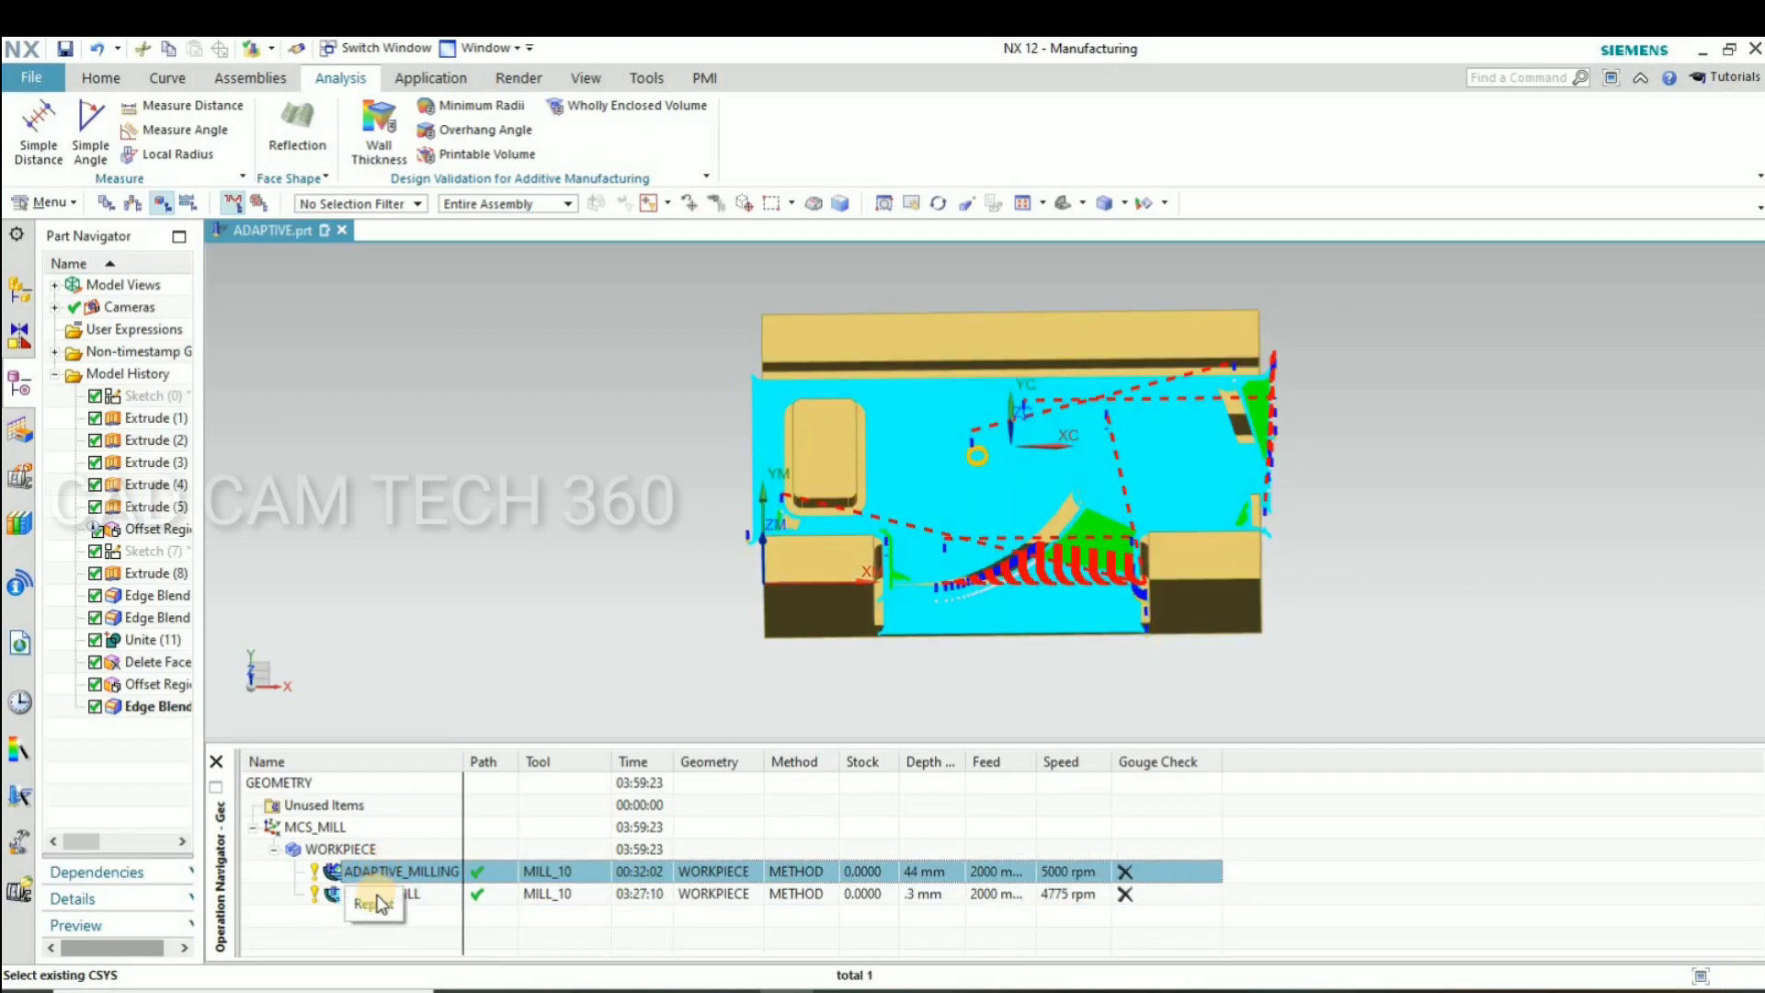
click(589, 912)
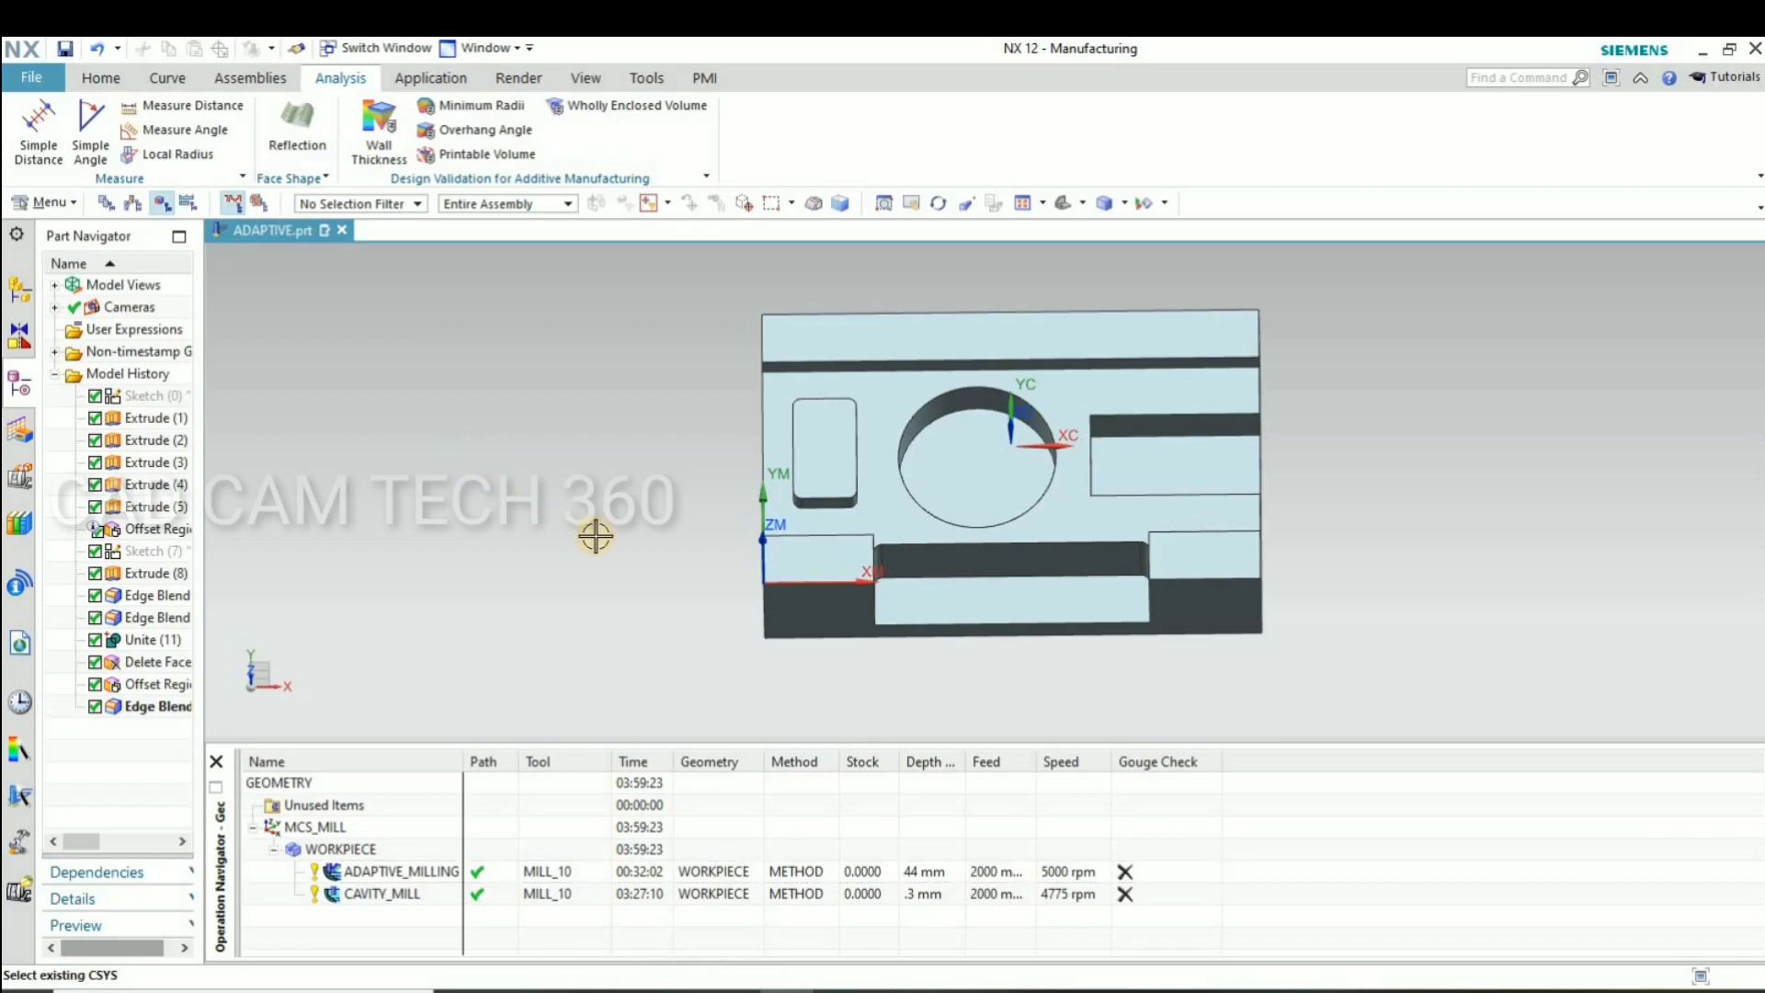
middle_drag(591, 531, 807, 539)
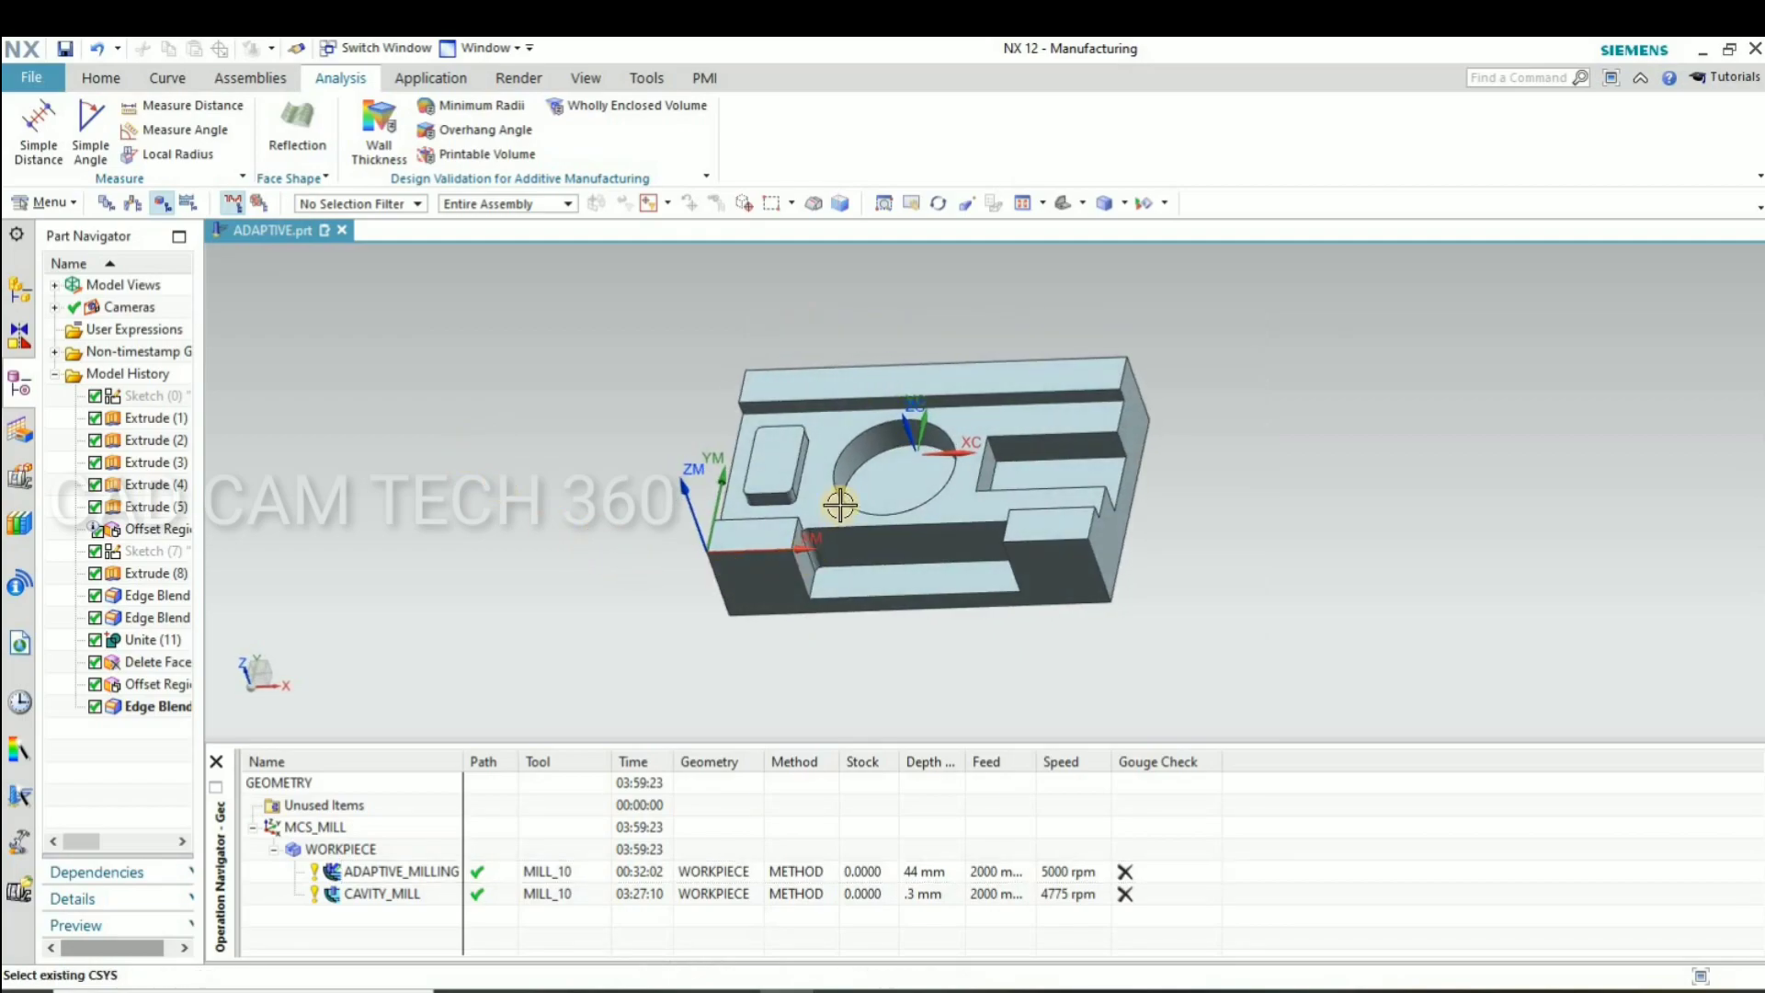
scroll(839, 500, up, 2)
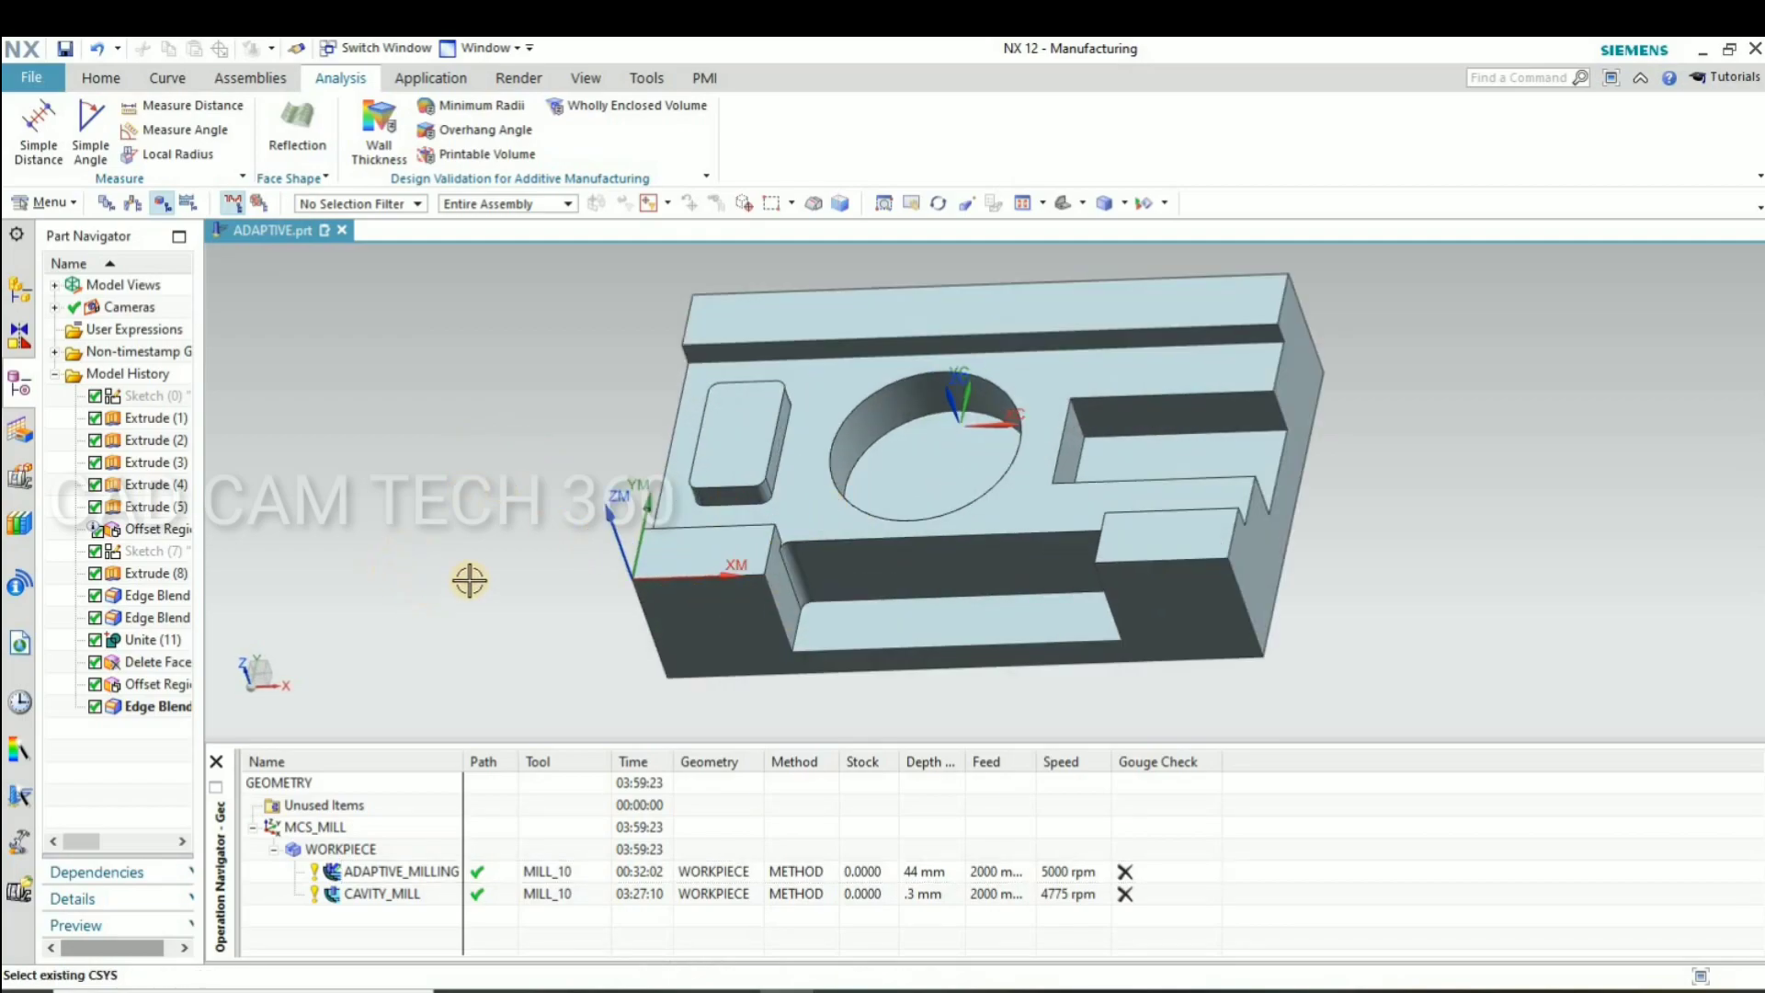